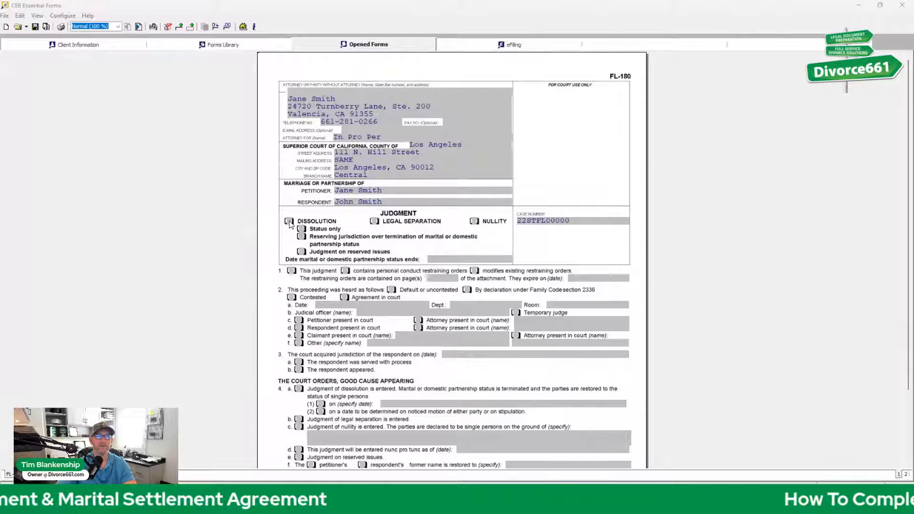
Mark the judgment as Dissolution, heard as Default or uncontested, and mark item 3a that the respondent was served with process.
click(290, 222)
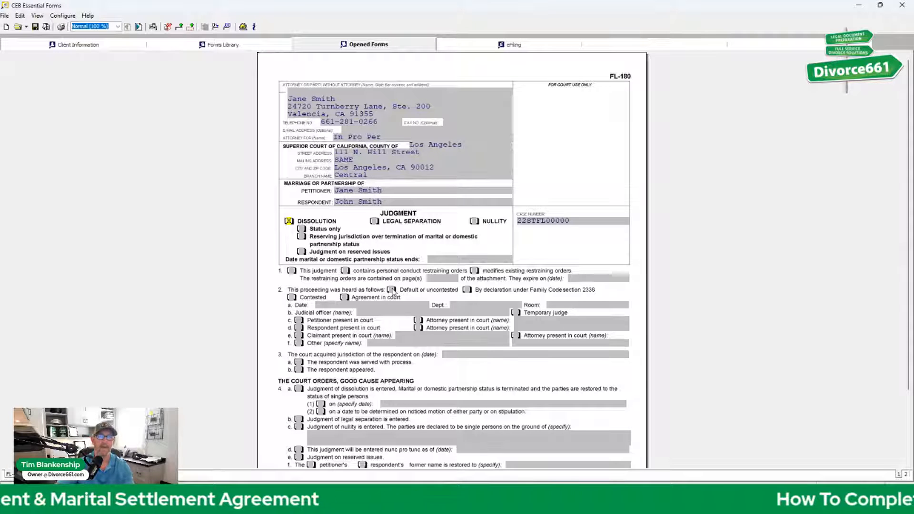
click(392, 290)
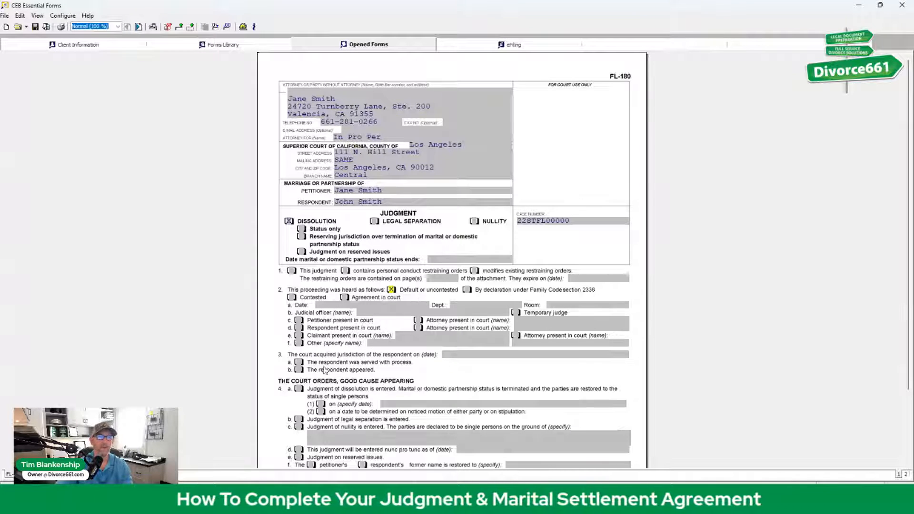
click(299, 362)
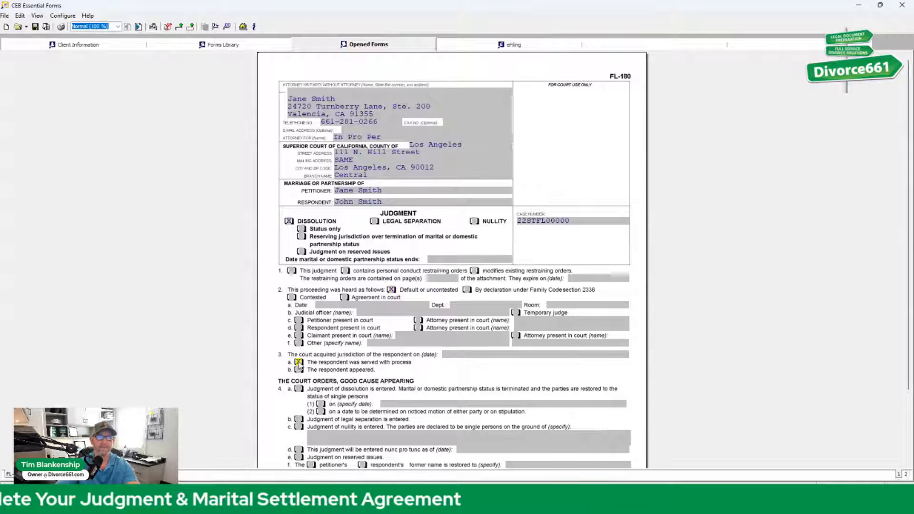
click(452, 354)
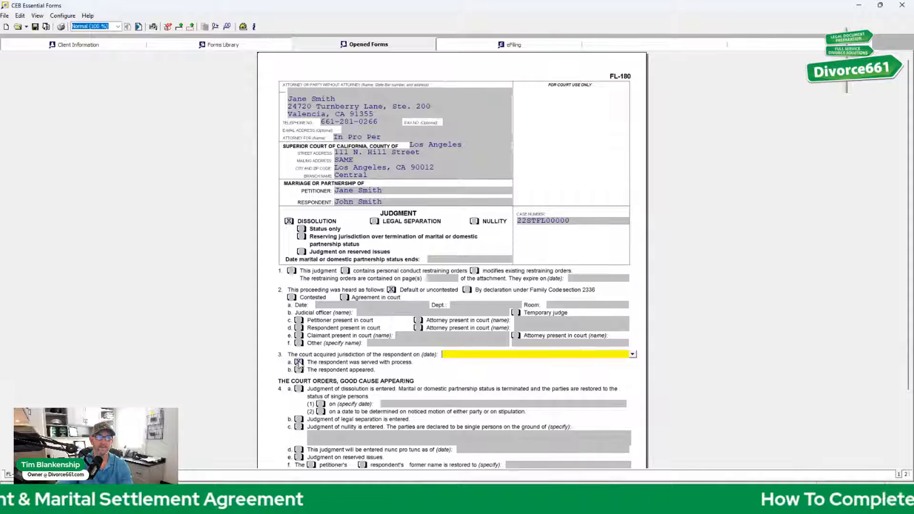
Clear item 3a, mark item 3b that the respondent appeared instead, and activate the jurisdiction date field.
click(299, 362)
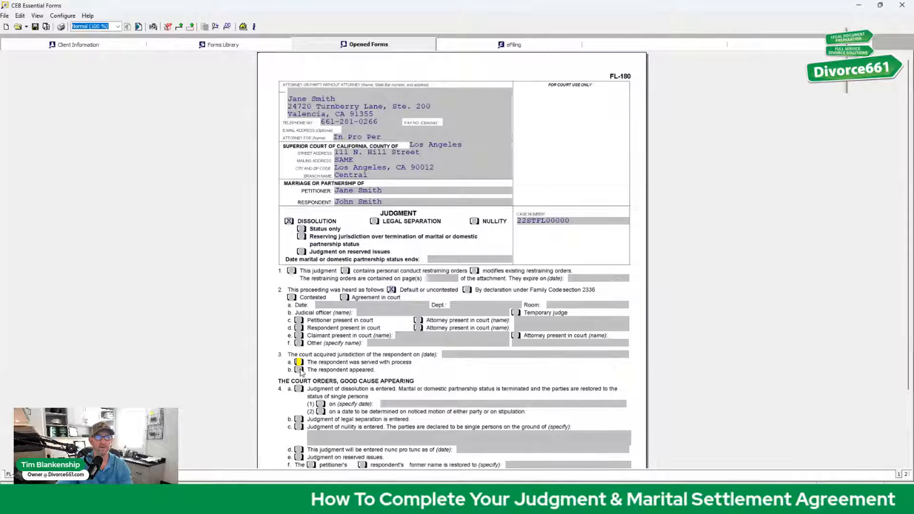
click(299, 370)
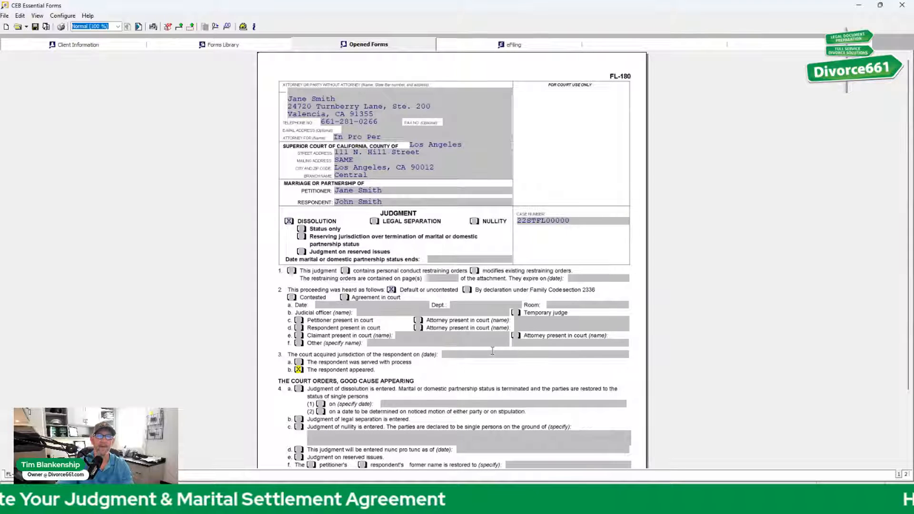
click(492, 353)
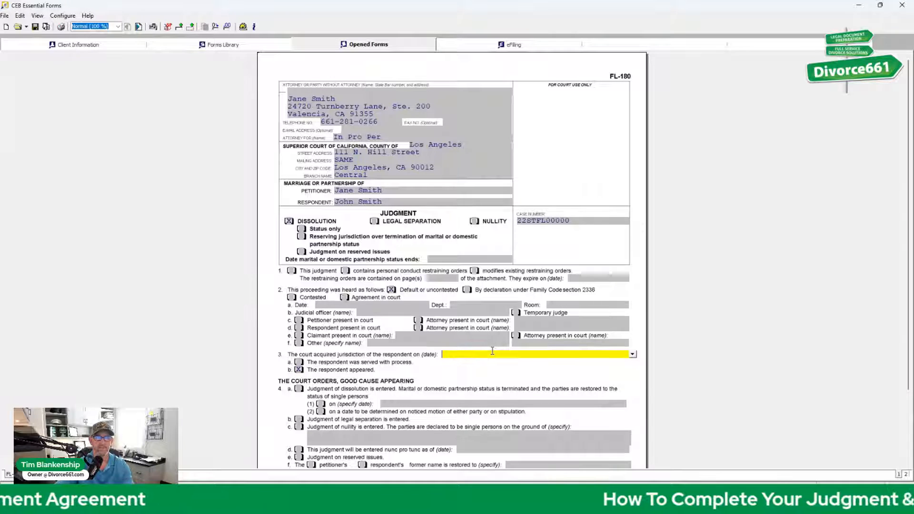
Mark item 4a for entry of a dissolution judgment on a specified date, and activate its date field.
scroll(476, 353, down, 1)
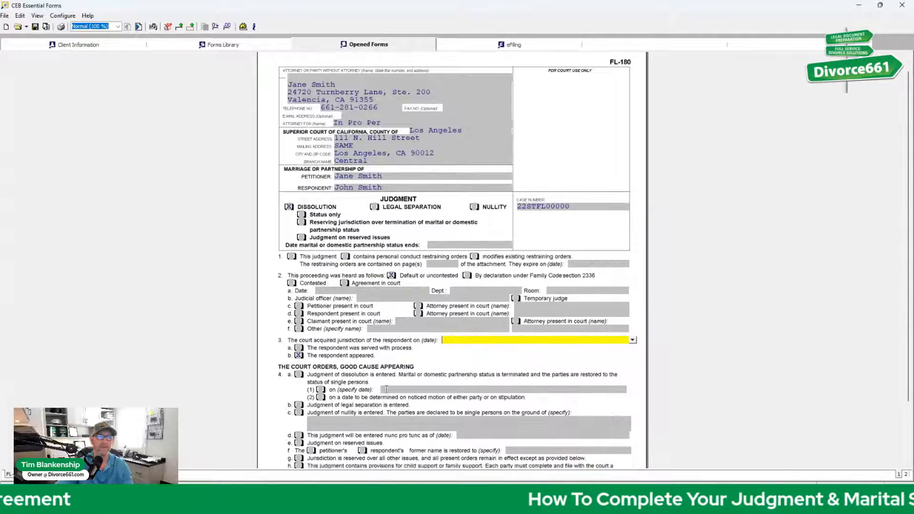
click(299, 375)
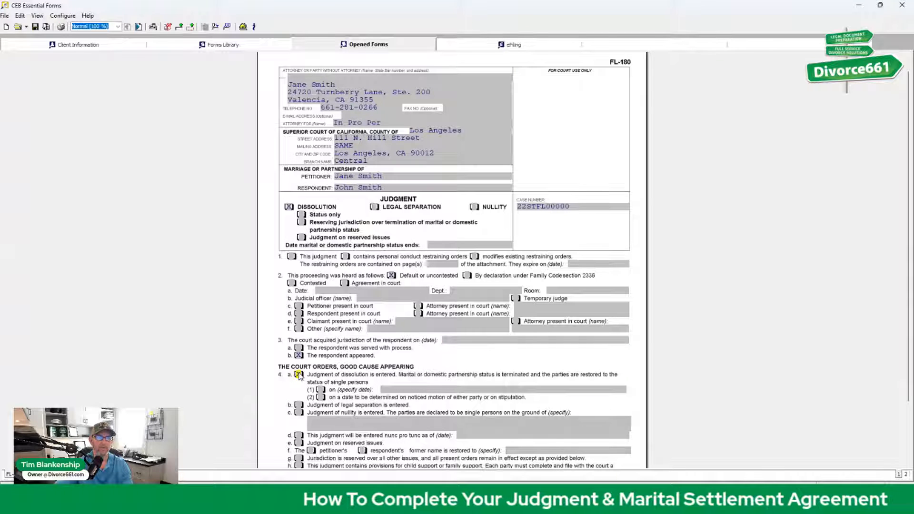
click(321, 390)
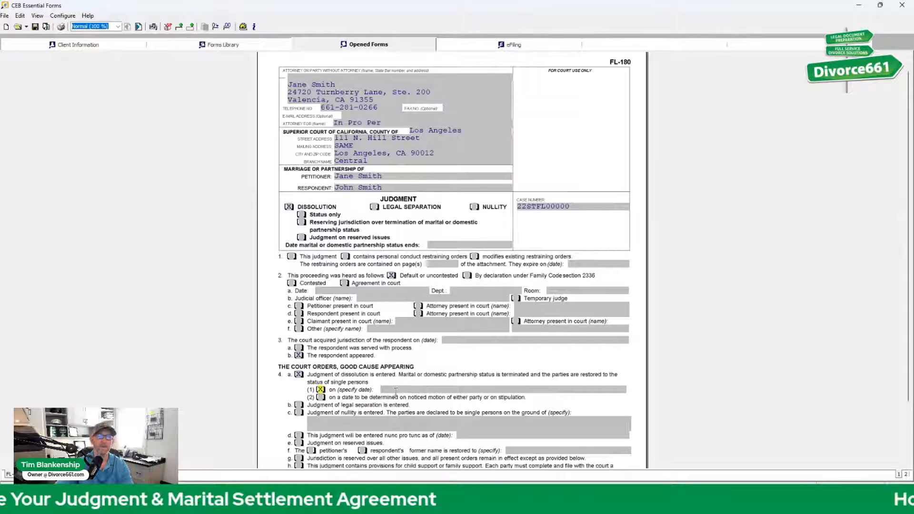
click(396, 391)
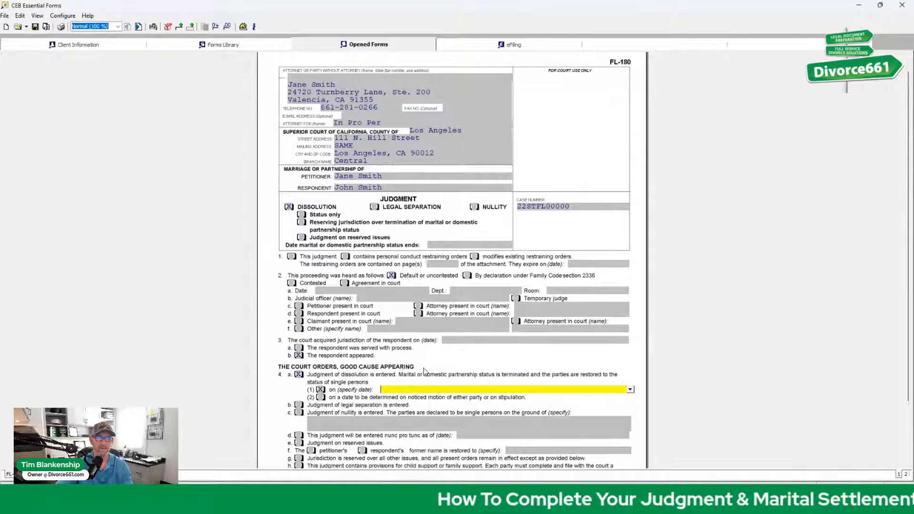
Mark item 4h that the judgment contains provisions for child support or family support.
scroll(314, 393, down, 1)
scroll(314, 393, down, 1)
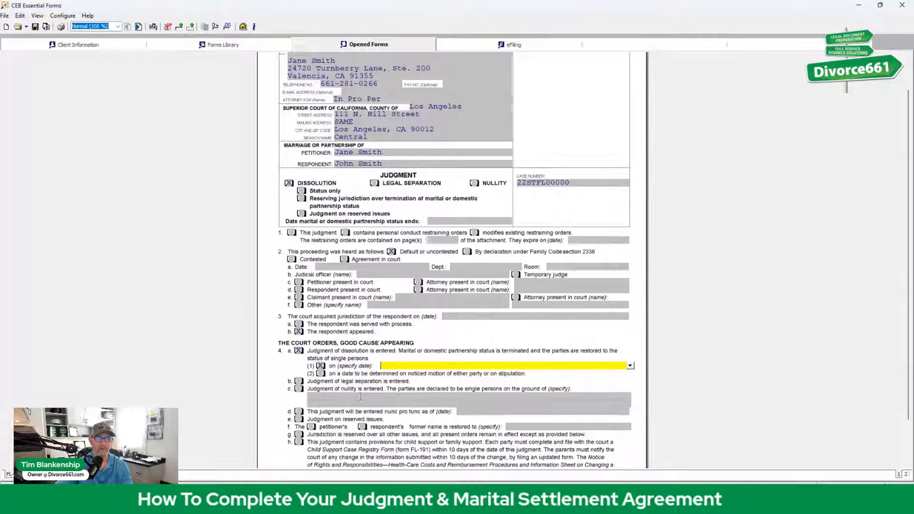
scroll(378, 442, down, 1)
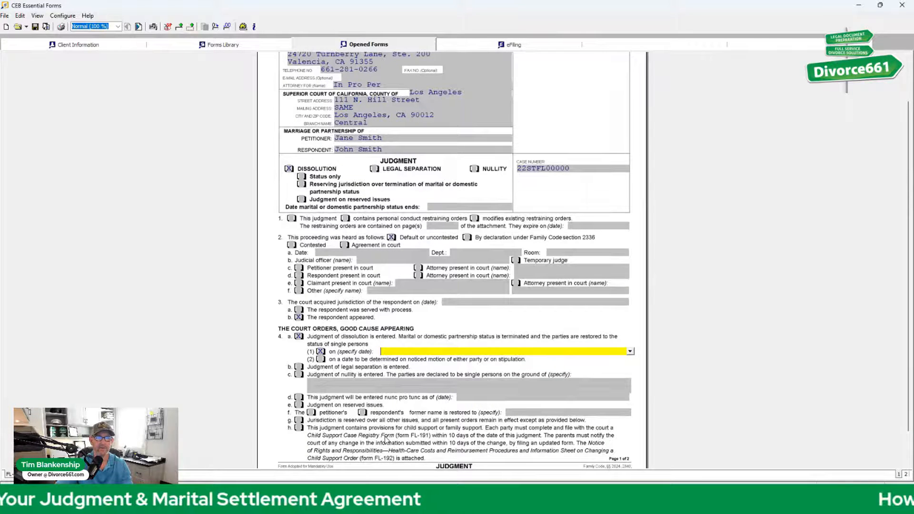
click(299, 428)
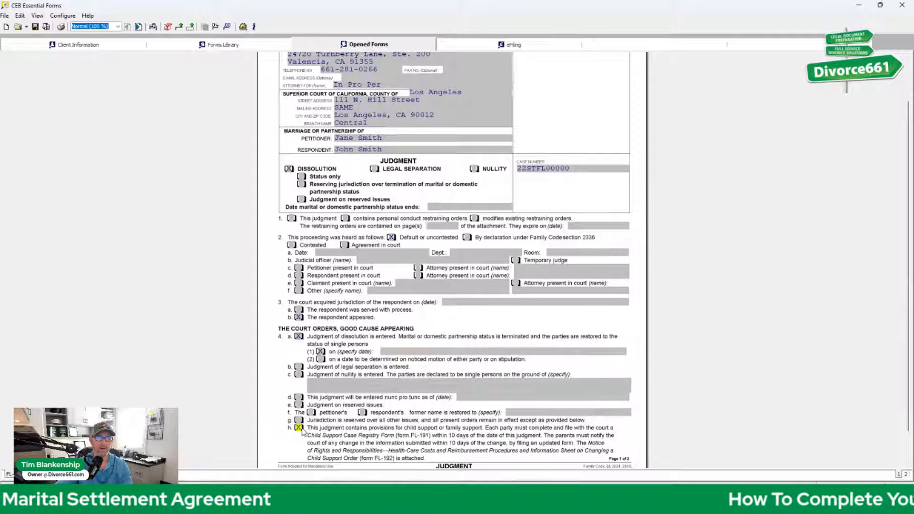
Go to page 2 of the form and enter the petitioner's full name as the case name.
scroll(318, 433, down, 1)
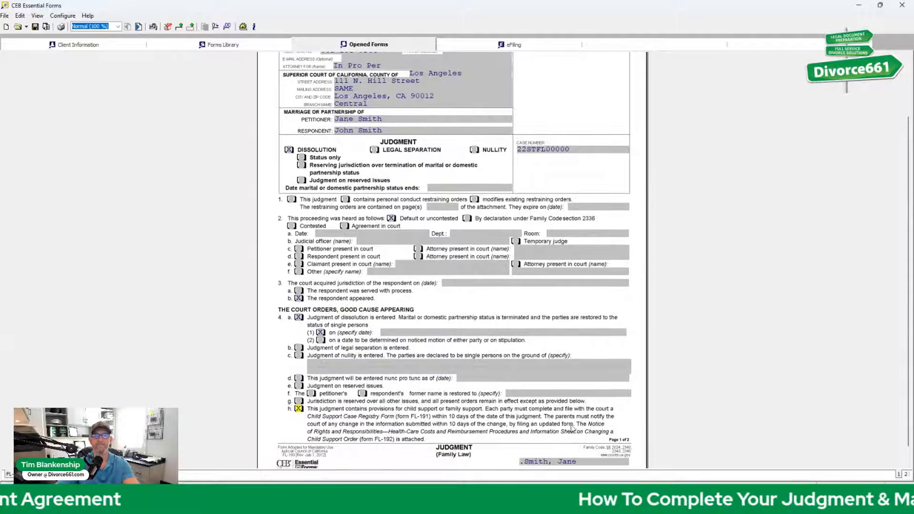
click(906, 475)
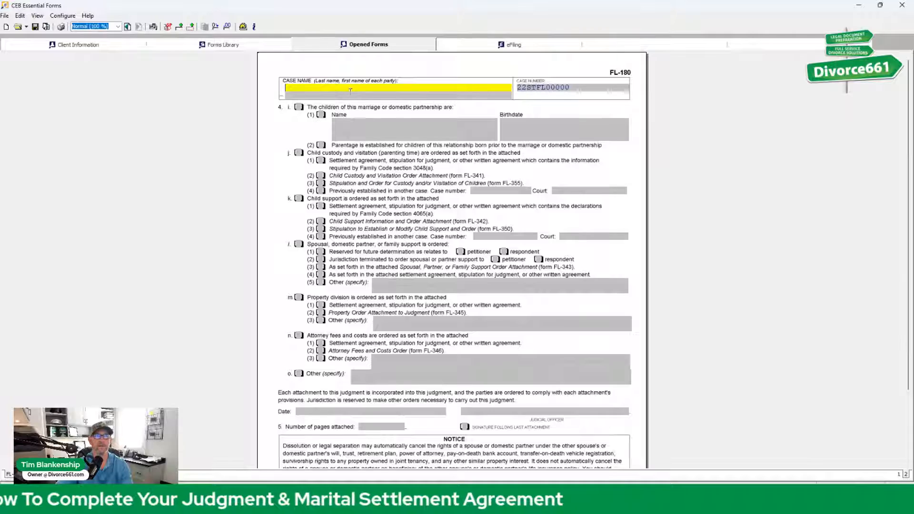
scroll(453, 291, down, 2)
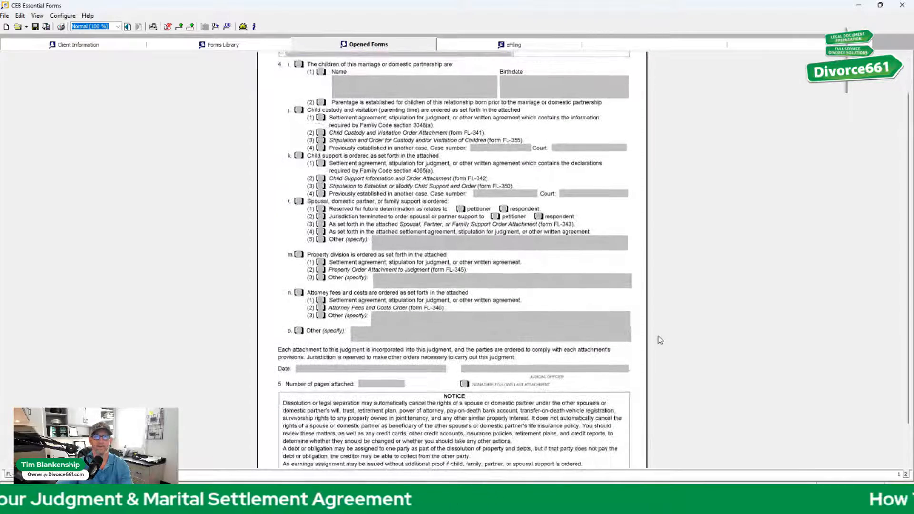
scroll(662, 341, up, 2)
scroll(662, 341, down, 4)
scroll(517, 289, up, 3)
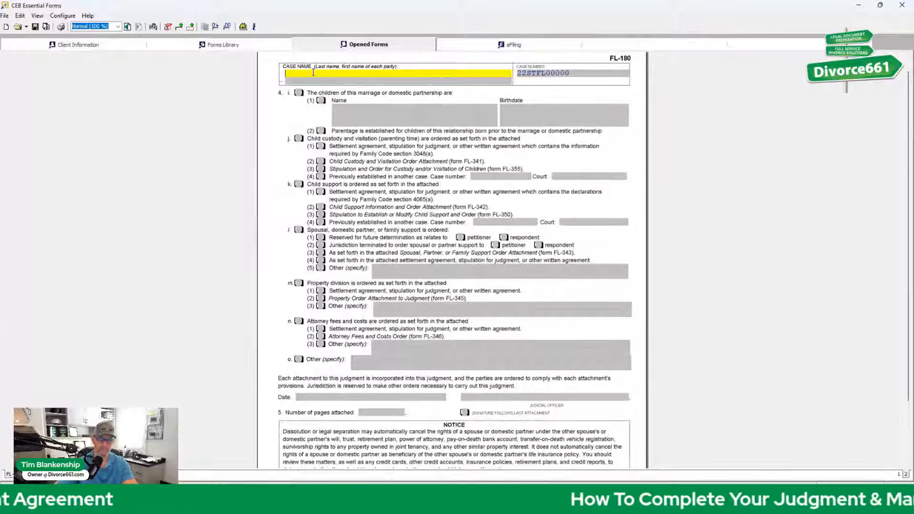
text(Jane Smi)
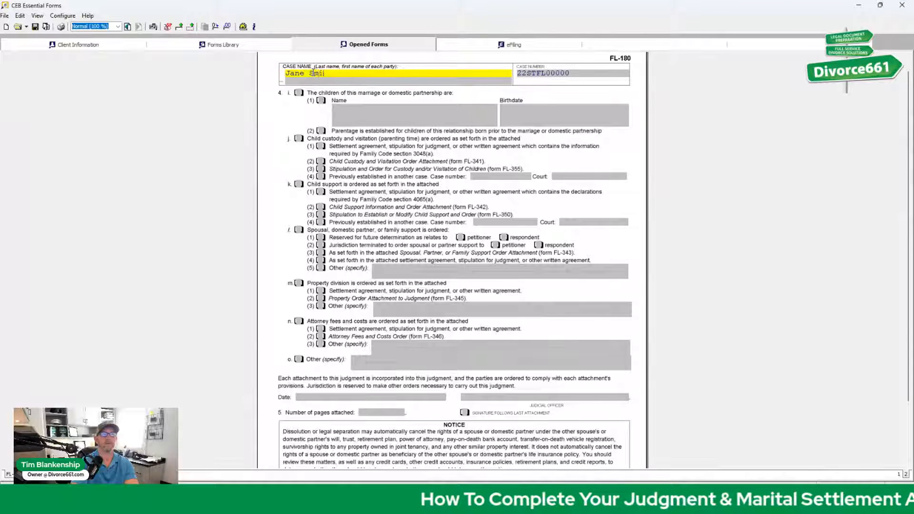
text(th)
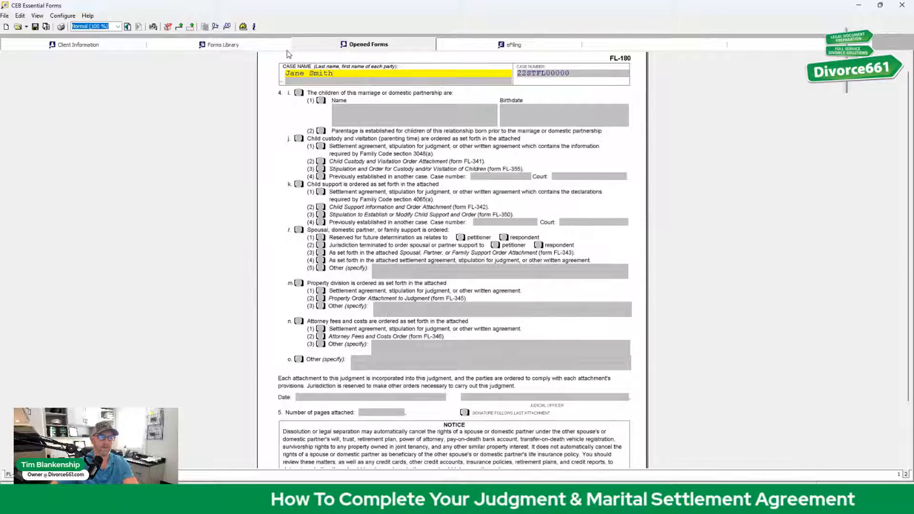
Mark item 4i for the children of the marriage, selecting both the name listing and the established parentage option.
click(300, 94)
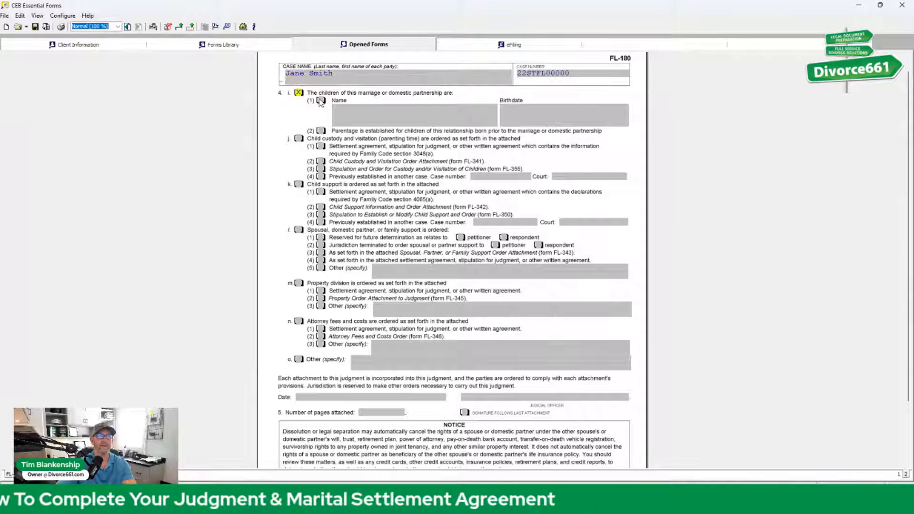
click(321, 101)
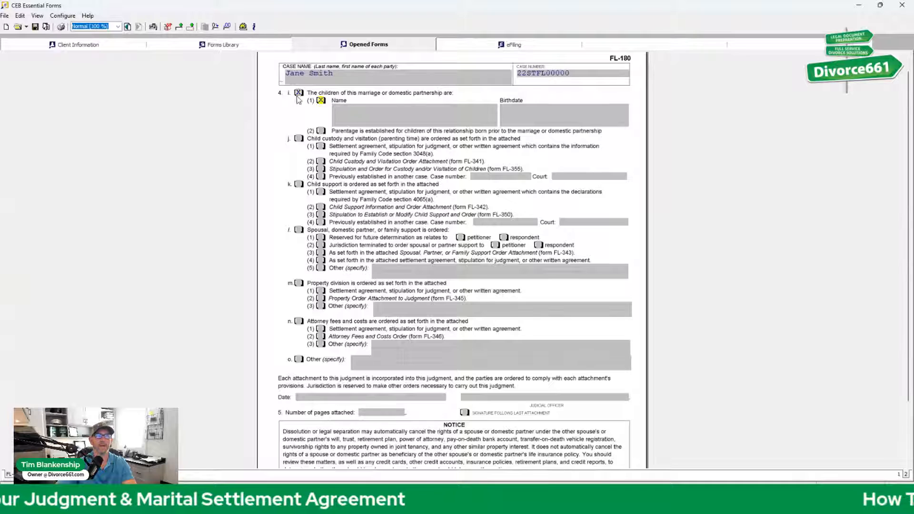
click(376, 108)
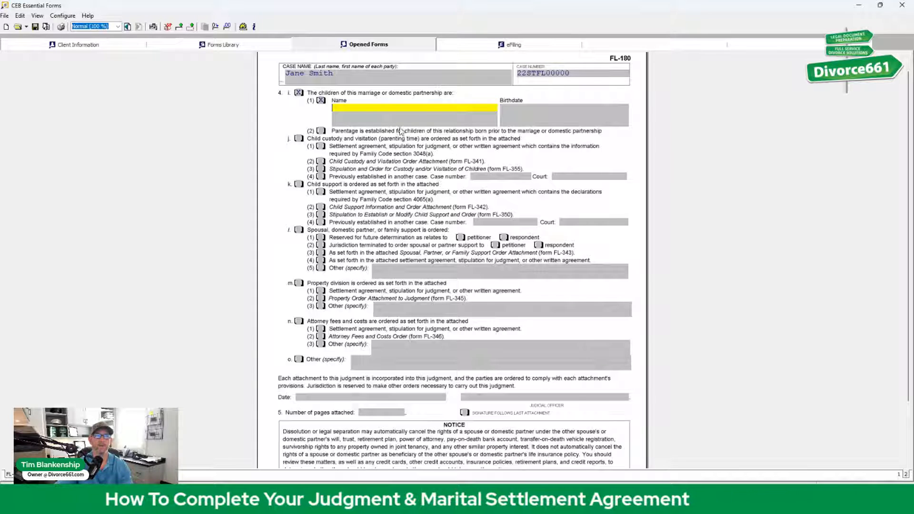
click(321, 131)
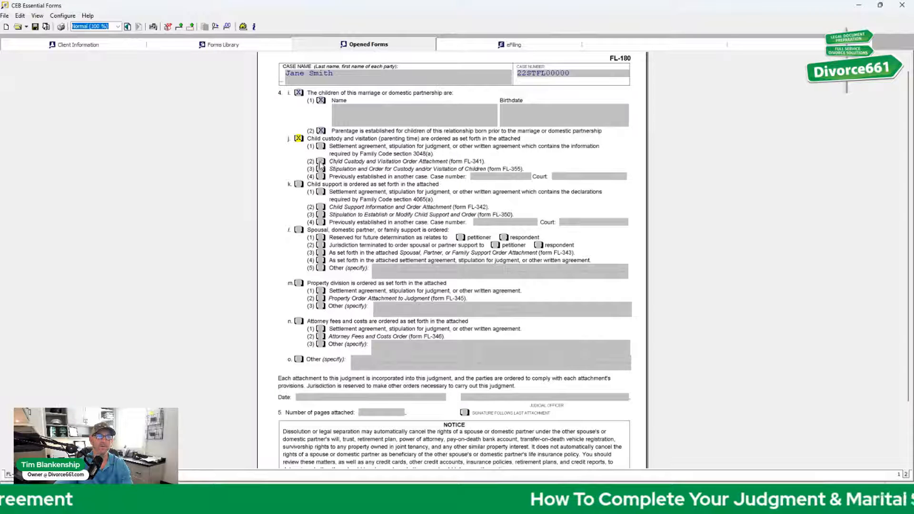
Select the FL-341 attachment for child custody and visitation, and order child support through the FL-342 attachment.
click(321, 161)
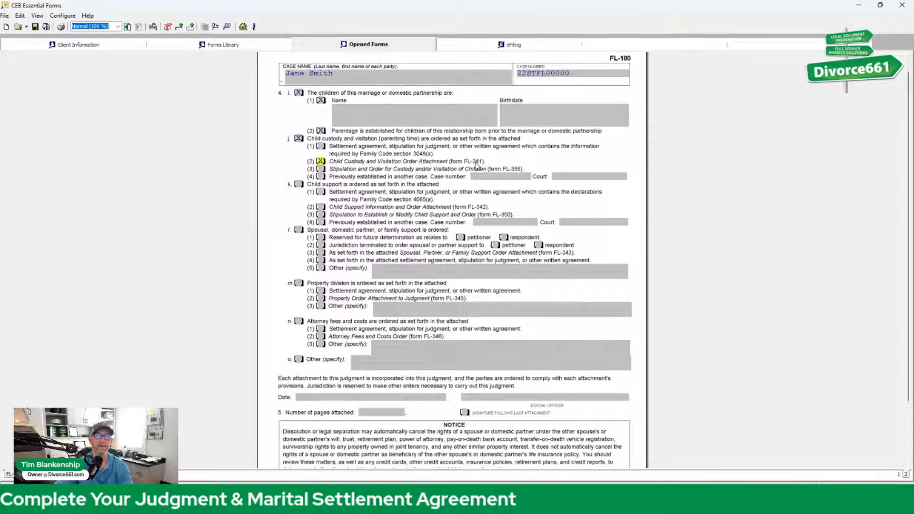
click(300, 185)
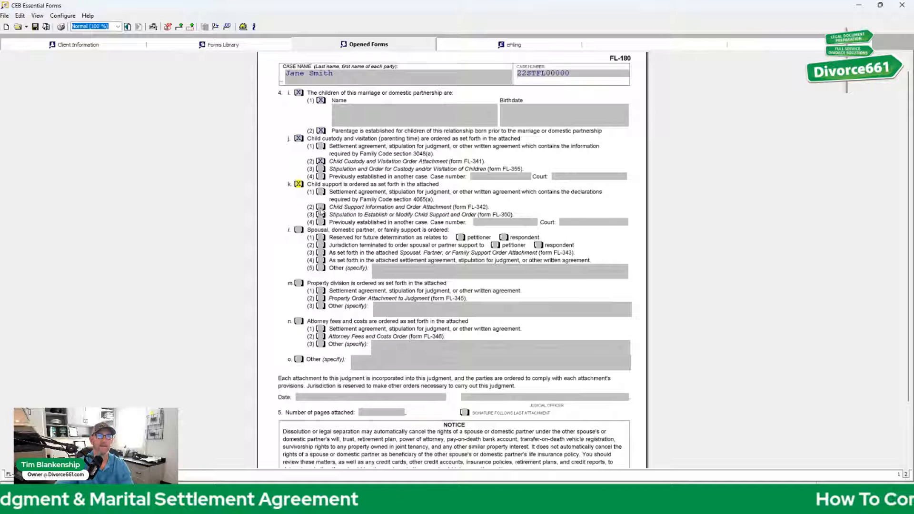
click(321, 208)
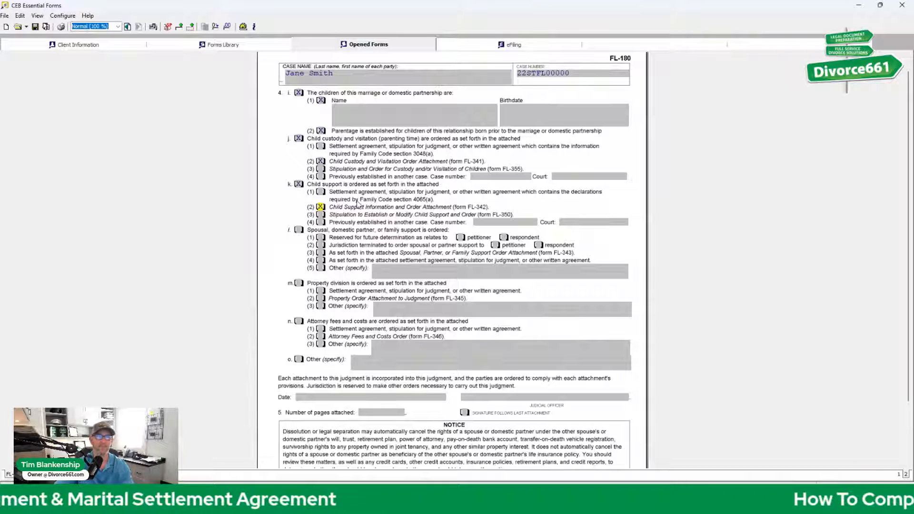
Mark item 4l for spousal support, ordered as set forth in the attached form FL-343.
click(299, 230)
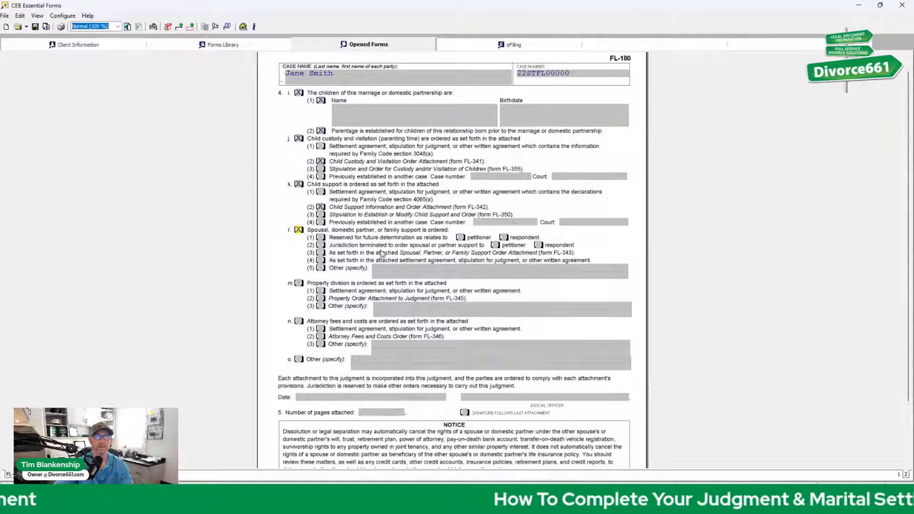
click(321, 253)
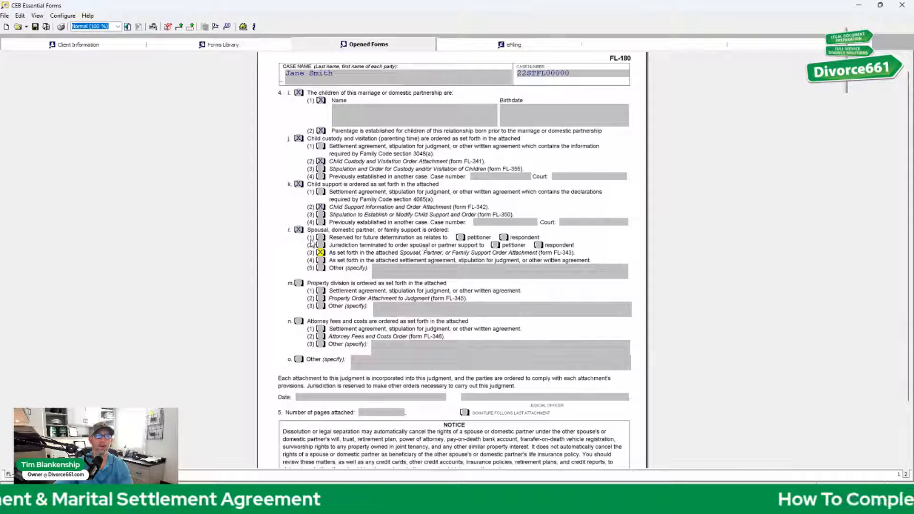
click(321, 237)
click(460, 238)
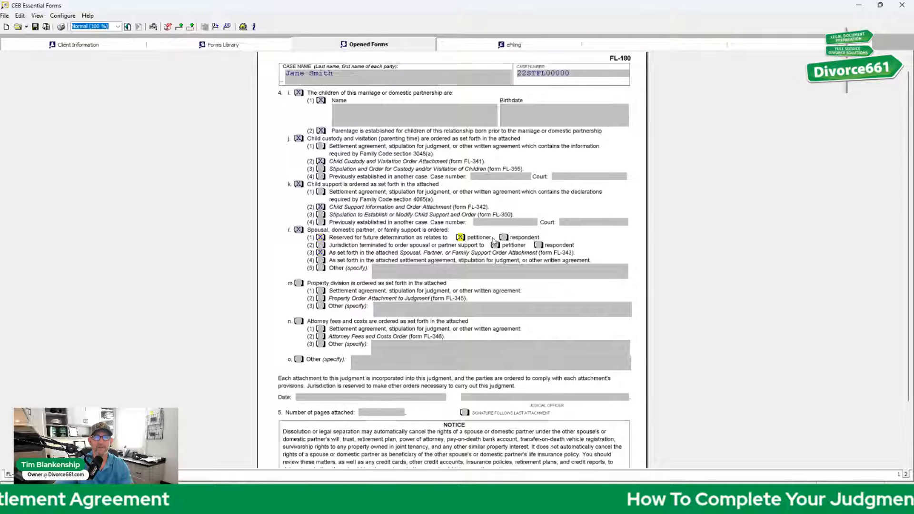
click(503, 238)
click(504, 238)
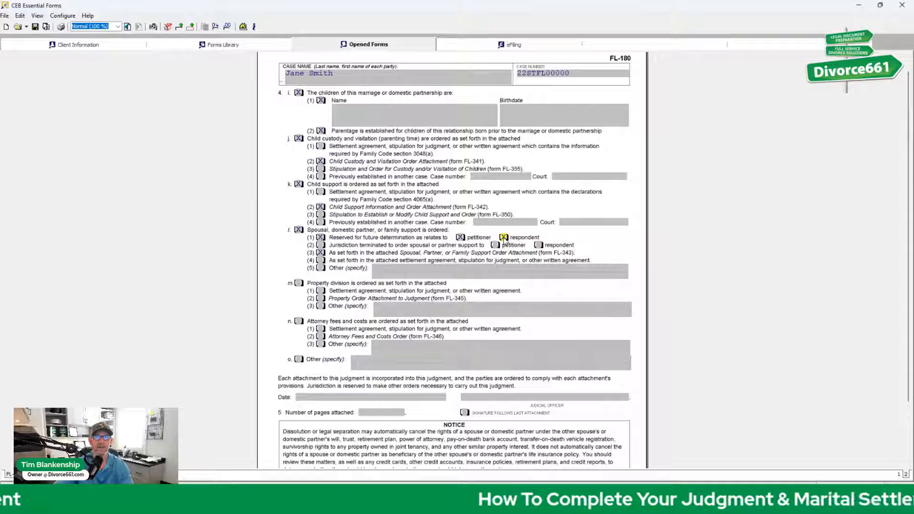
click(461, 238)
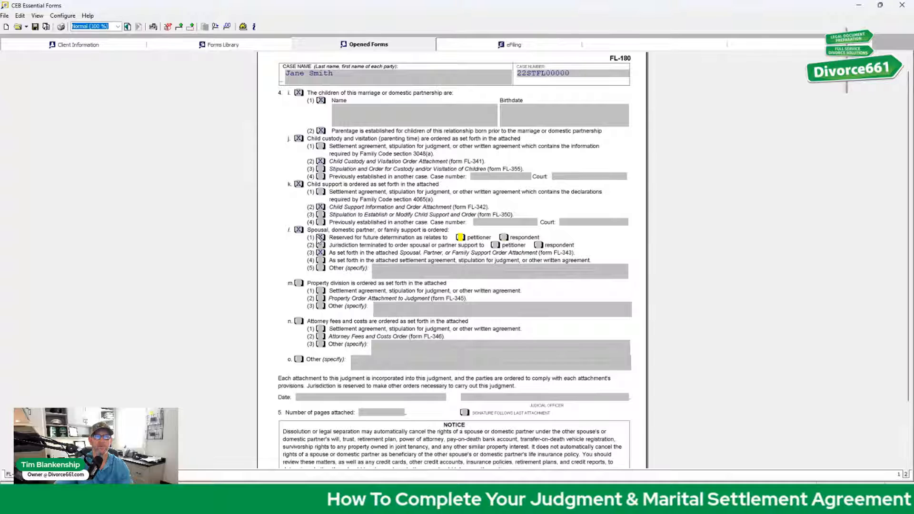
click(321, 237)
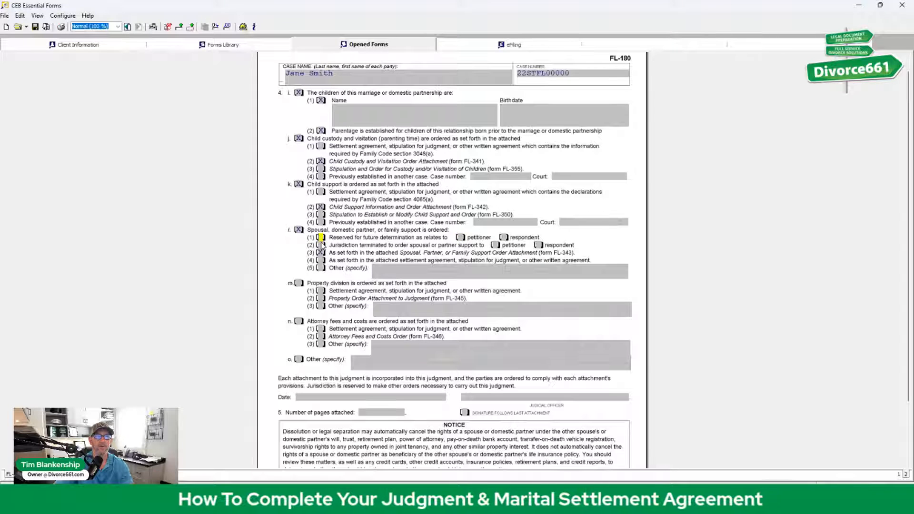
Mark jurisdiction to order spousal or partner support as terminated for both the petitioner and the respondent.
click(321, 245)
click(496, 245)
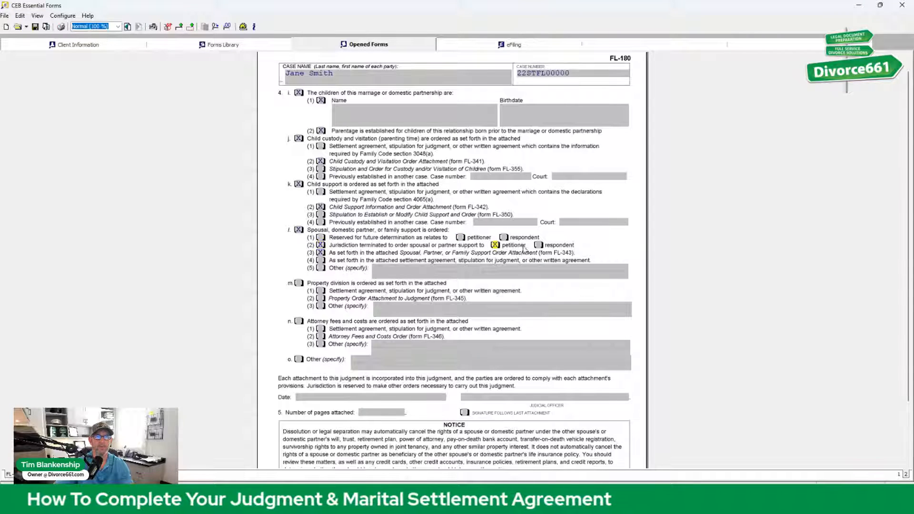
click(539, 246)
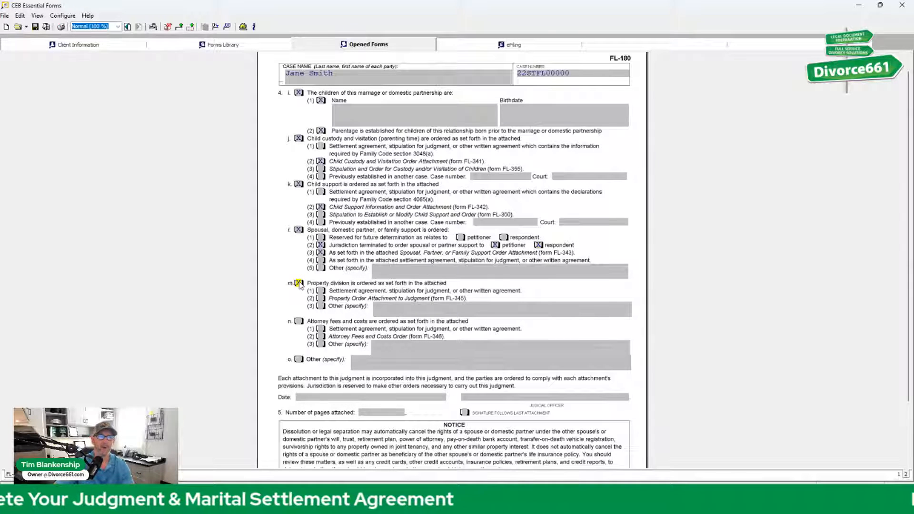
Order the property division through the FL-345 Property Order Attachment and go to the number of pages attached in item 5.
click(320, 299)
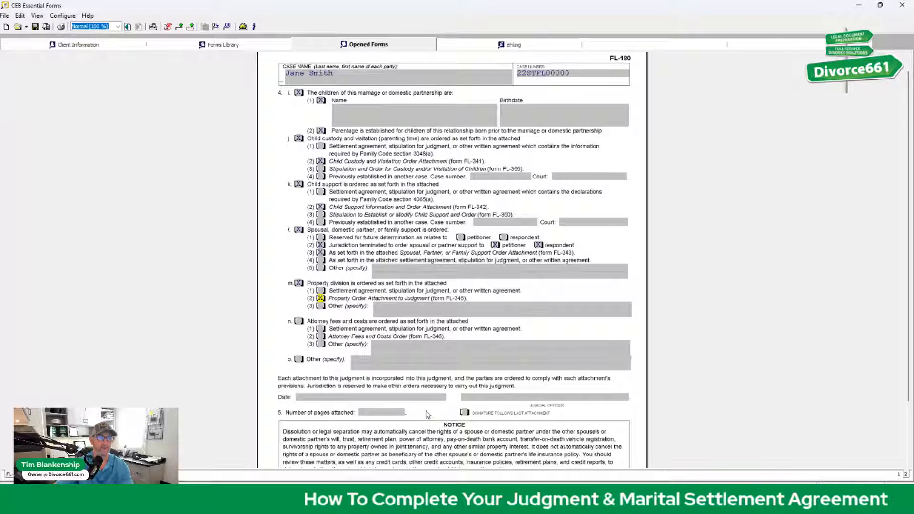
click(399, 413)
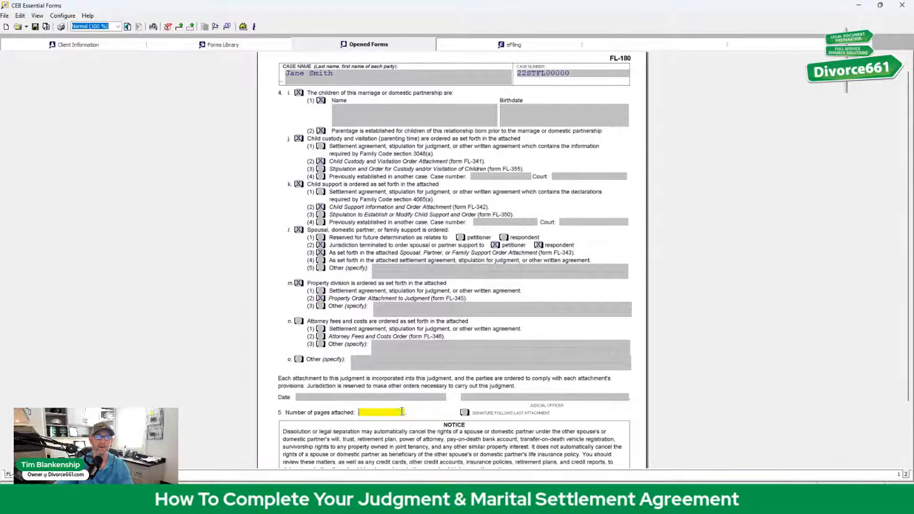
scroll(419, 405, down, 2)
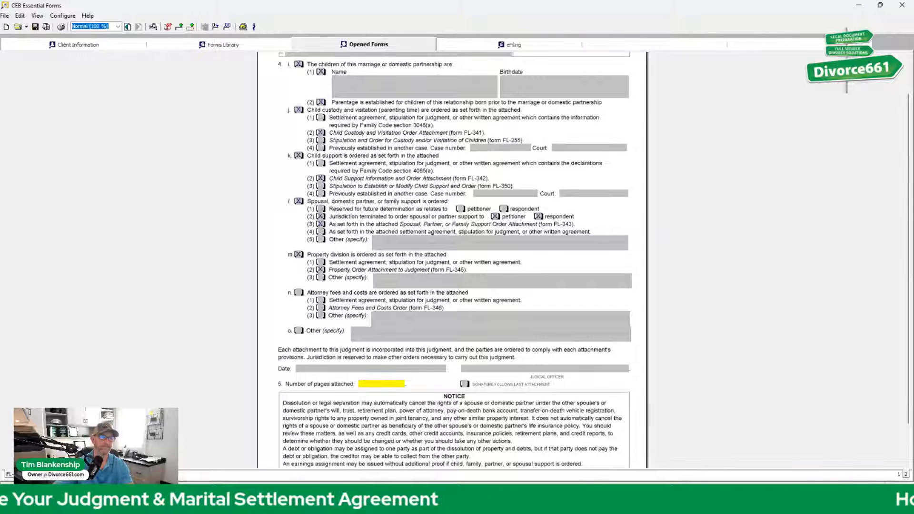
Open the FL-190 Notice of Entry of Judgment and mark Dissolution as the type of judgment entered.
click(38, 474)
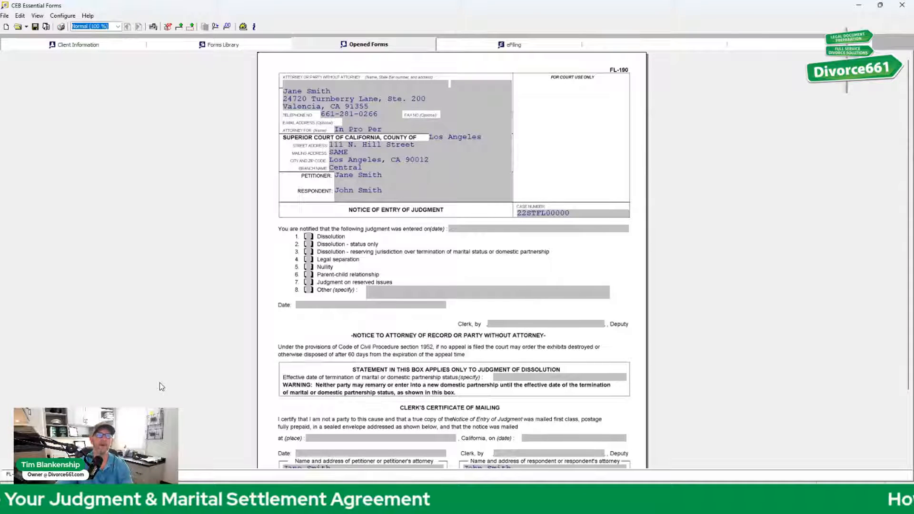
scroll(374, 321, down, 1)
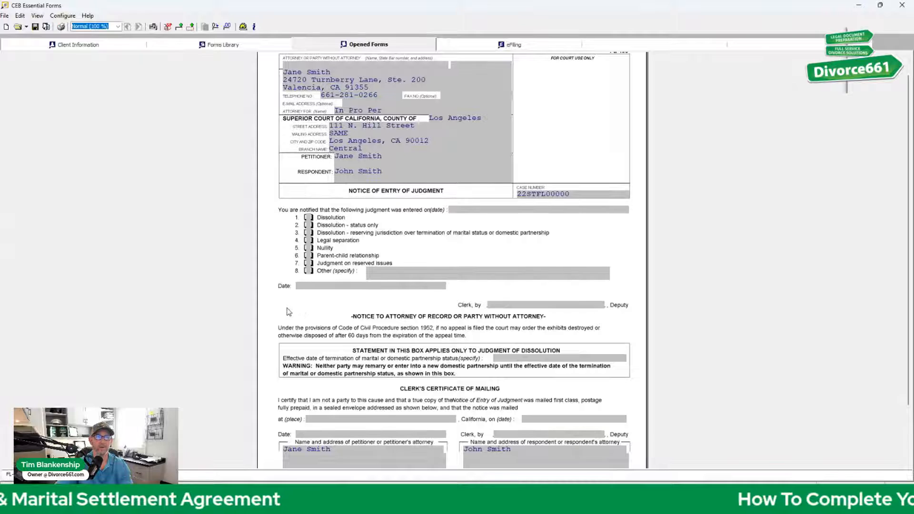
scroll(295, 321, down, 1)
scroll(293, 320, up, 2)
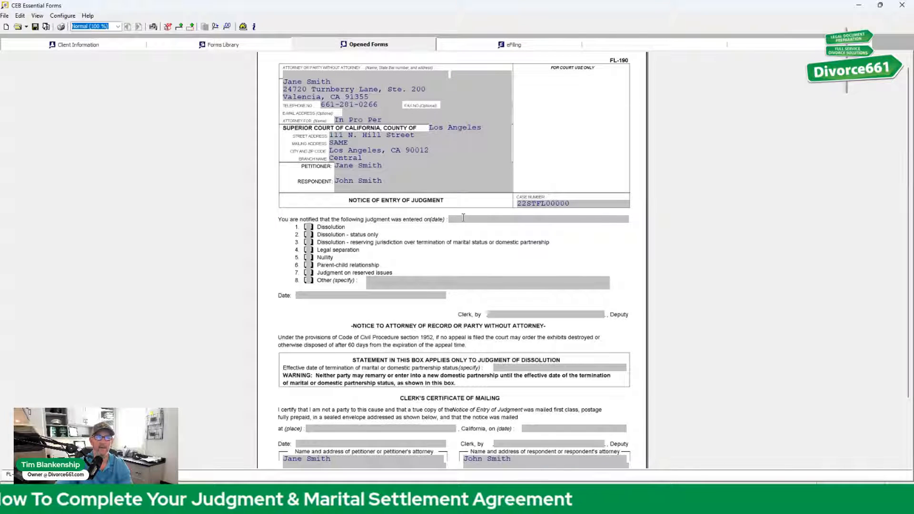
click(309, 228)
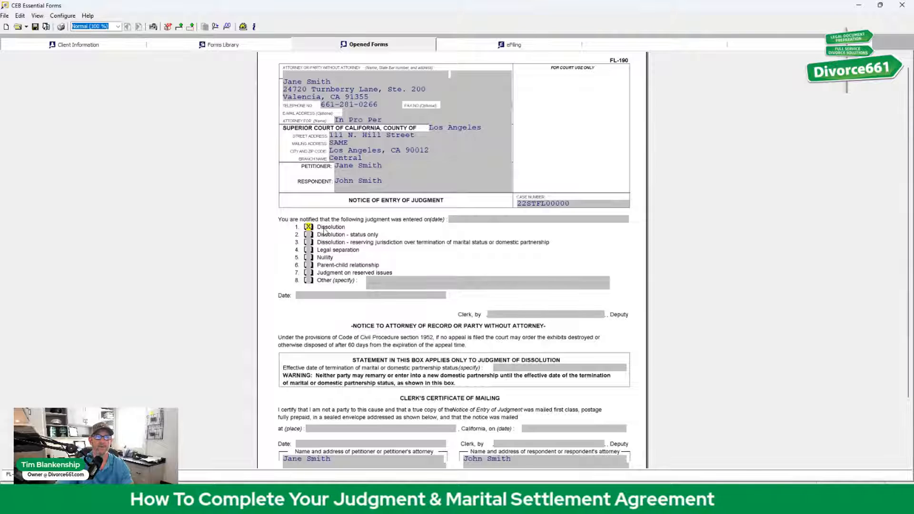
Go to the petitioner's name and address block in the clerk's certificate of mailing on FL-190.
scroll(332, 251, down, 2)
scroll(333, 251, down, 2)
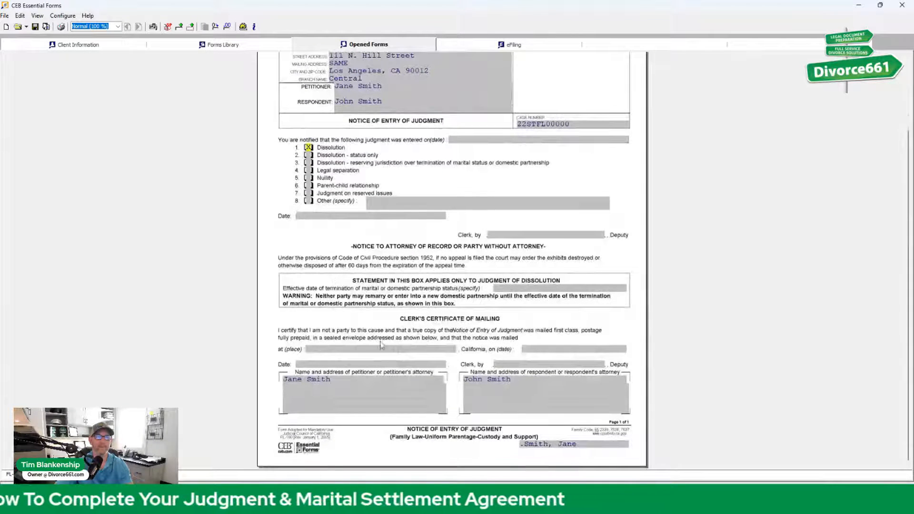
click(313, 387)
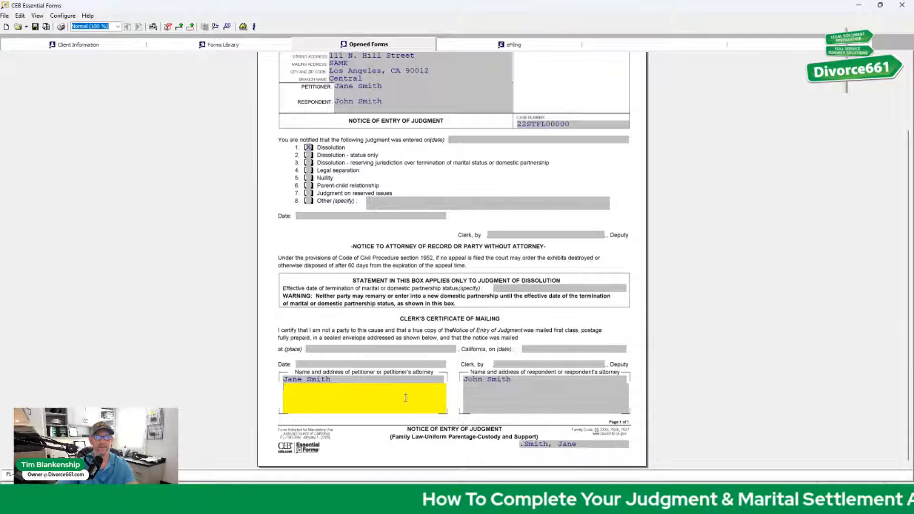
click(280, 393)
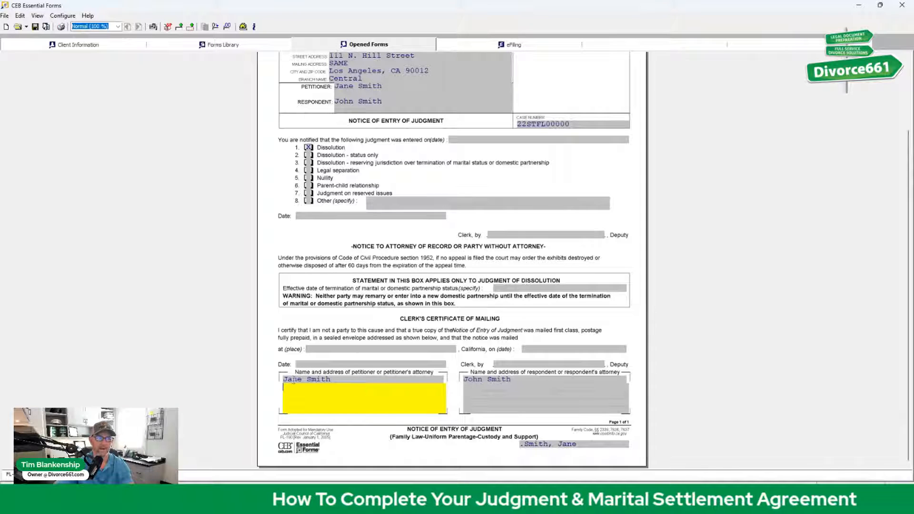
Open the FL-341 custody attachment, mark it as attached to Judgment (form FL-180), and check the orders marked on FL-180.
key(Tab)
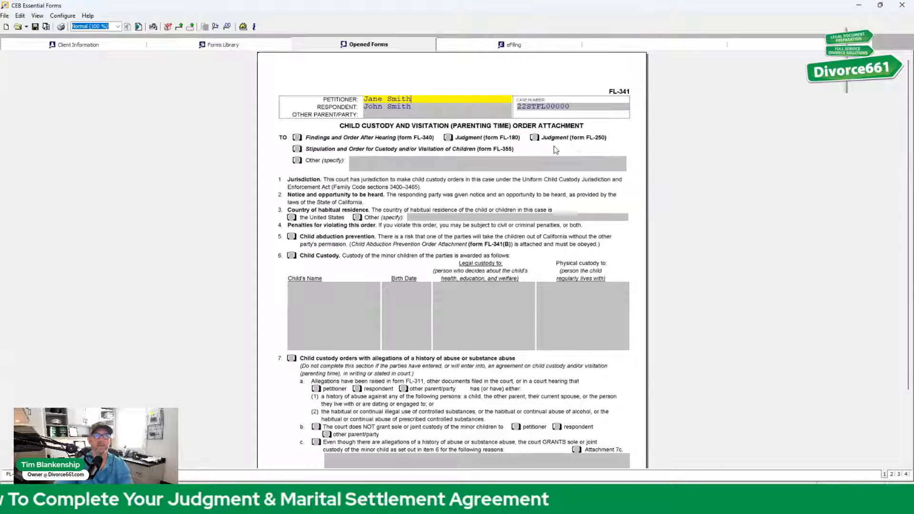
click(448, 138)
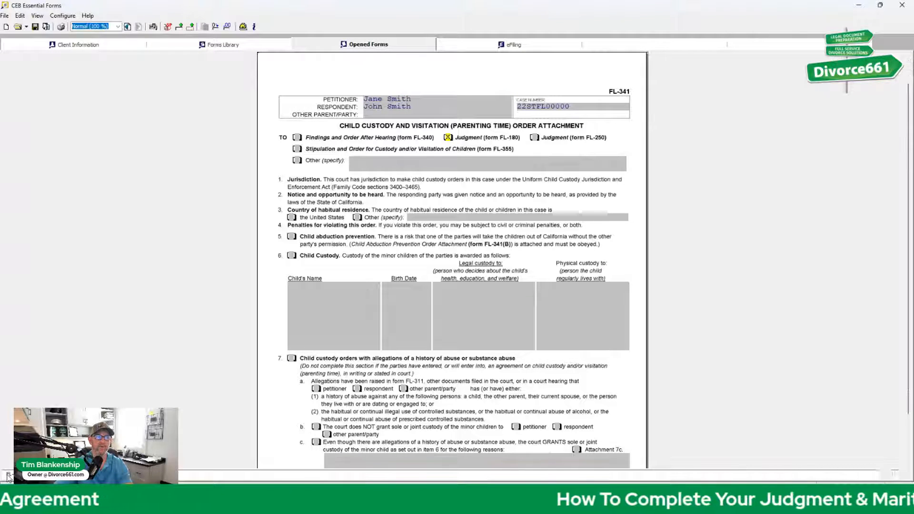
click(8, 475)
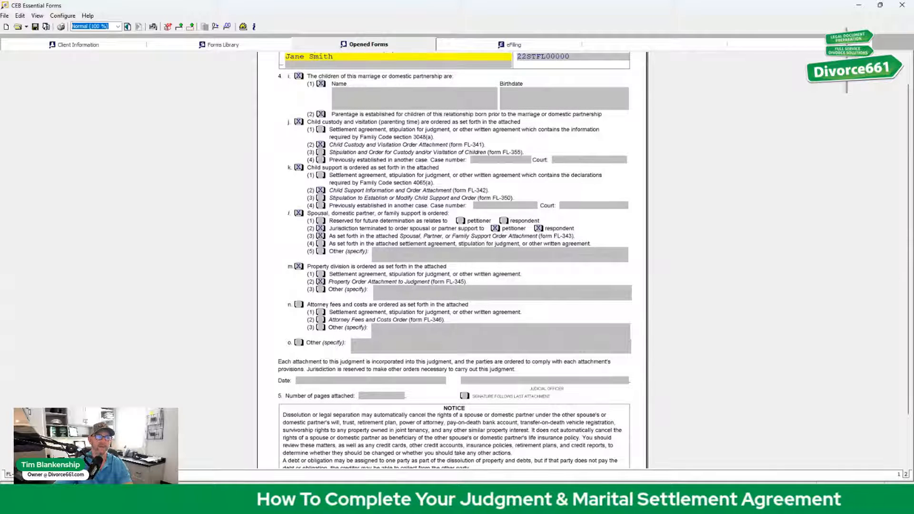
key(ctrl+Tab)
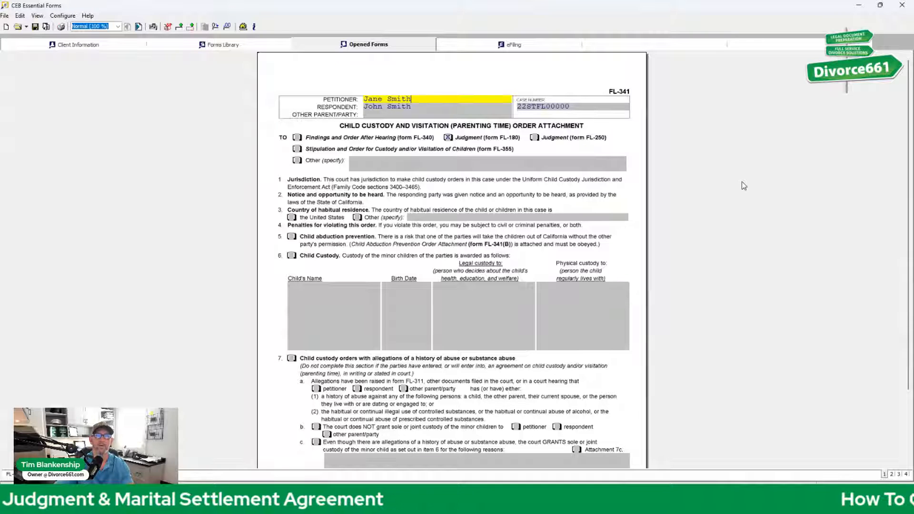
Mark the United States as the country of habitual residence and mark item 6 for child custody on FL-341.
scroll(534, 256, down, 1)
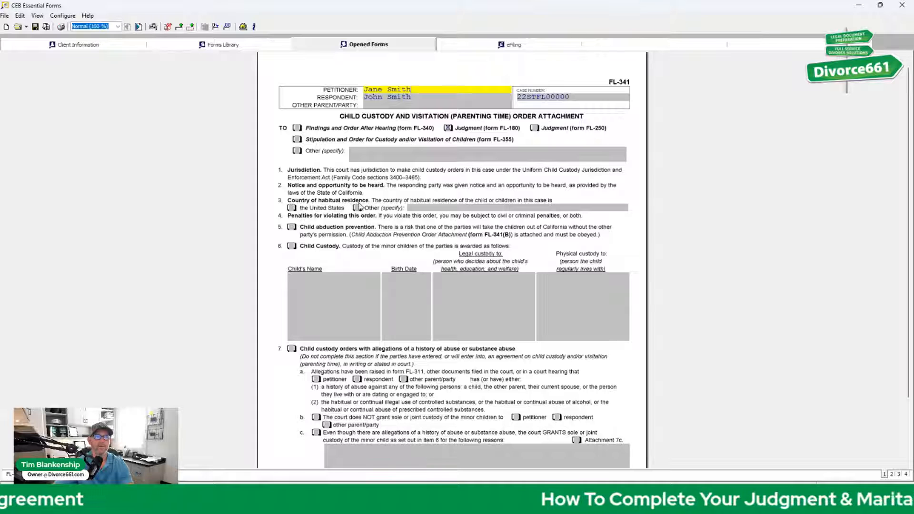
click(291, 208)
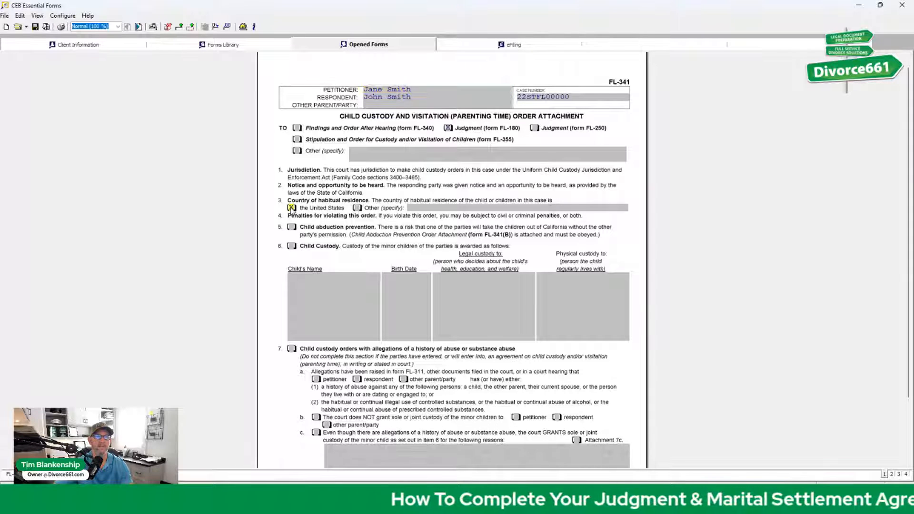
click(292, 247)
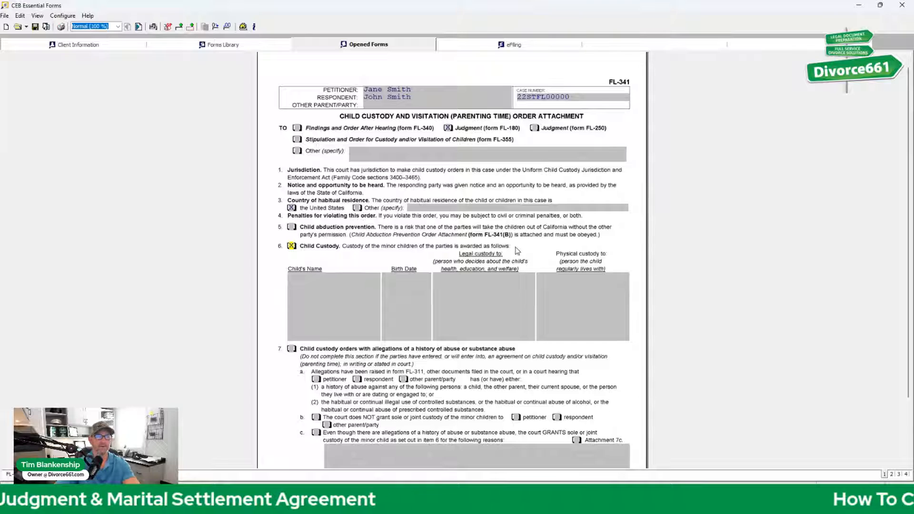
Enter the child's full name and birth date in the first row of the item 6 custody table.
click(328, 276)
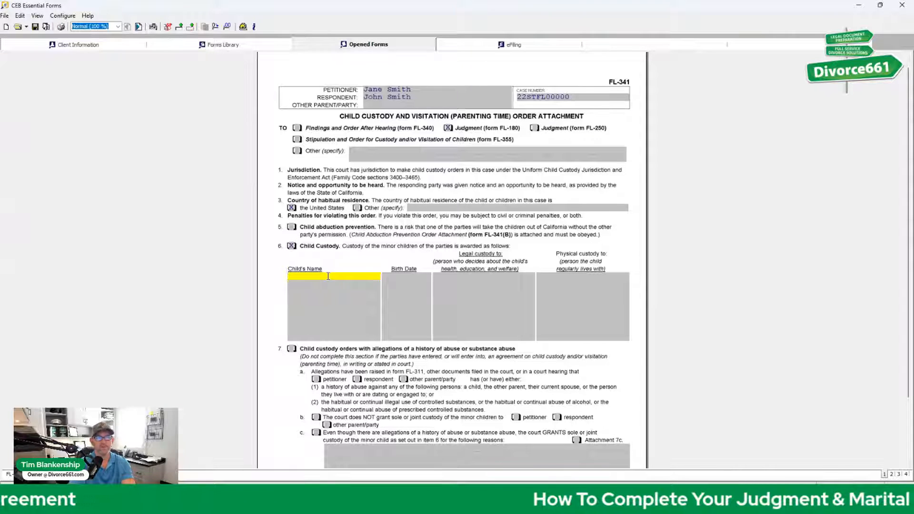
text(Er)
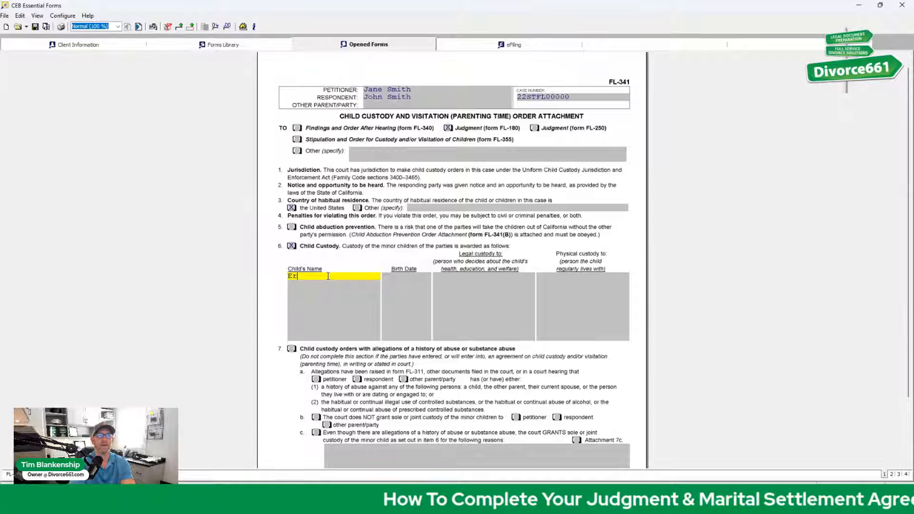
text(ic Smith)
key(Tab)
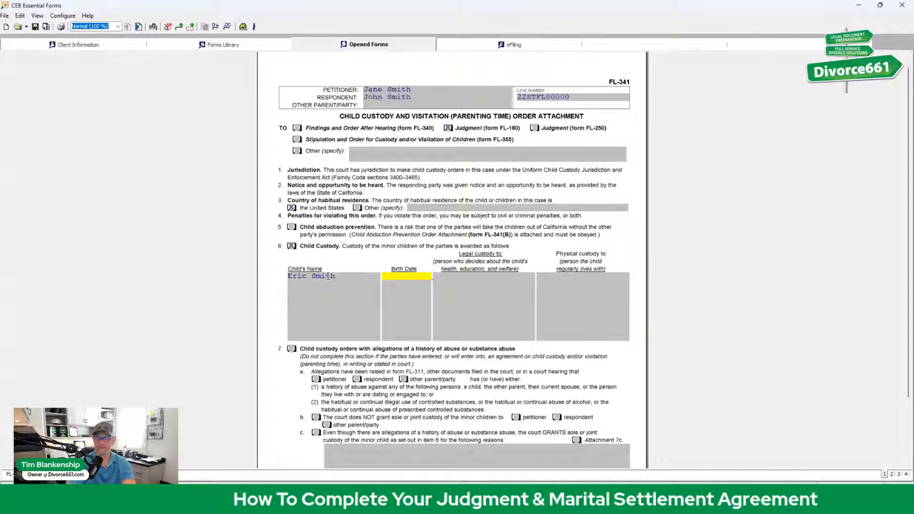
text(01/01/2020)
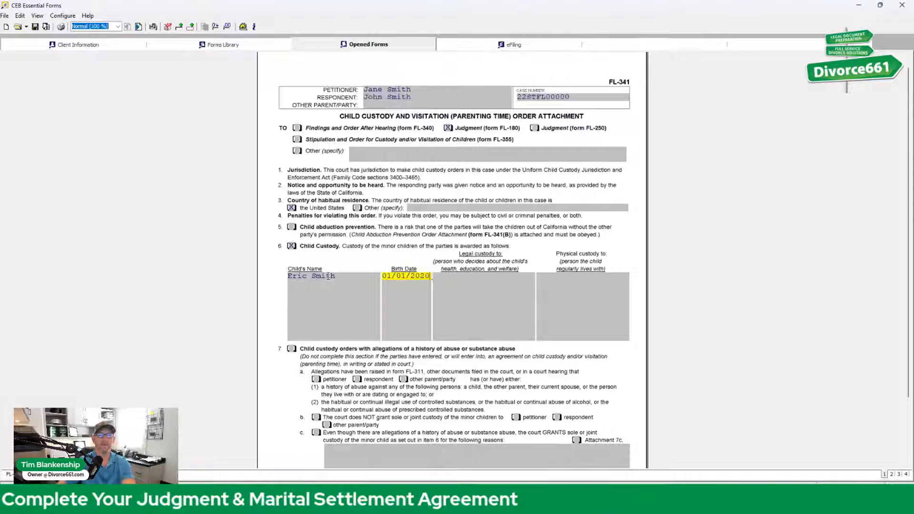
key(Tab)
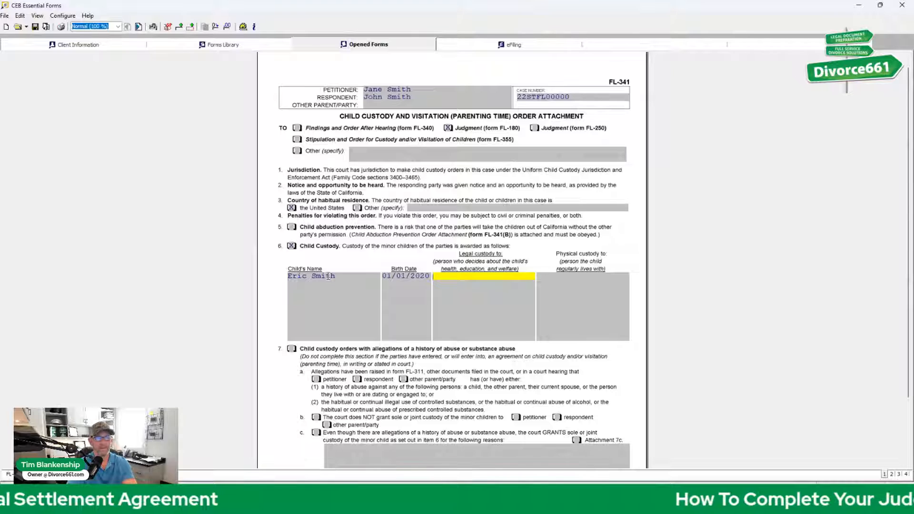
Set both legal custody and physical custody of the child to Joint.
text(Joh)
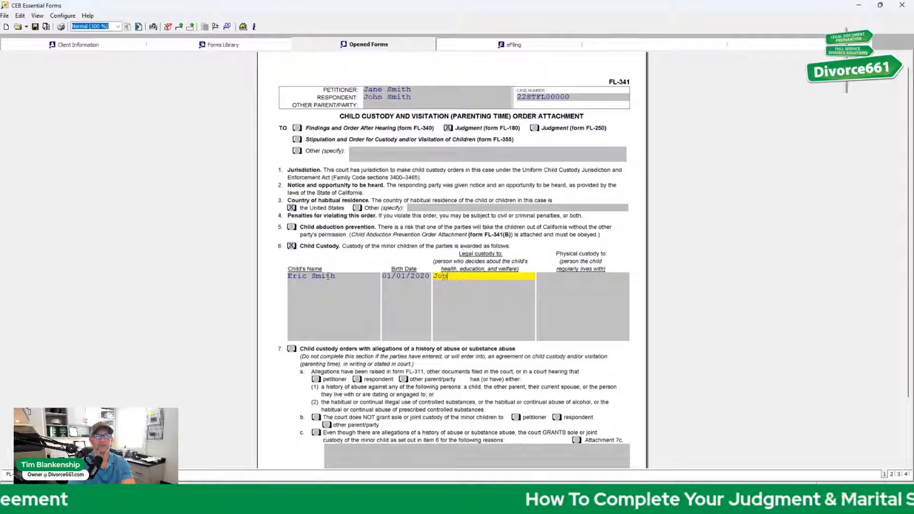
text(nt)
key(Tab)
text(Joint)
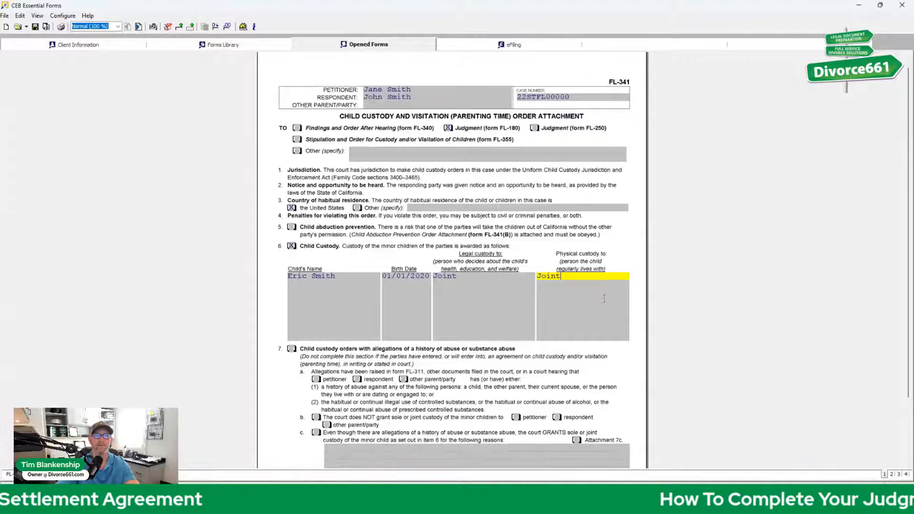
Mark item 8 for visitation on page 2 of FL-341, choosing reasonable right of visitation to the party without physical custody.
scroll(604, 304, down, 4)
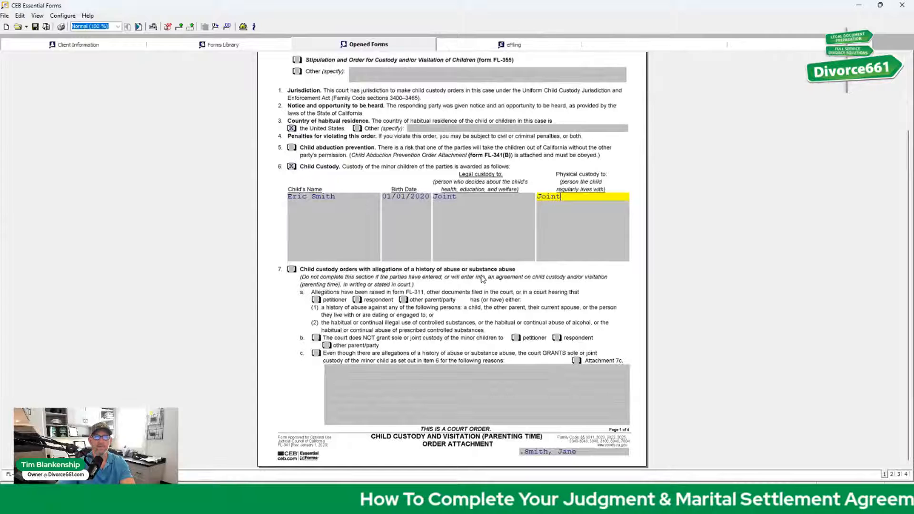
click(892, 475)
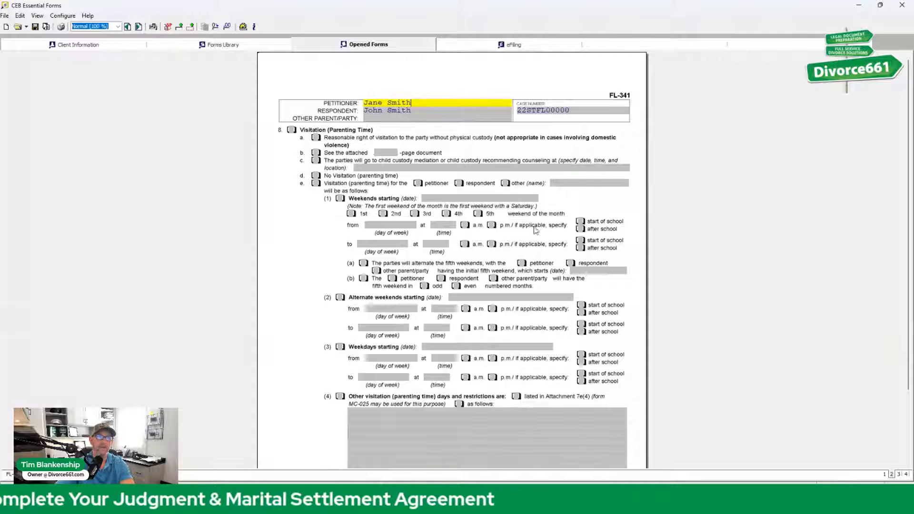
click(291, 130)
click(316, 138)
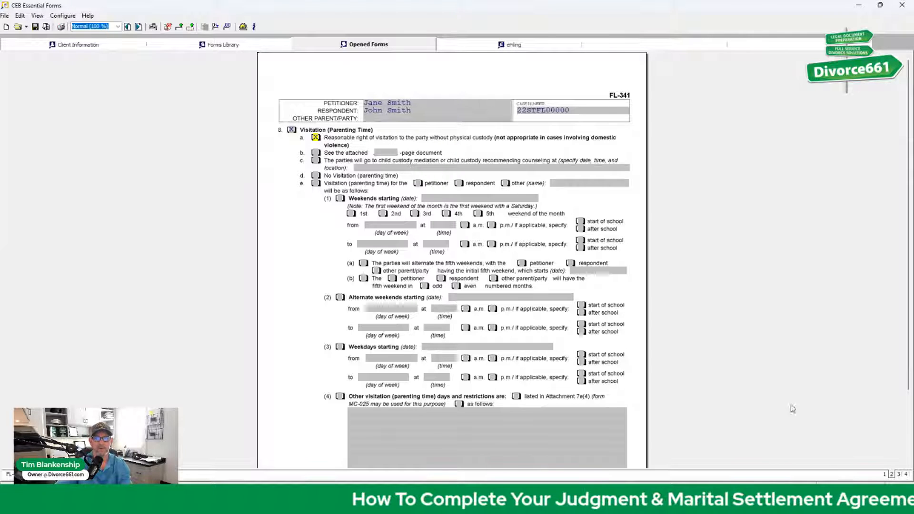
Review the FL-341 custody entries, visitation schedule options, transportation and travel sections, and the holiday and additional custody provisions on page 4.
click(885, 474)
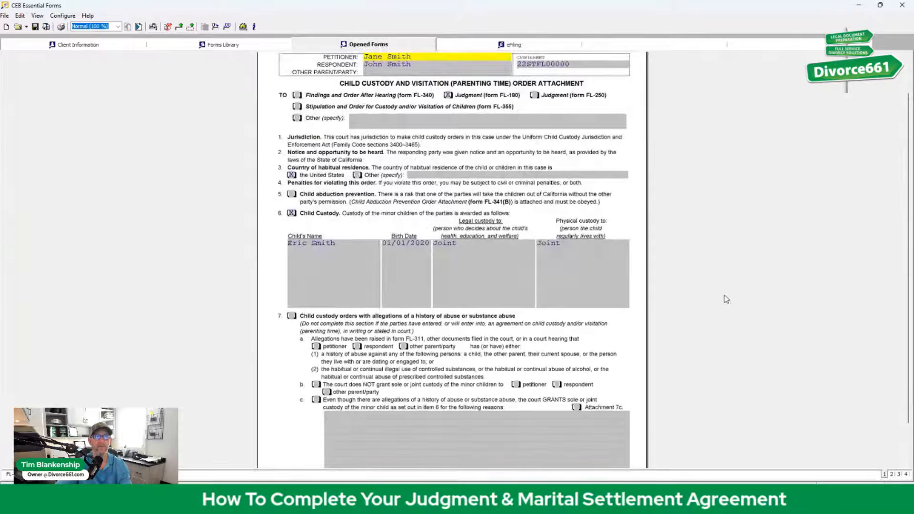
click(892, 475)
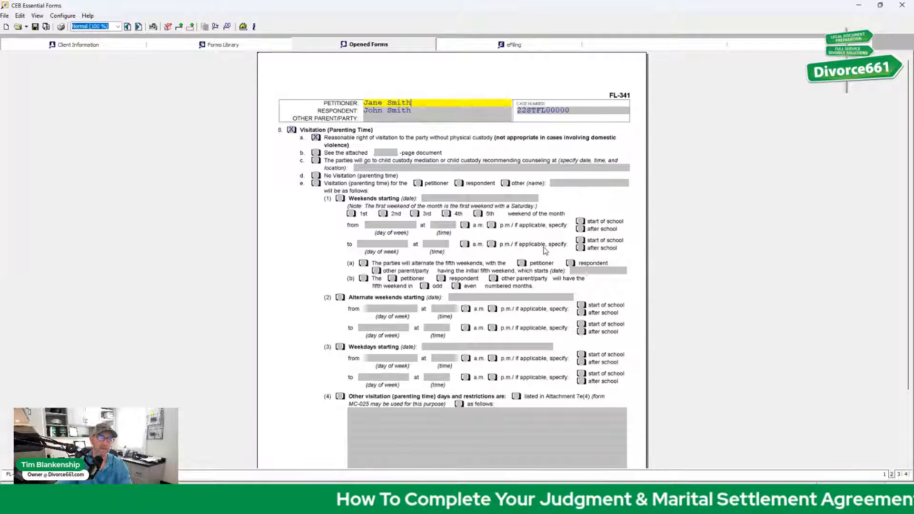
scroll(582, 270, down, 1)
scroll(584, 270, down, 2)
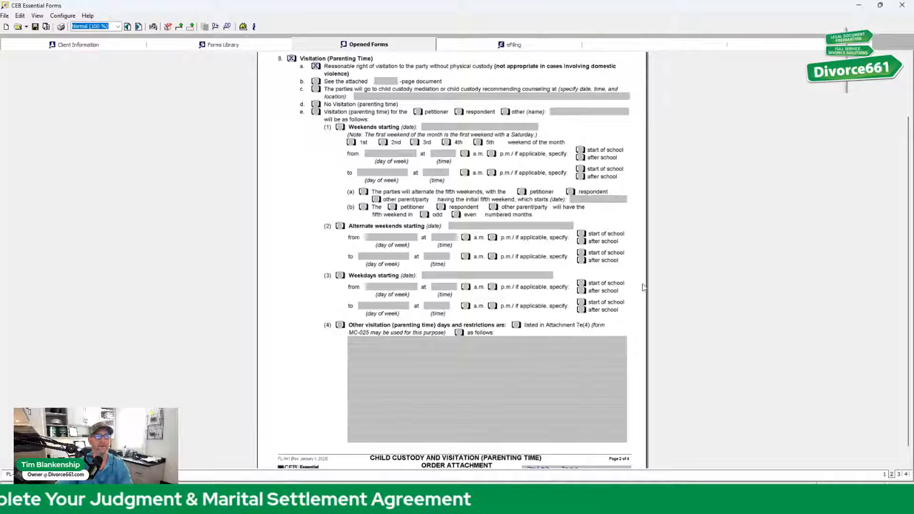
click(899, 474)
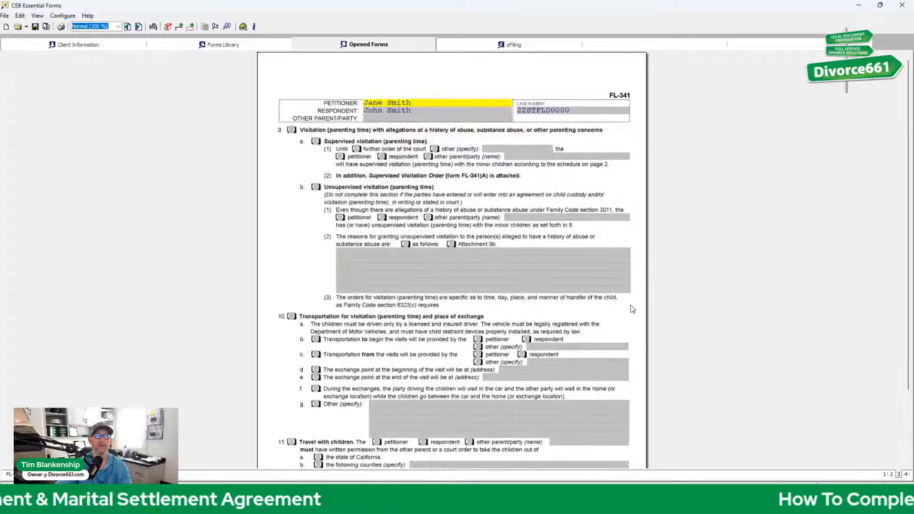
scroll(631, 262, down, 1)
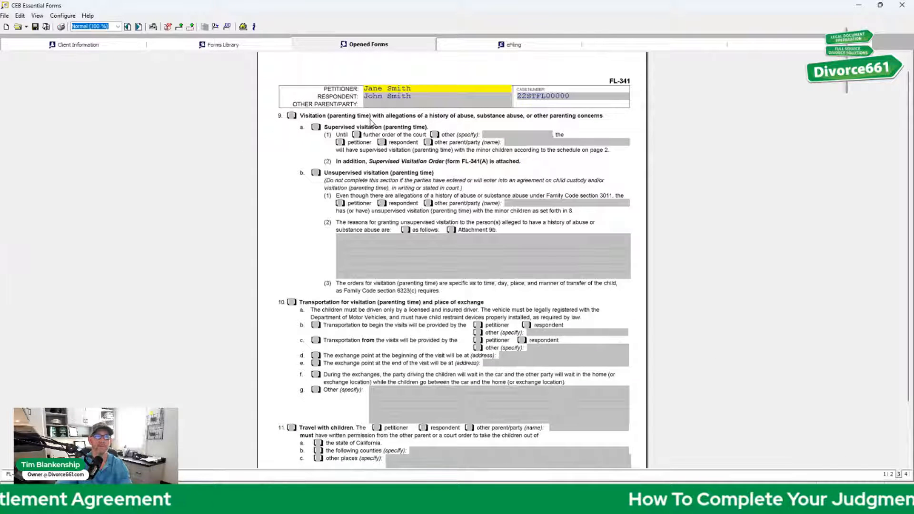
scroll(471, 248, down, 1)
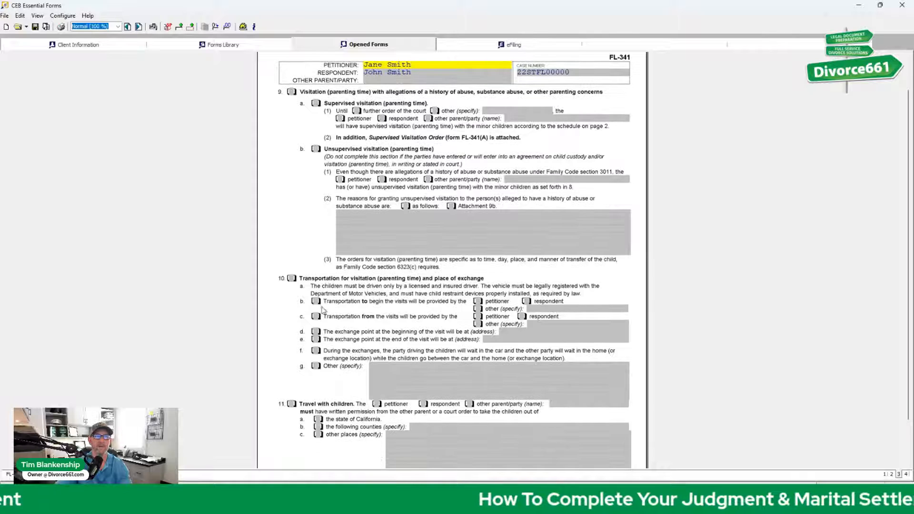
scroll(454, 293, down, 1)
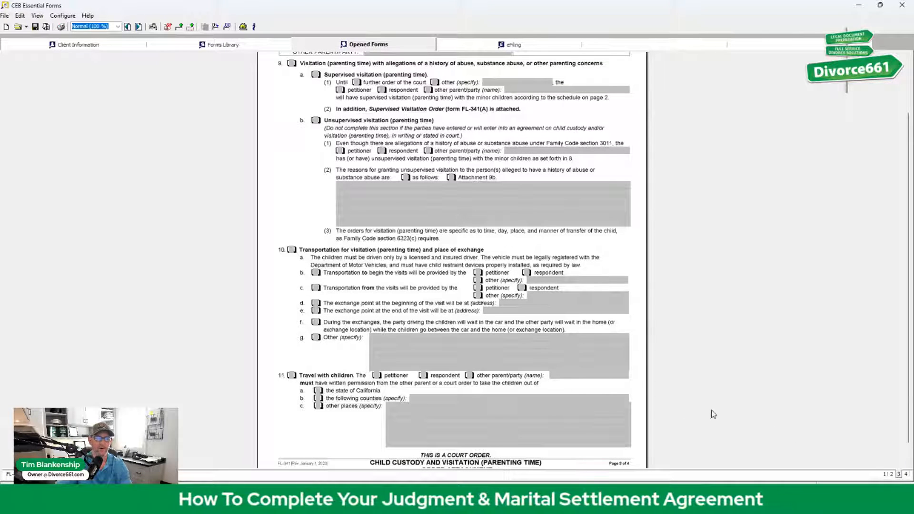
click(907, 475)
scroll(585, 202, down, 1)
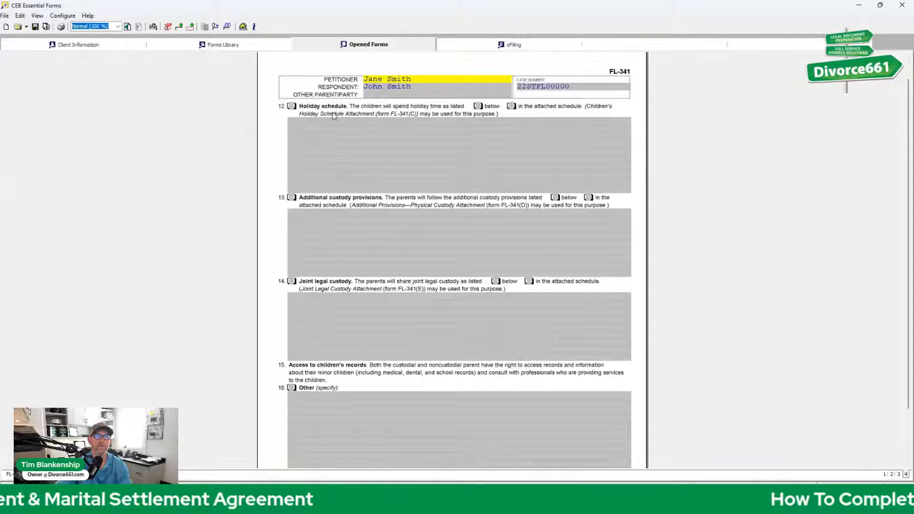
Review FL-341's joint legal custody and other provisions on page 4, the custody table on page 1, and the visitation section on page 2.
scroll(333, 115, down, 1)
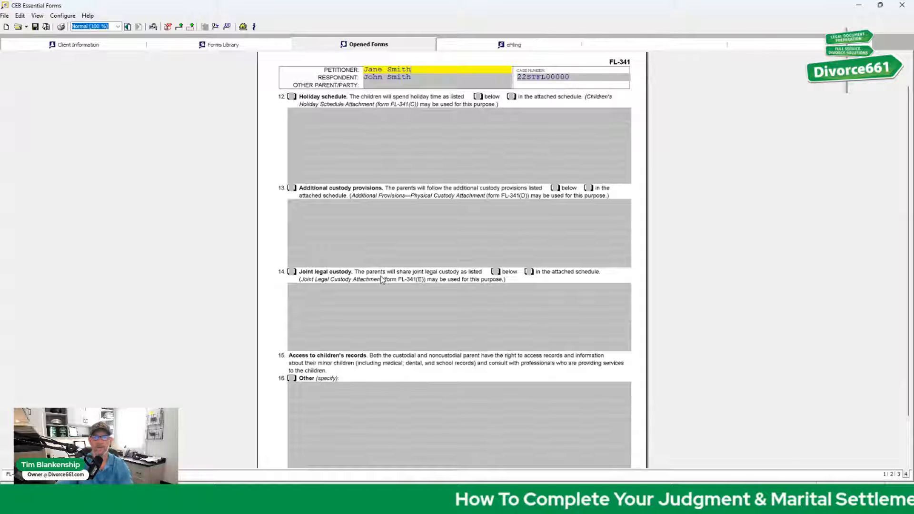
scroll(526, 308, down, 1)
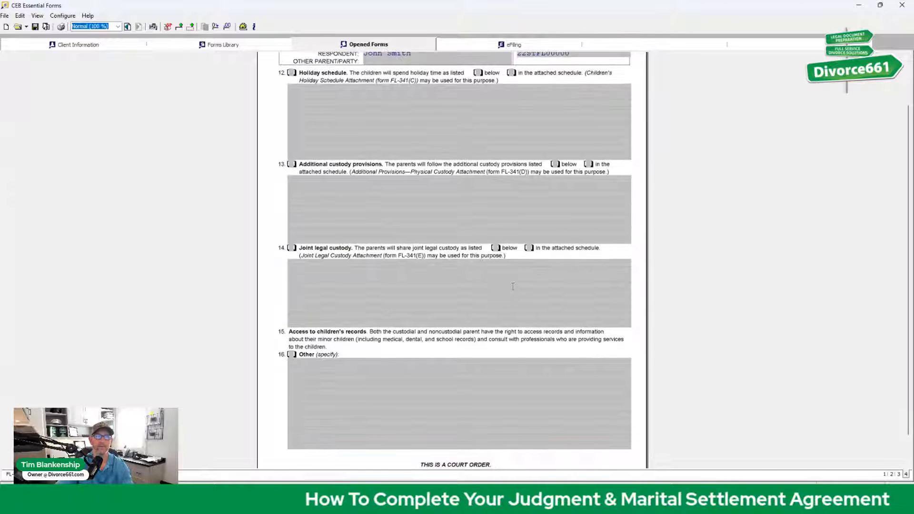
click(885, 475)
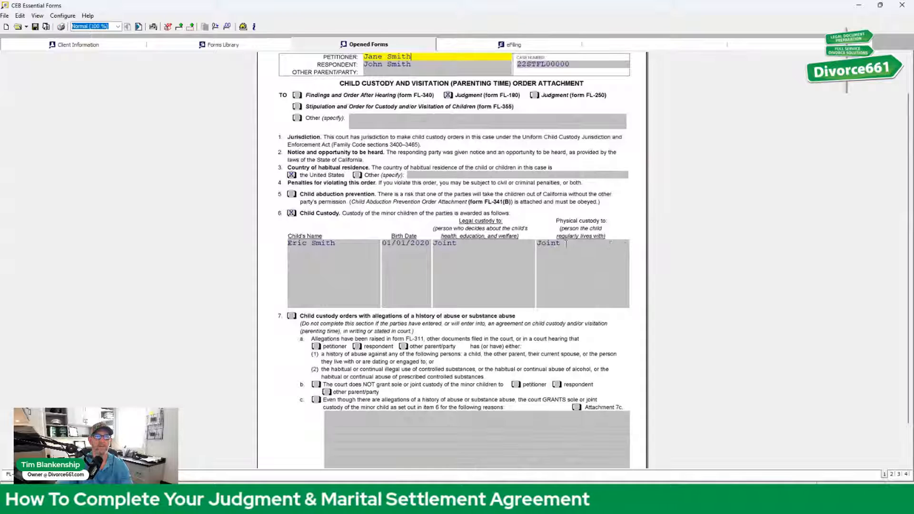
click(561, 244)
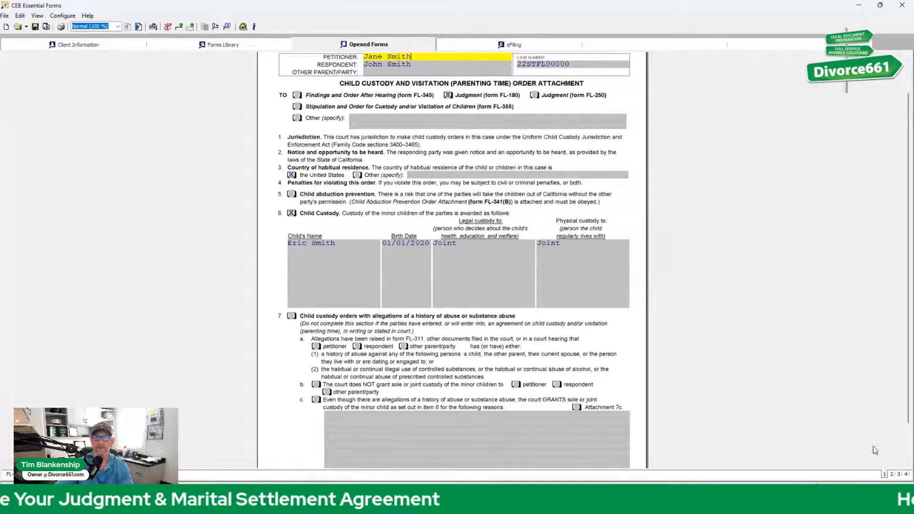
click(892, 474)
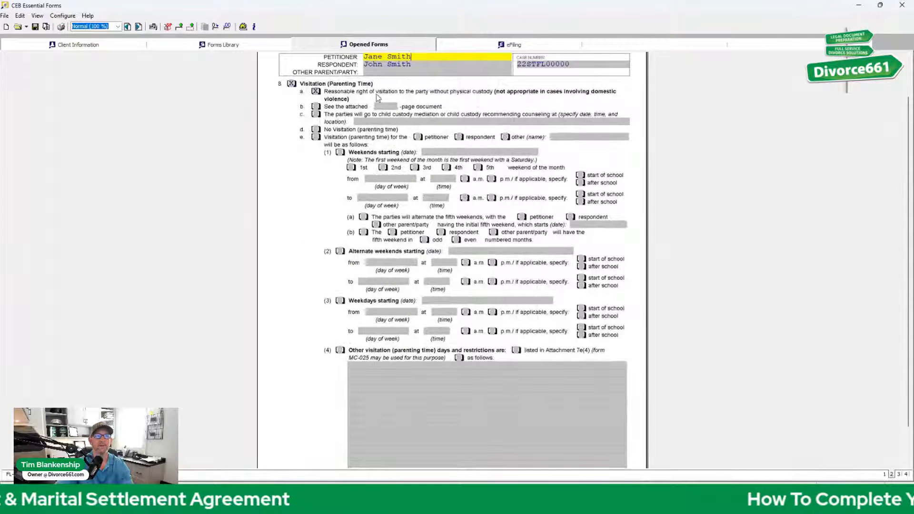
scroll(688, 292, down, 2)
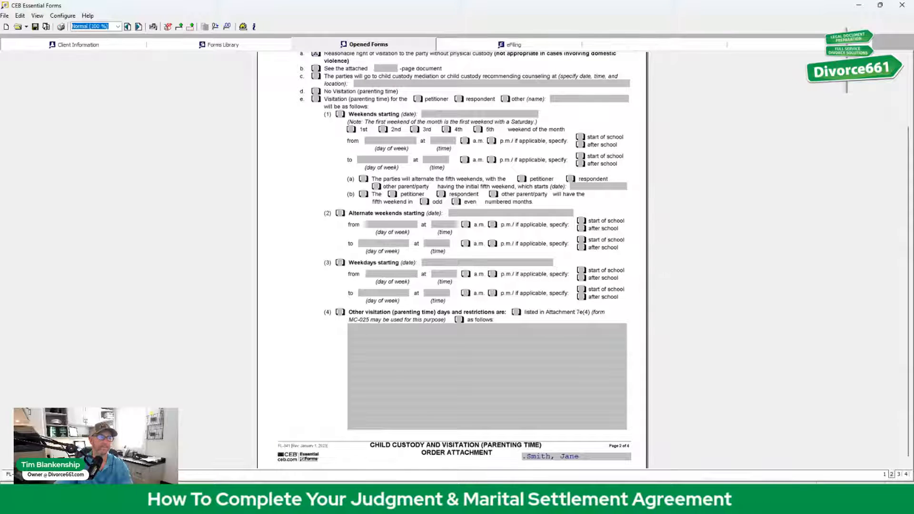
On form FL-342, mark it as an attachment to Judgment (form FL-180) and select item 1 for the attached computer calculation printout.
key(ctrl+Page_Down)
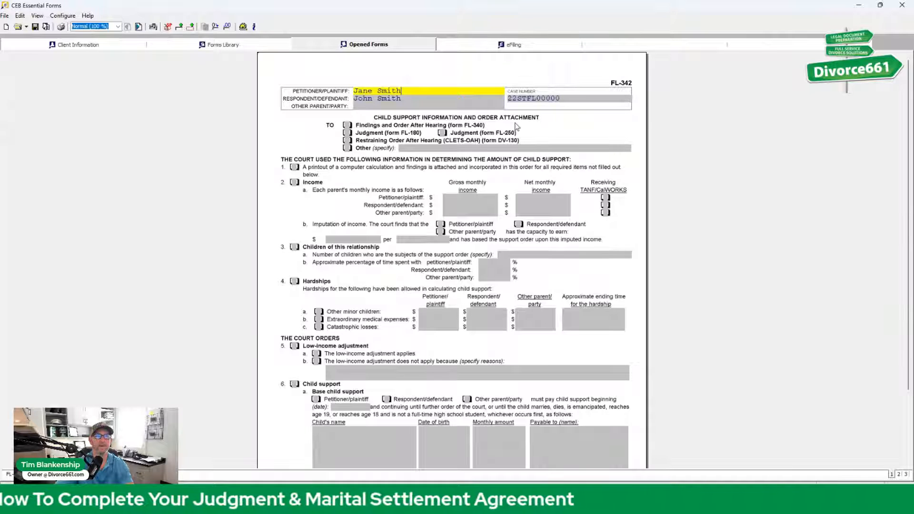
click(347, 133)
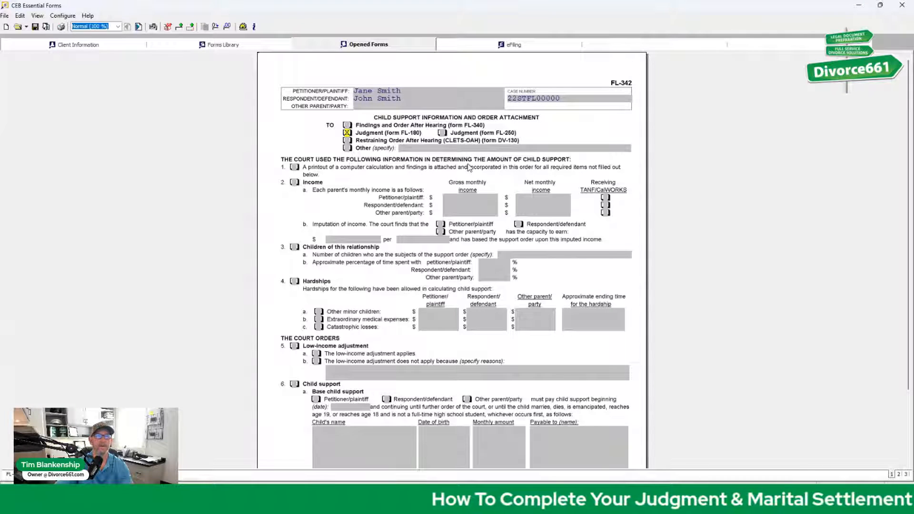
click(294, 168)
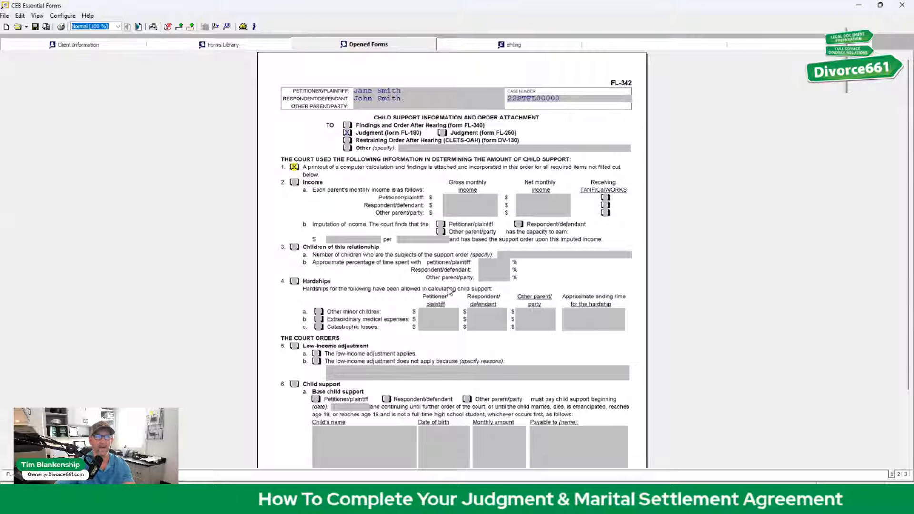
Mark item 6 Child support with the petitioner/plaintiff paying base child support beginning 01/01/23.
scroll(443, 293, down, 3)
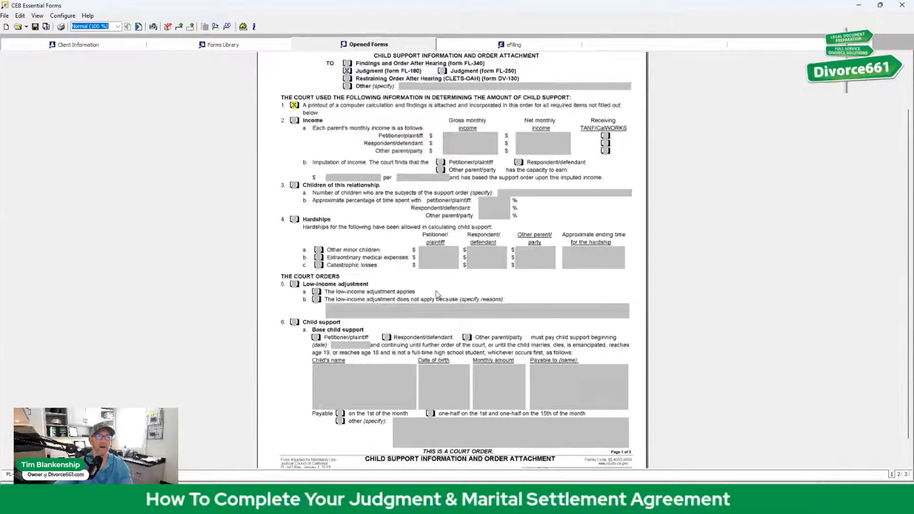
click(294, 322)
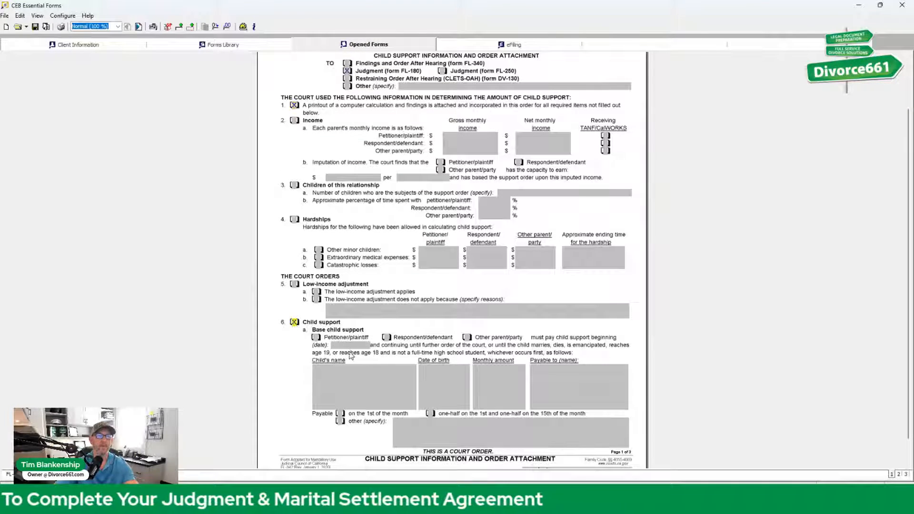
click(316, 338)
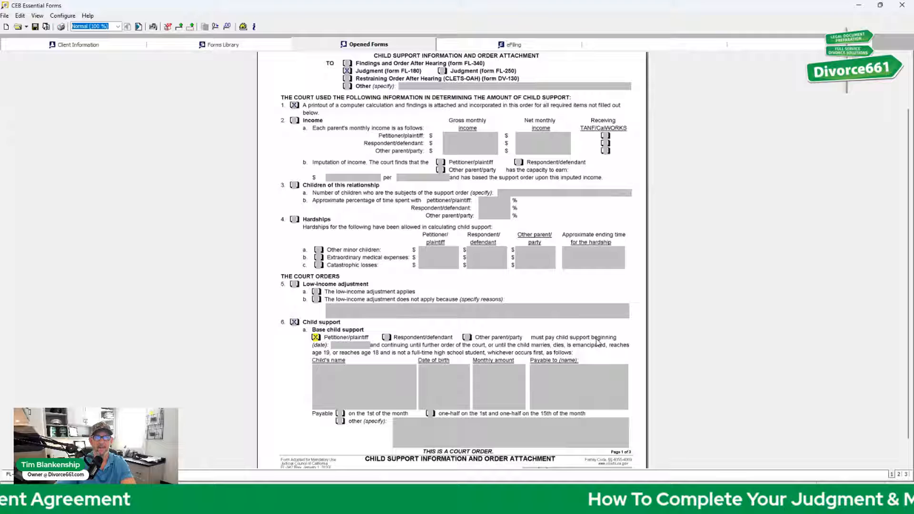
click(339, 344)
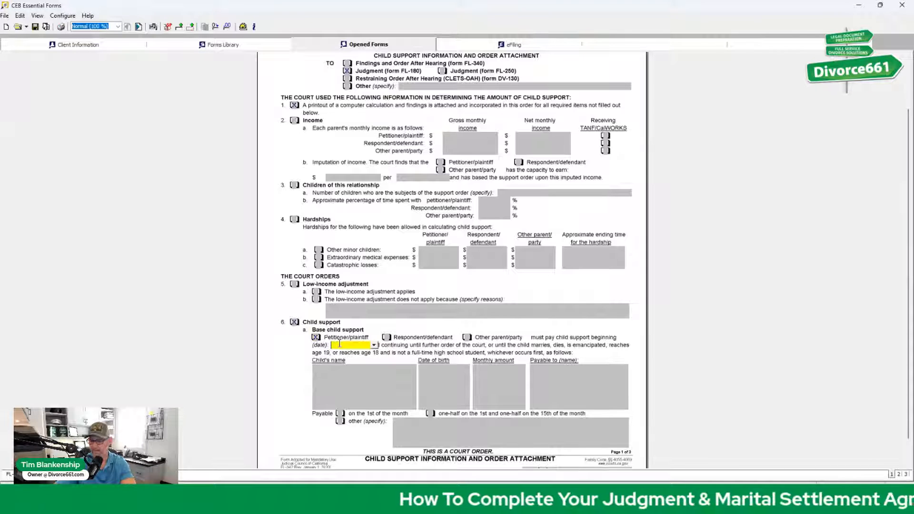
text(01/01/)
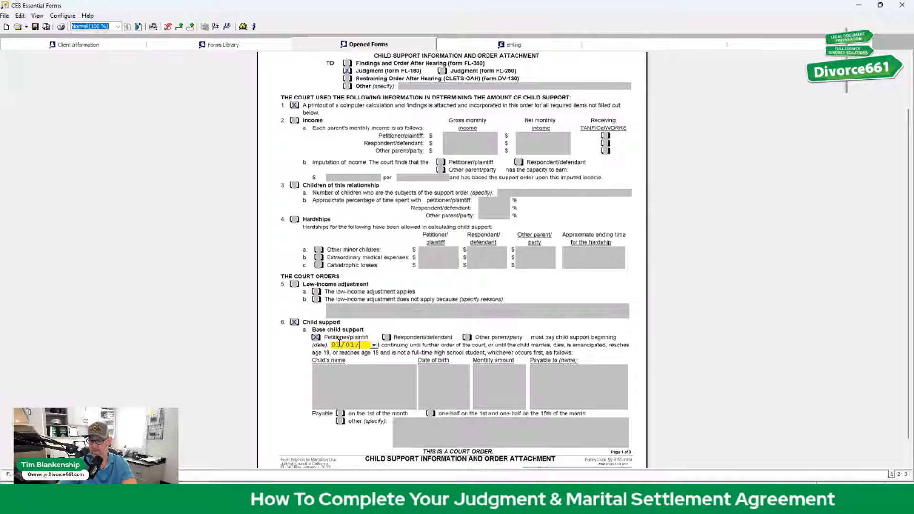
text(0)
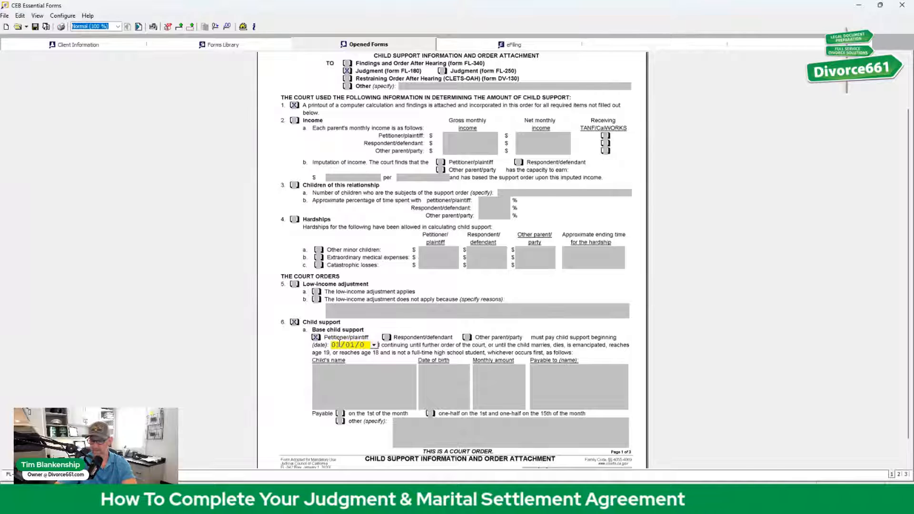
key(BackSpace)
text(23)
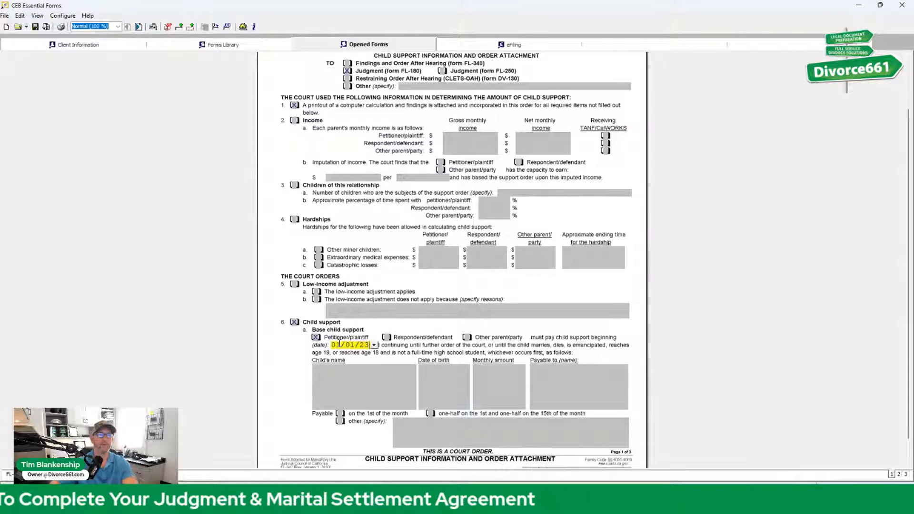
Go through the item 6a child's name, date of birth, monthly amount and payable-to fields and the payment timing options.
click(323, 369)
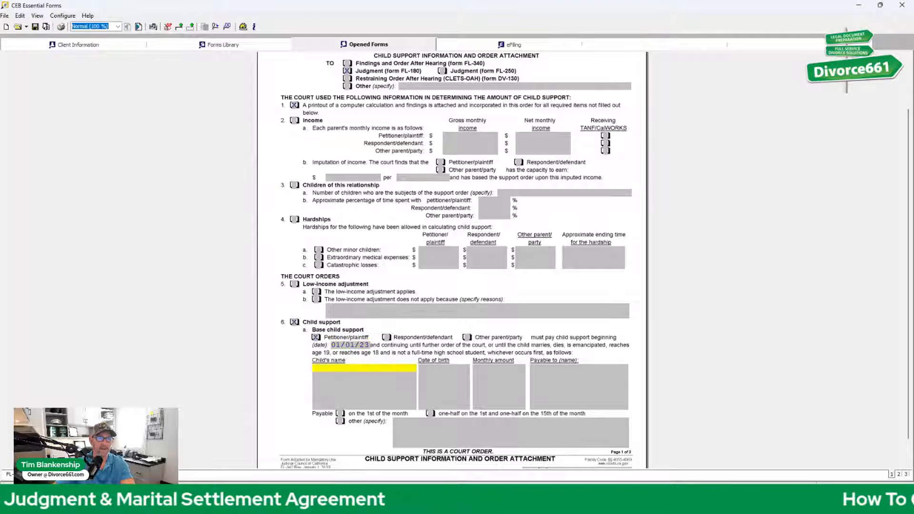
key(Tab)
key(Tab)
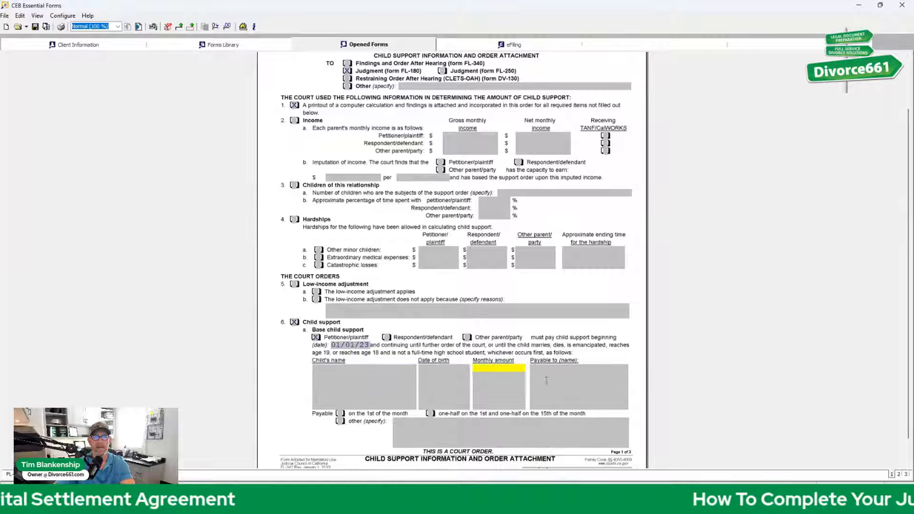
key(Tab)
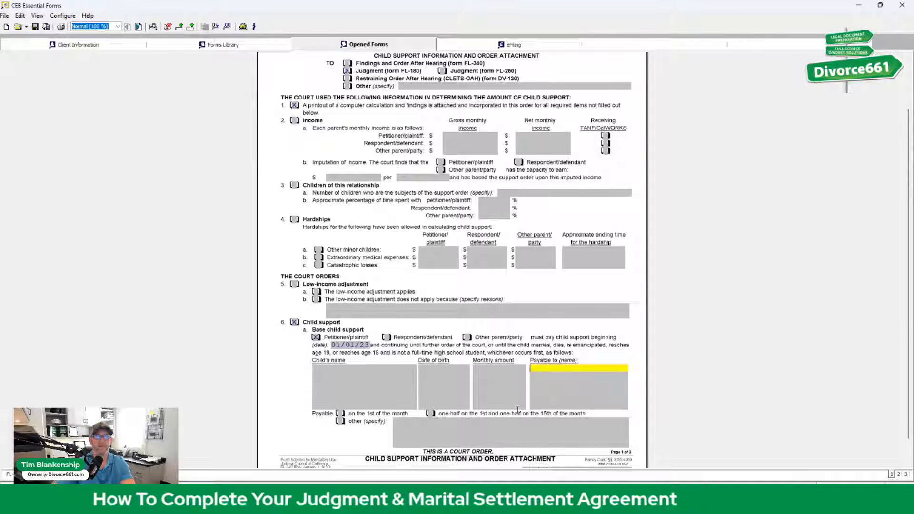
scroll(517, 409, down, 1)
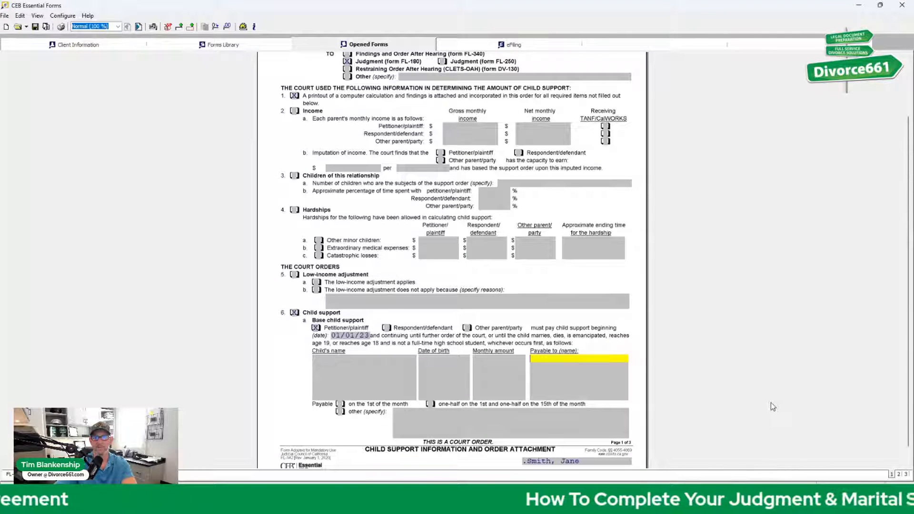
On page 2, mark mandatory additional child support, selecting petitioner and respondent for both child-care costs and uninsured health-care costs.
click(899, 475)
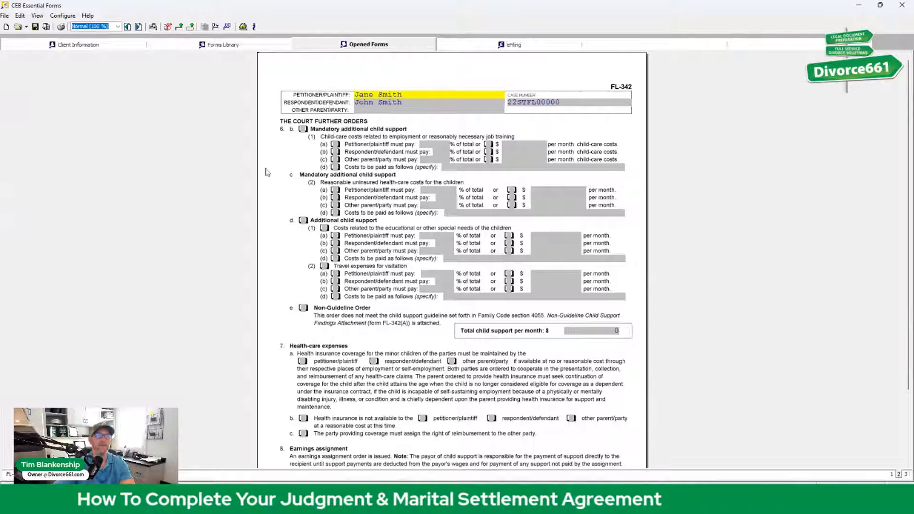
click(304, 129)
click(335, 145)
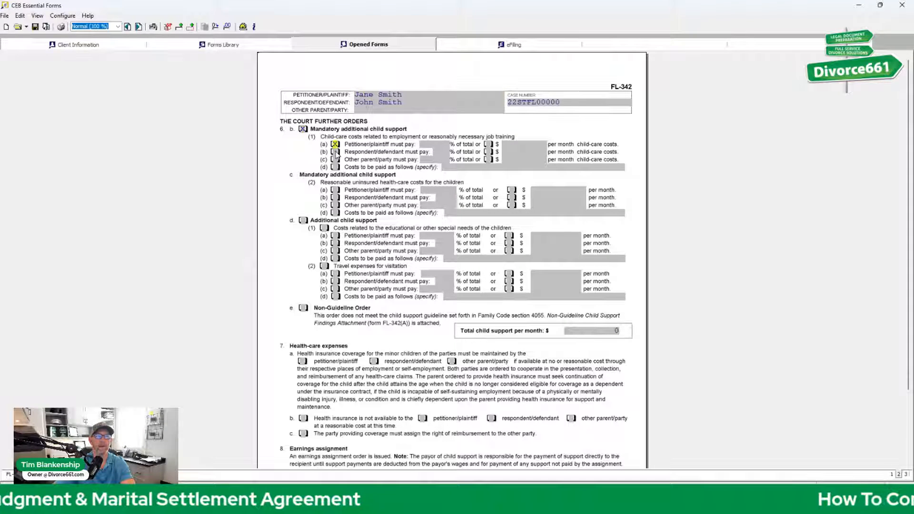
click(335, 152)
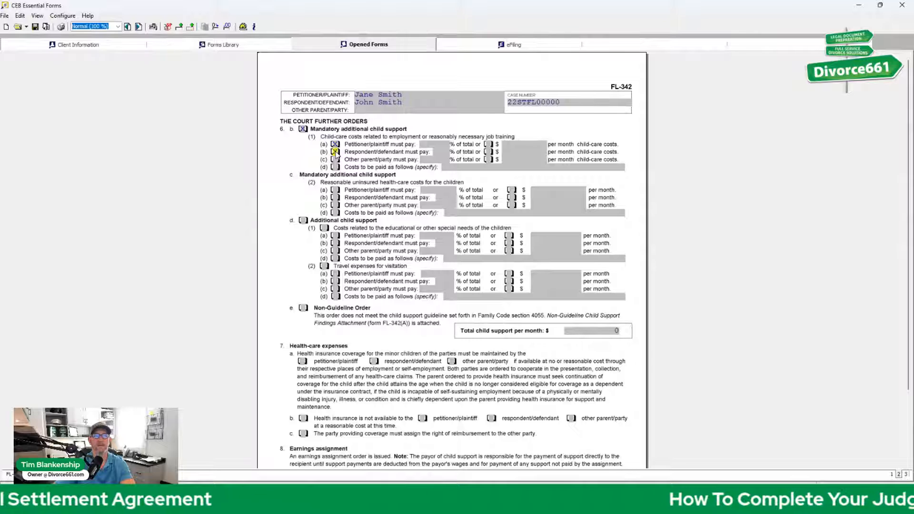
click(335, 190)
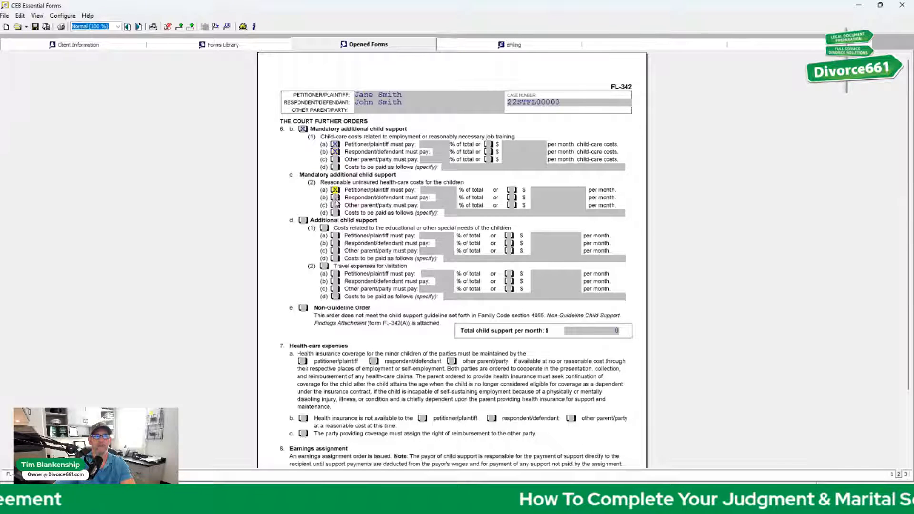
click(336, 198)
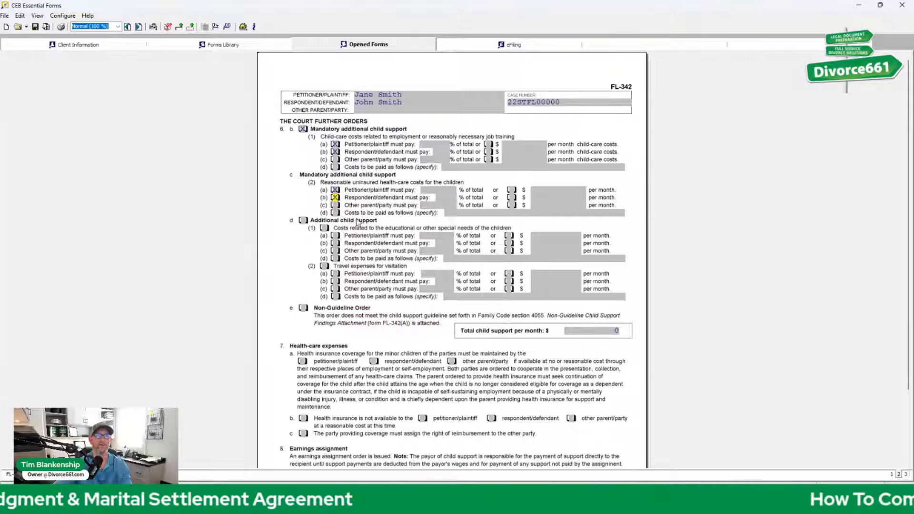
Set the petitioner's and respondent's shares to 50% each for child-care costs and for uninsured health-care costs.
click(445, 144)
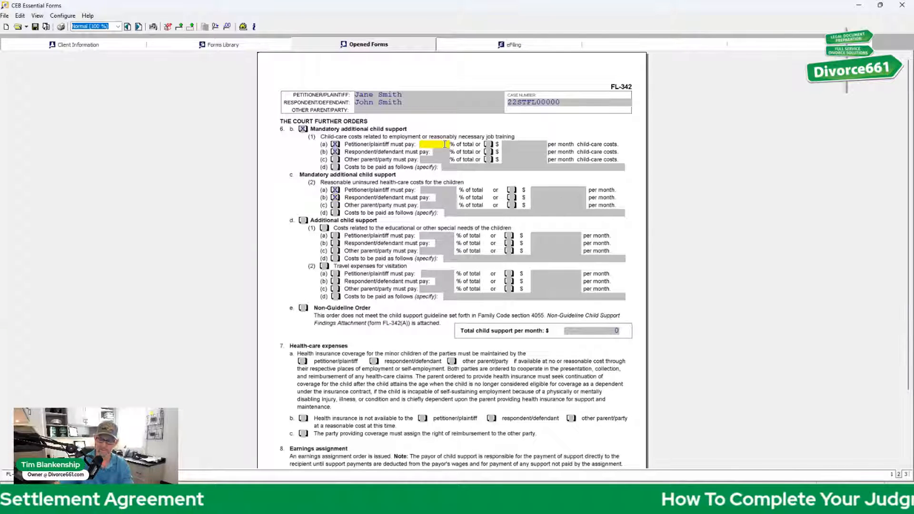
text(50)
click(446, 152)
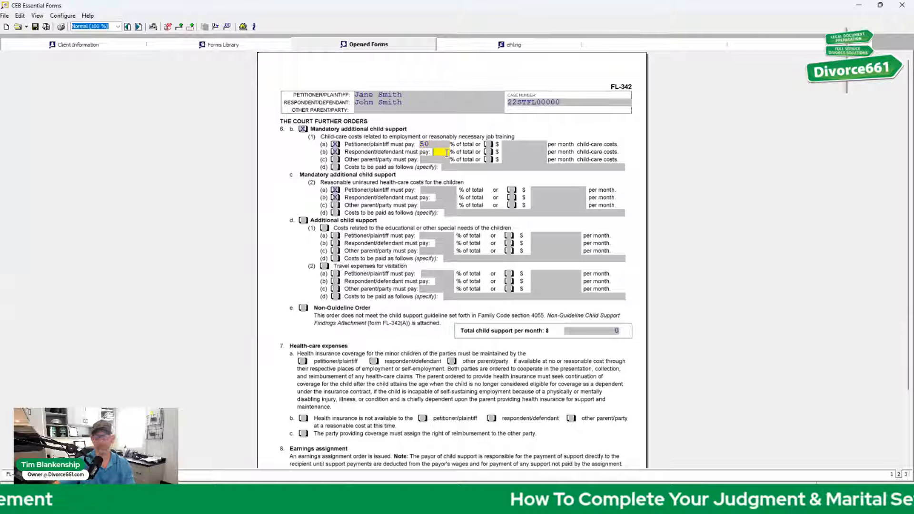
text(50)
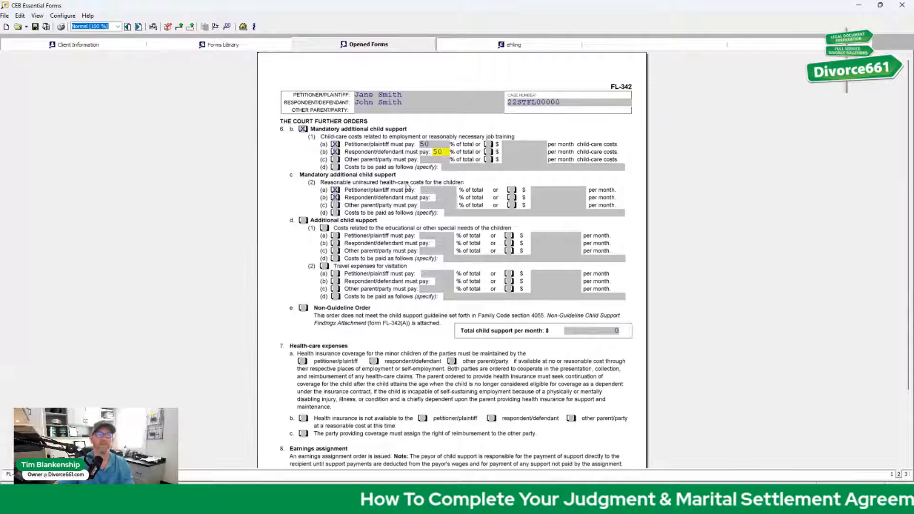
click(436, 189)
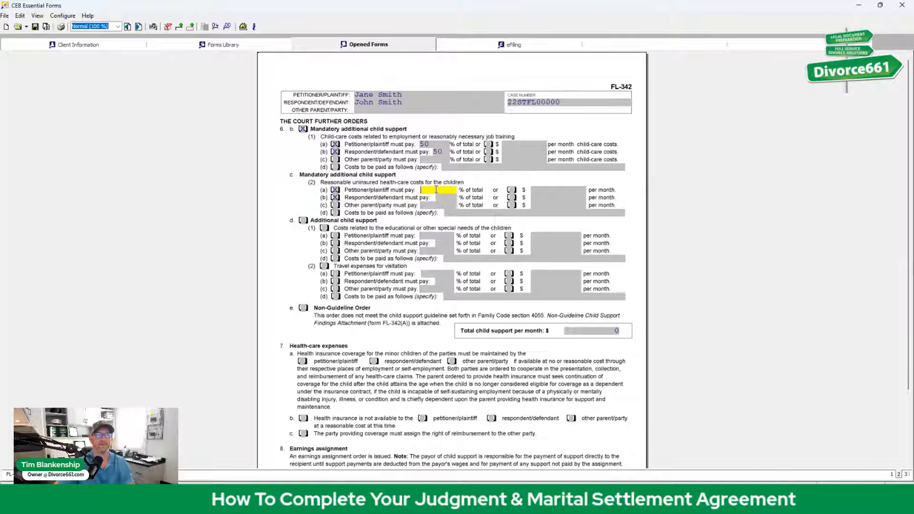
text(50)
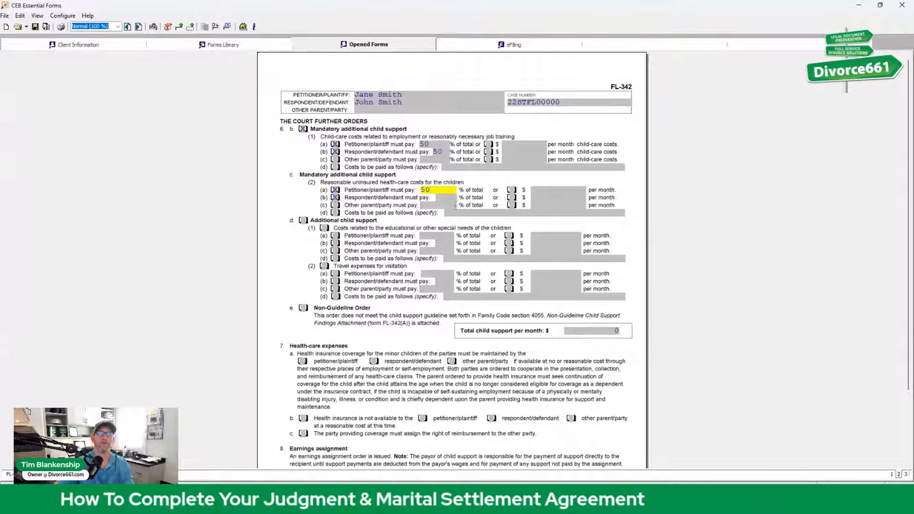
click(453, 197)
text(50)
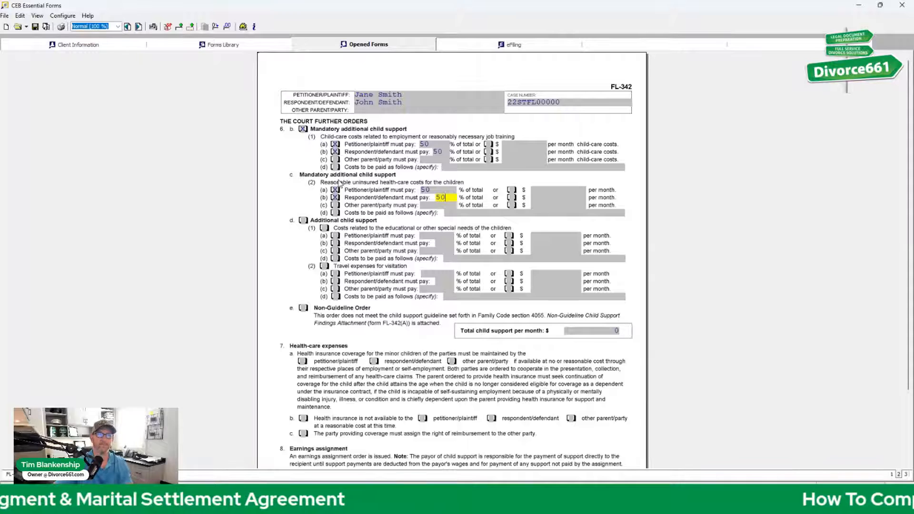
In item 7a, mark both petitioner/plaintiff and respondent/defendant to maintain the children's health insurance coverage.
scroll(340, 184, down, 1)
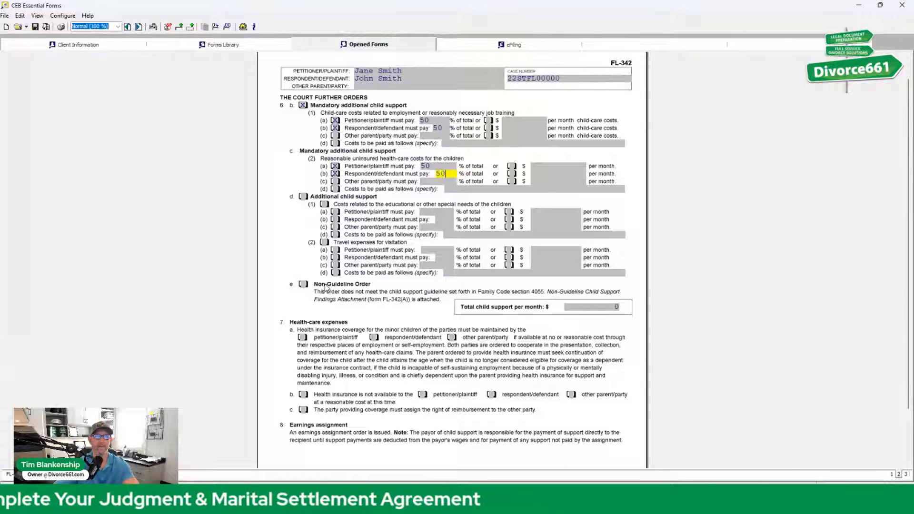
scroll(314, 324, down, 1)
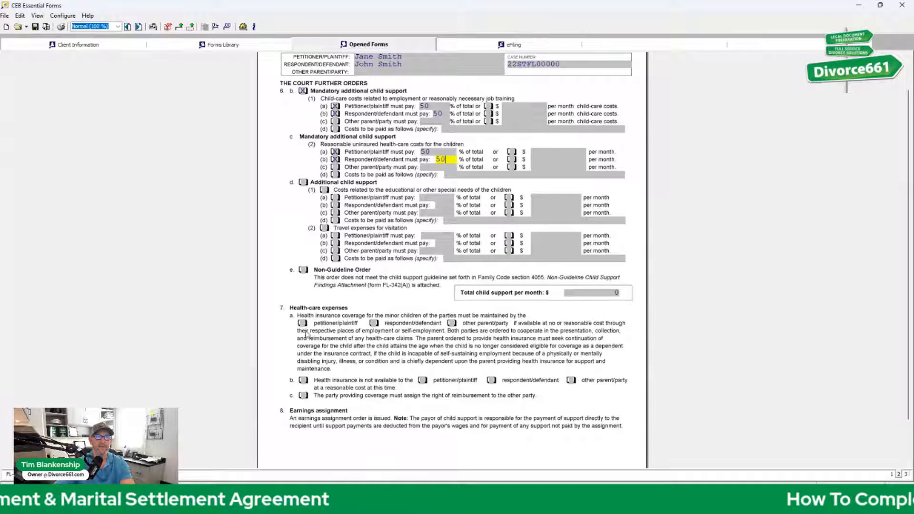
click(303, 323)
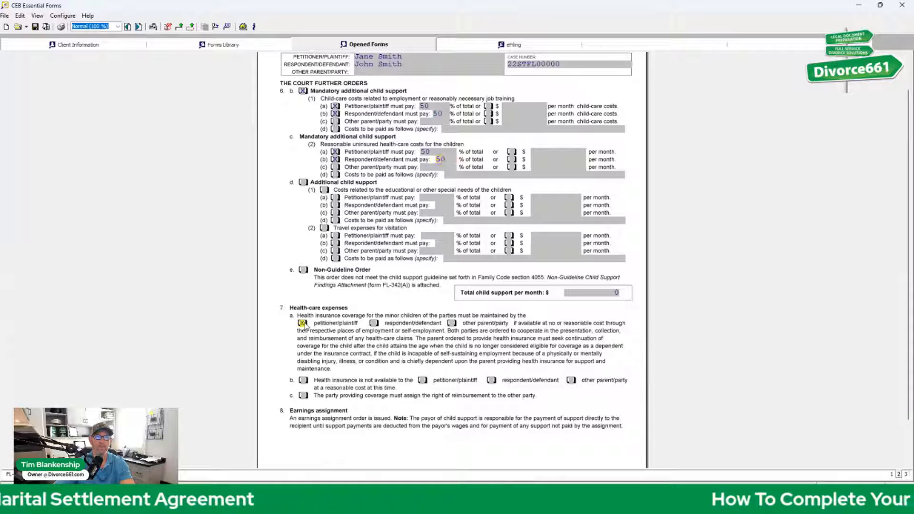
click(374, 324)
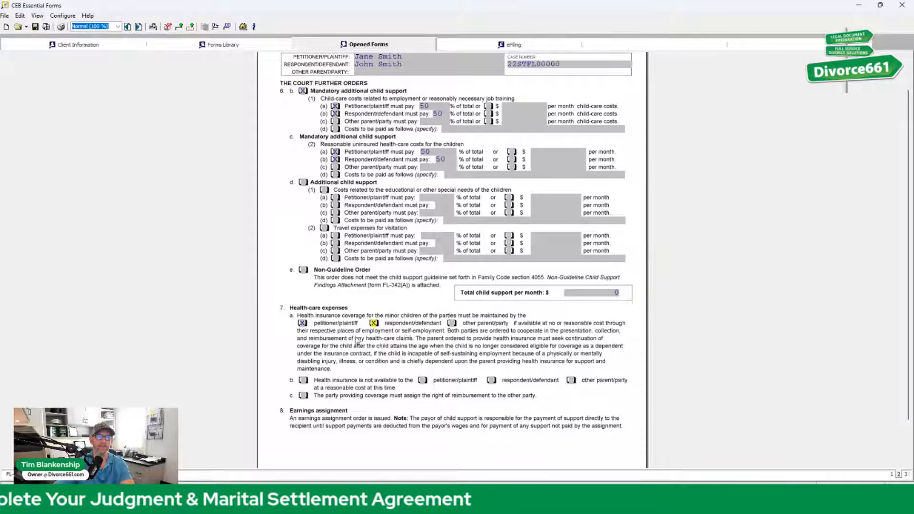
Clear respondent/defendant in item 7a of FL-342 and place the cursor in the item 11 Other orders field on page 3.
click(373, 324)
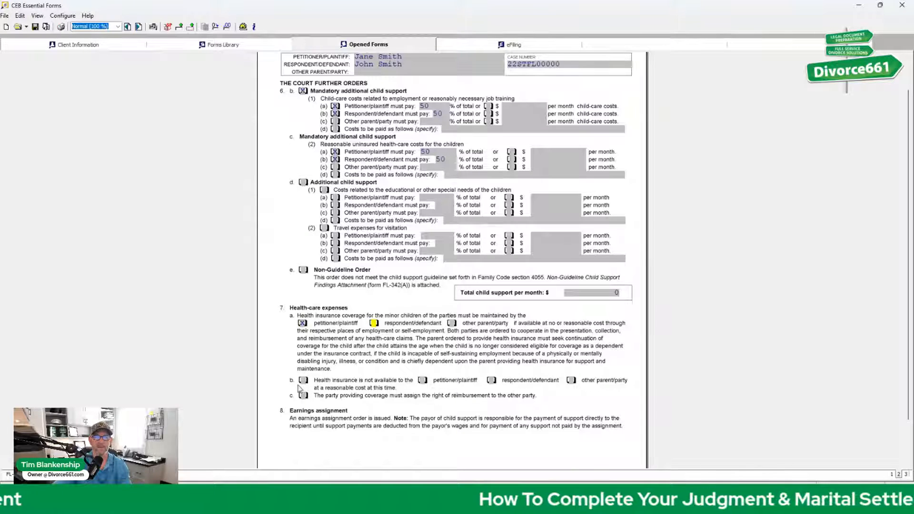
click(906, 475)
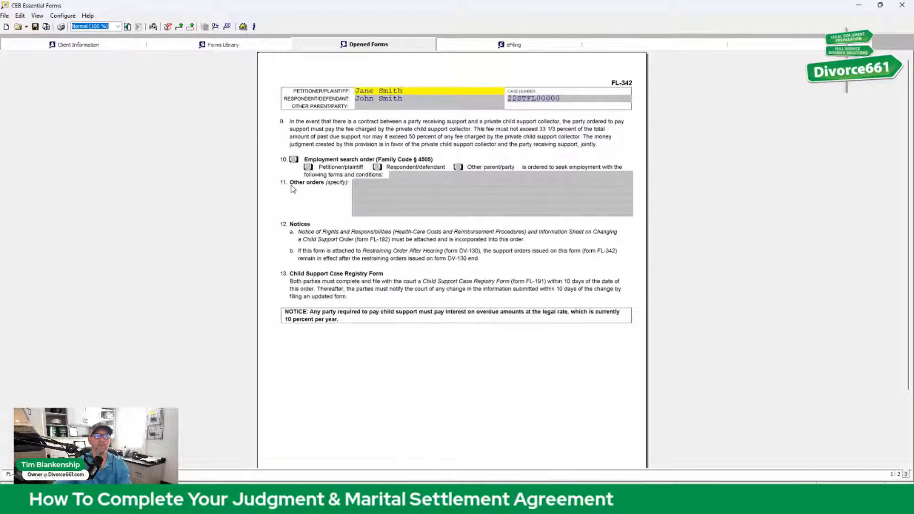
click(363, 184)
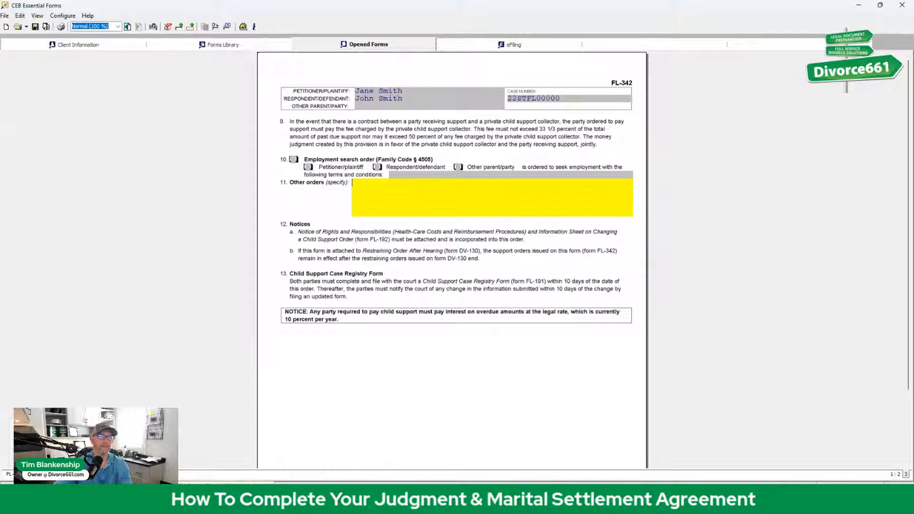
Open the FL-343 spousal support attachment and mark Judgment (form FL-180) and The Parties Stipulate (Agree).
key(Tab)
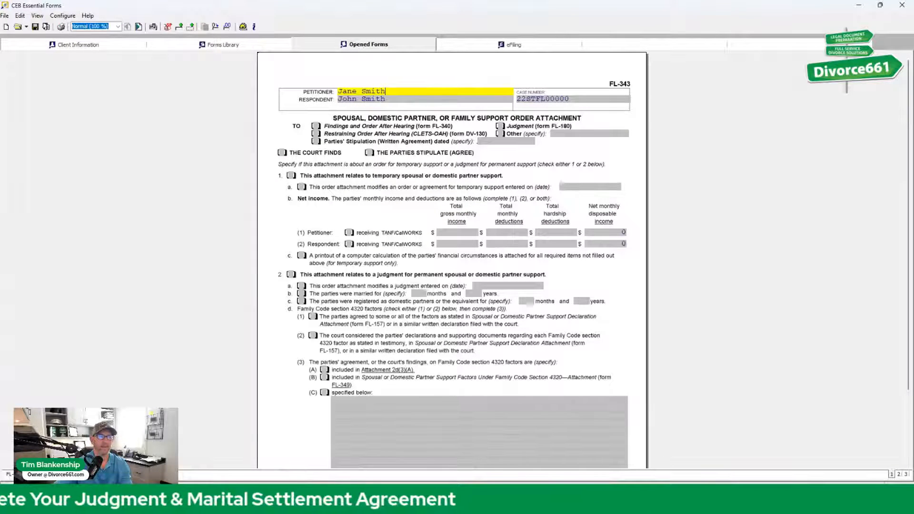
click(71, 474)
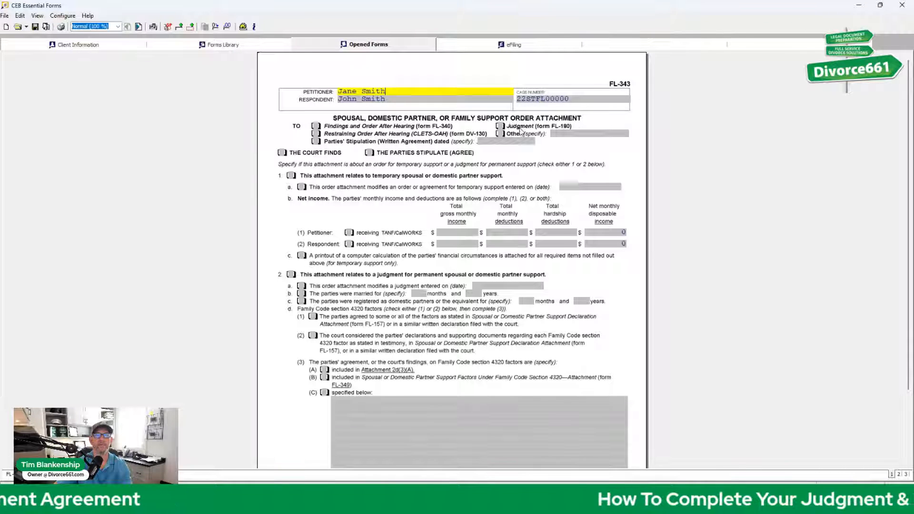
click(500, 126)
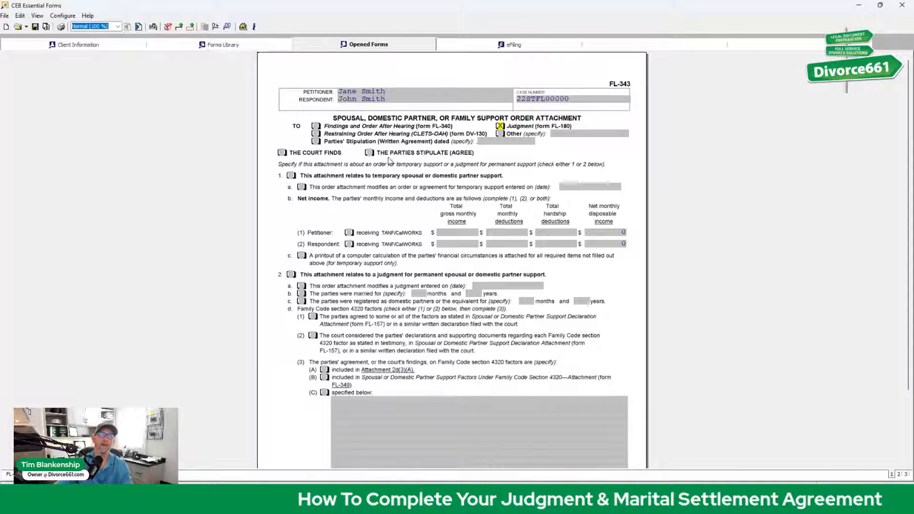
scroll(385, 151, down, 1)
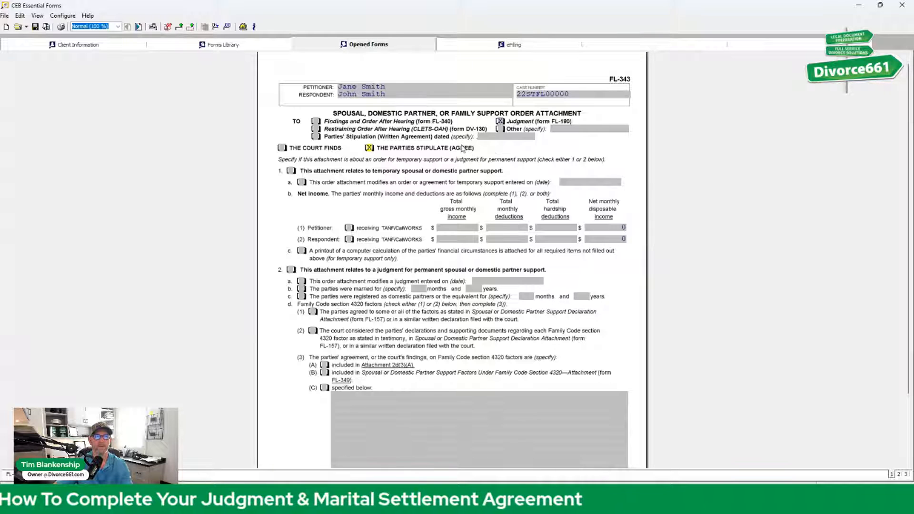
On page 2, mark item 3a to reserve the issue of support for both petitioner and respondent.
scroll(779, 408, down, 3)
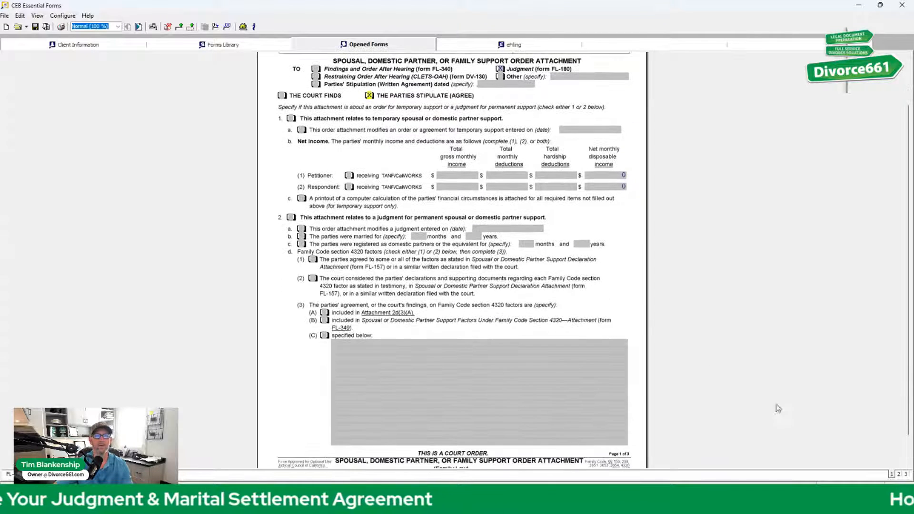
scroll(779, 408, down, 3)
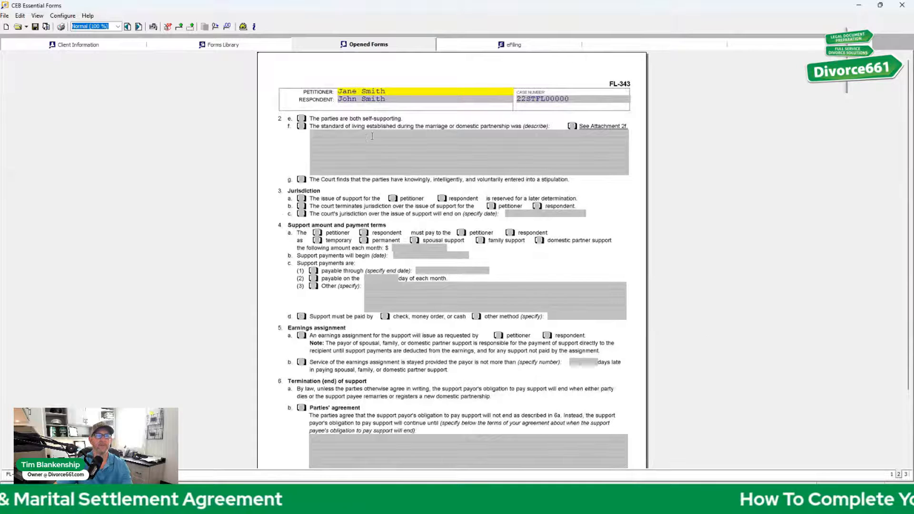
click(302, 198)
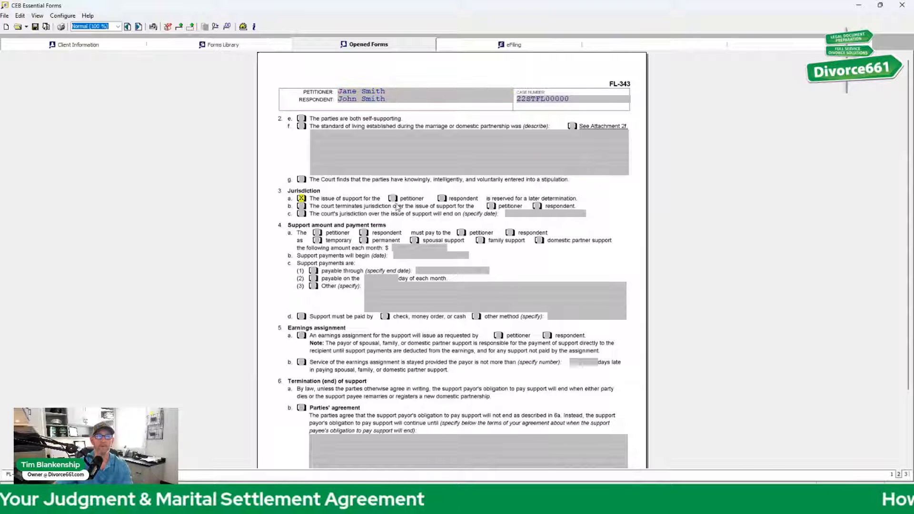
click(393, 199)
click(442, 199)
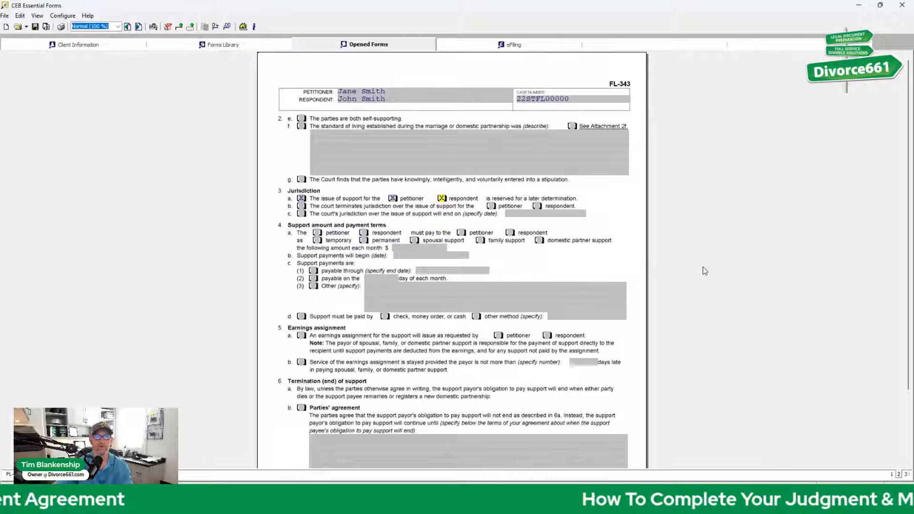
Look over page 3 of FL-343 and clear the item 3a support reservation for petitioner and respondent on page 2.
click(907, 474)
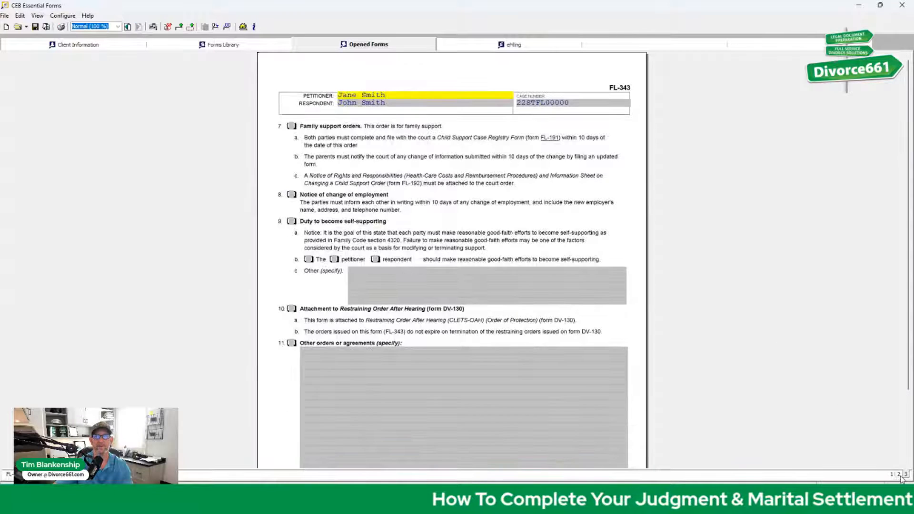
click(899, 476)
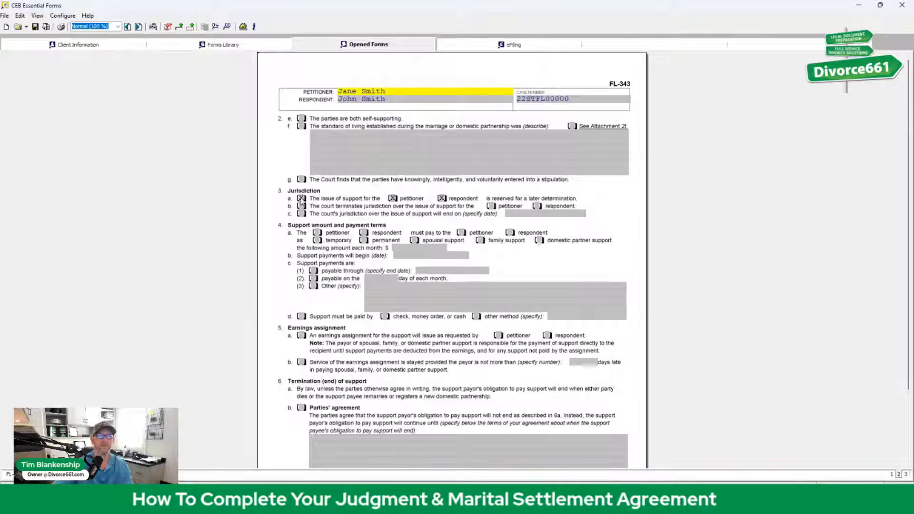
click(301, 198)
click(392, 198)
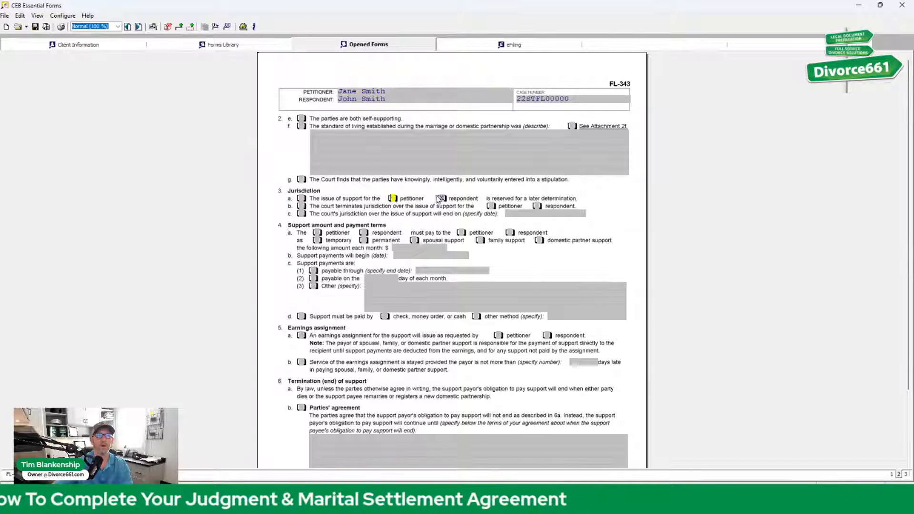
click(442, 198)
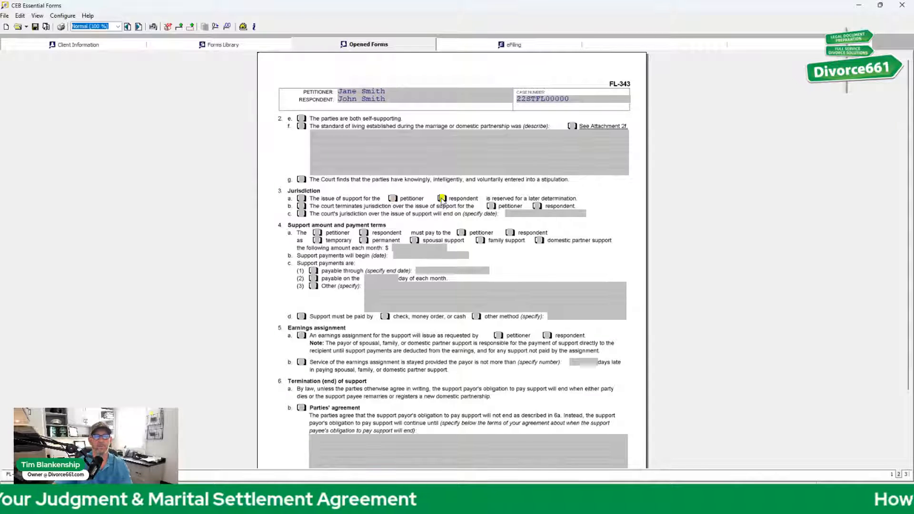
Mark item 3b to terminate the court's jurisdiction over support for both petitioner and respondent.
click(301, 206)
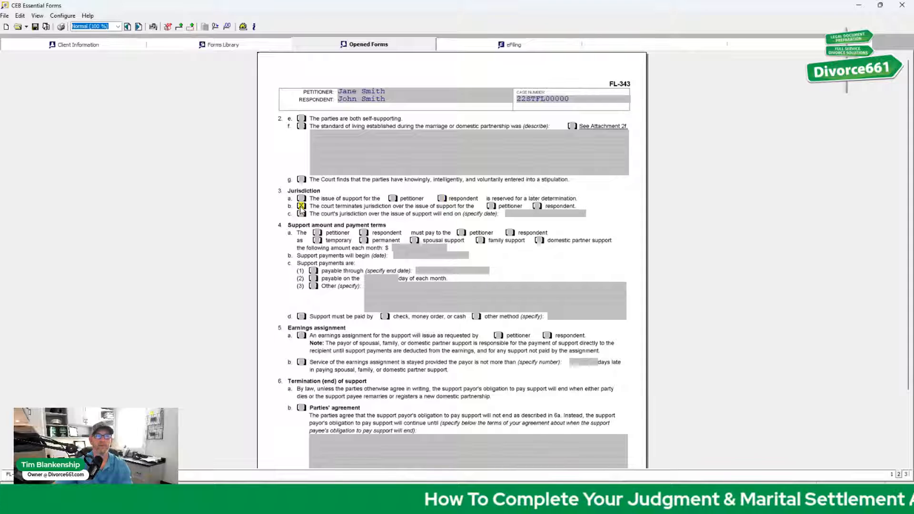
click(491, 206)
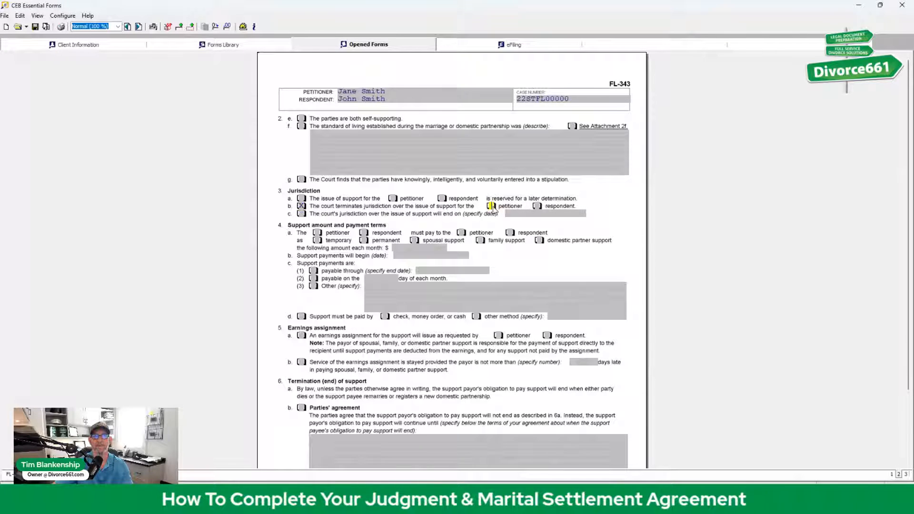
click(538, 207)
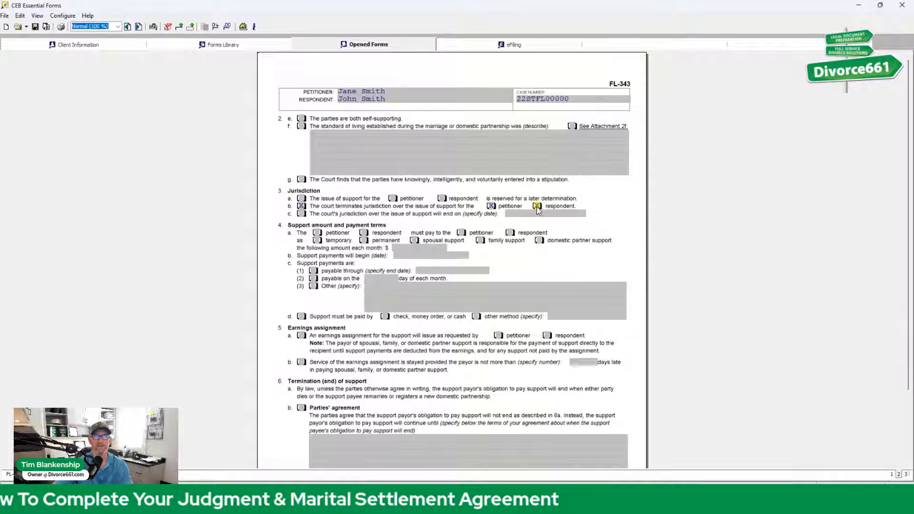
Clear the item 3b termination of jurisdiction for petitioner and respondent.
click(302, 207)
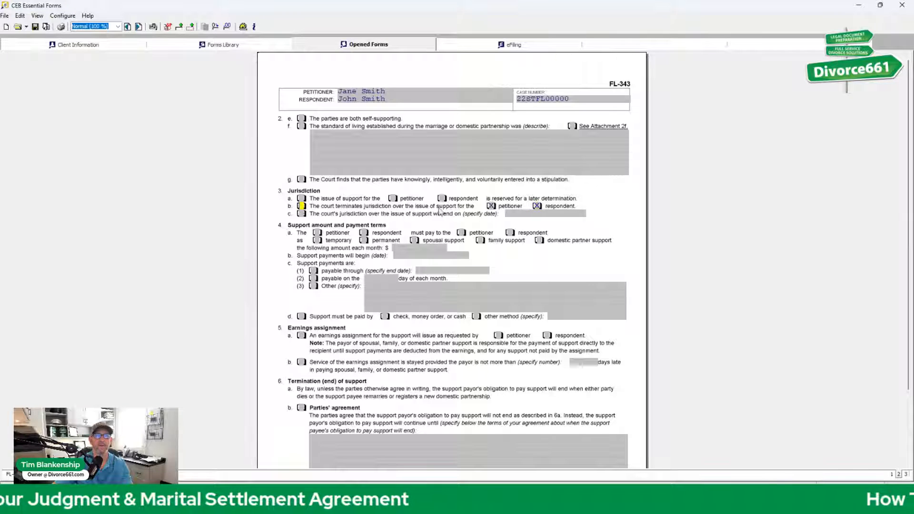
click(491, 206)
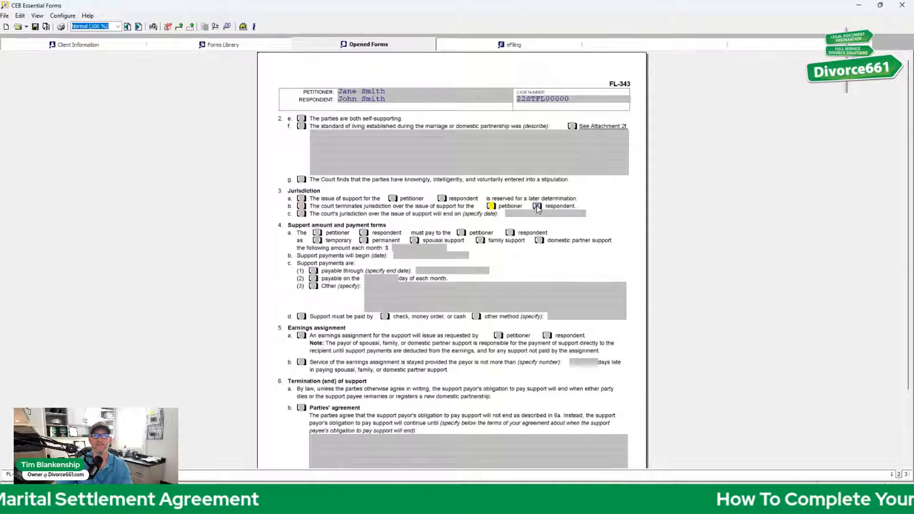
click(537, 206)
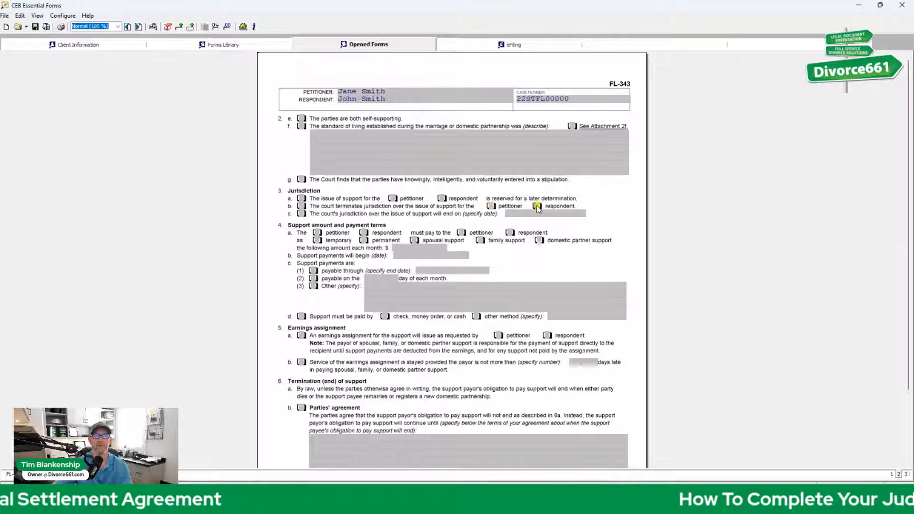
In item 4a, order the petitioner to pay the respondent temporary spousal support of $1000 each month.
click(317, 233)
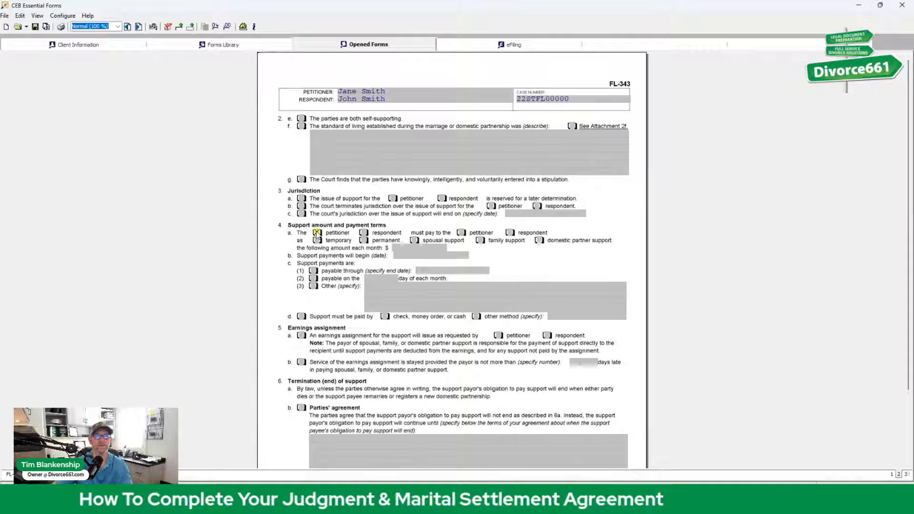
click(510, 233)
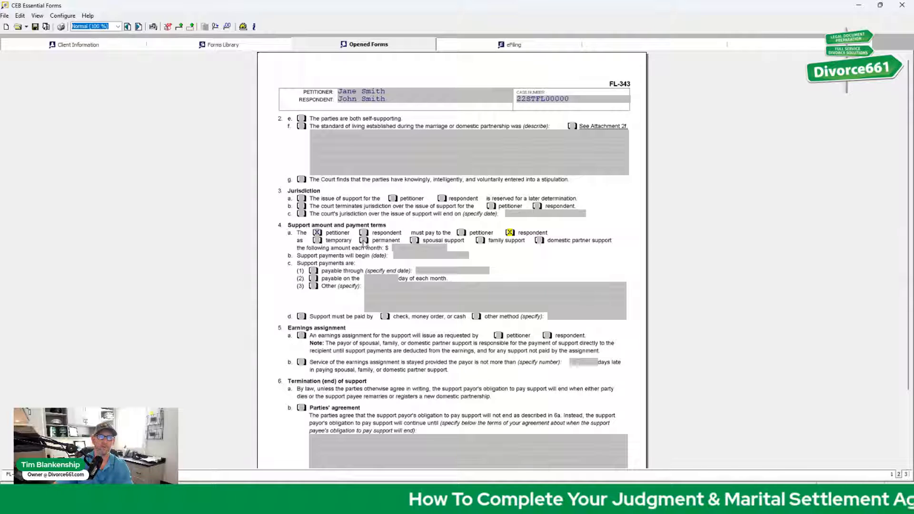
click(413, 241)
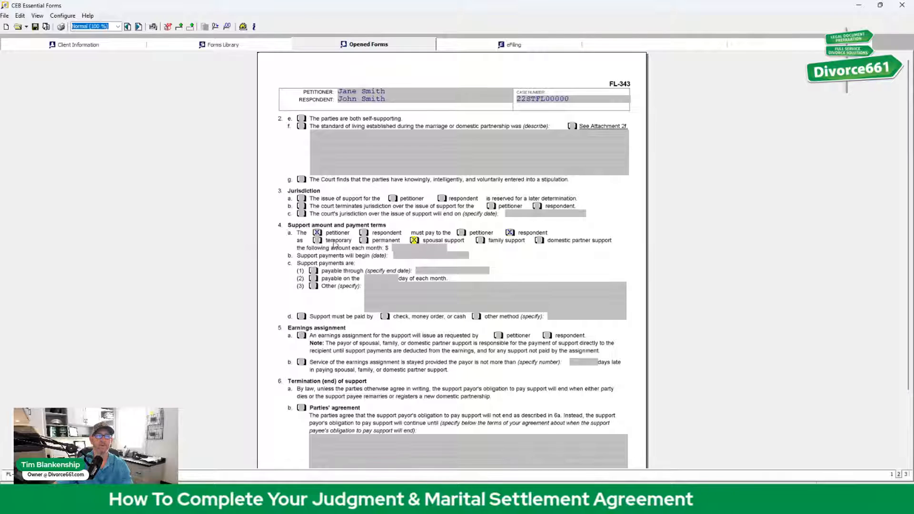
click(318, 241)
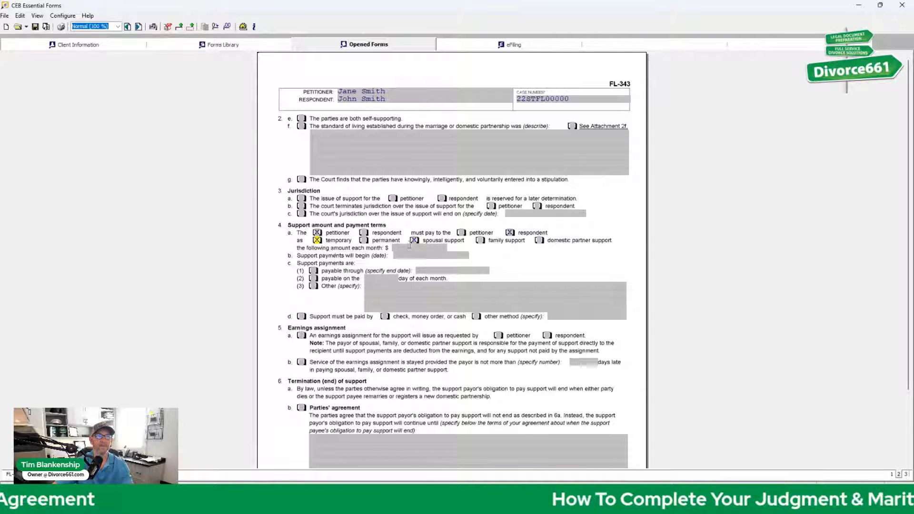
click(415, 248)
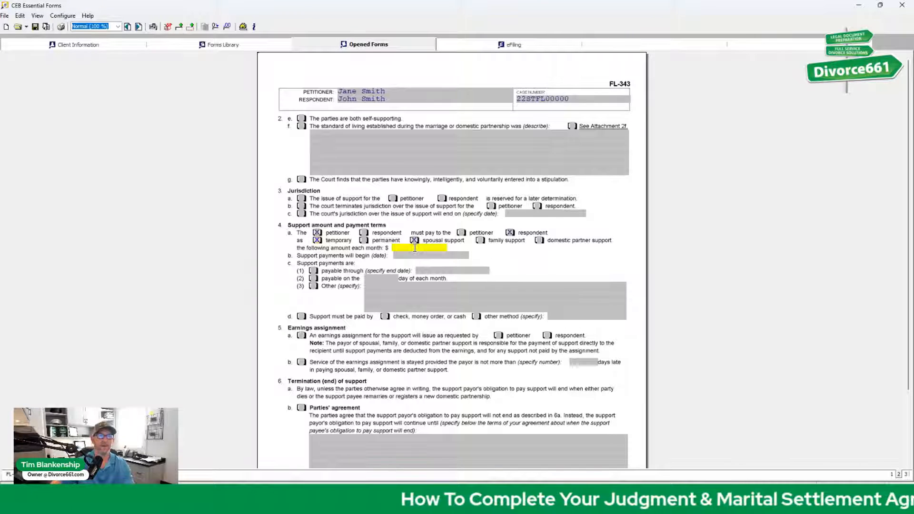
text(1000)
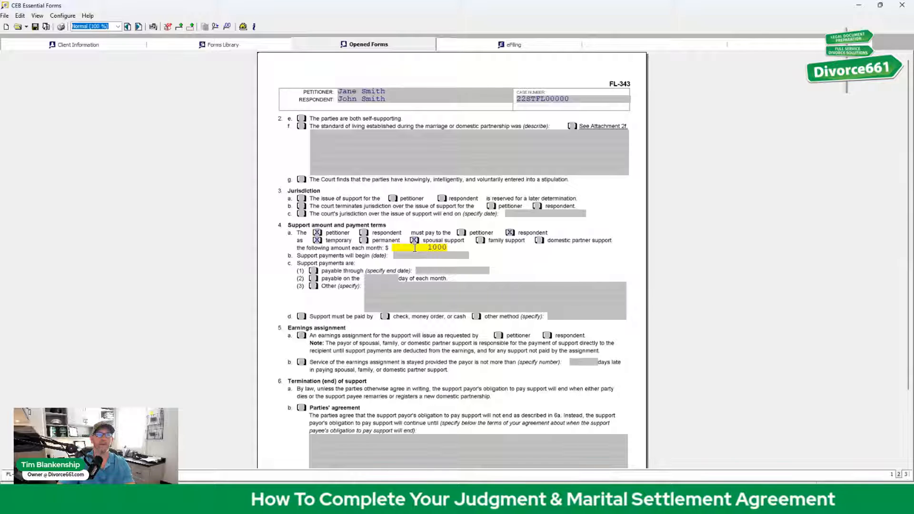
Set support payments to begin 01/01/2021 in item 4b and mark them payable through 01/01/2022 in item 4c(1).
click(416, 255)
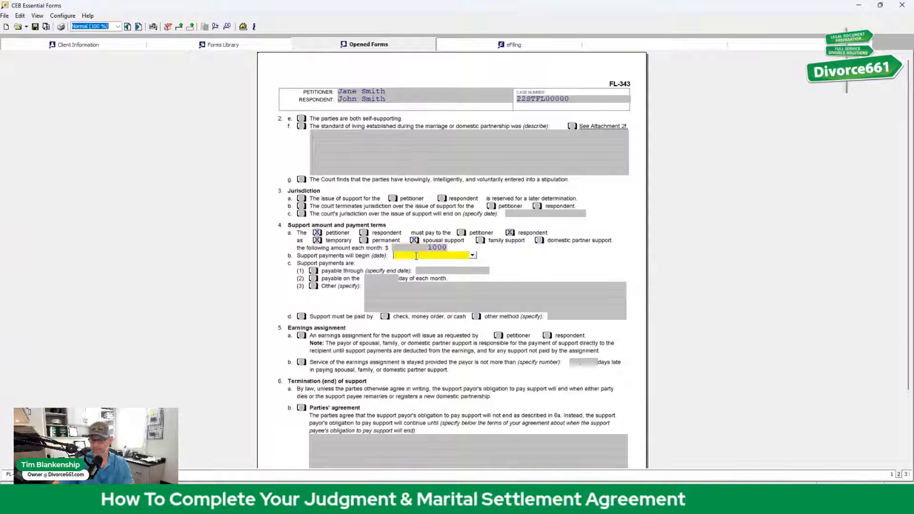
text(01/01)
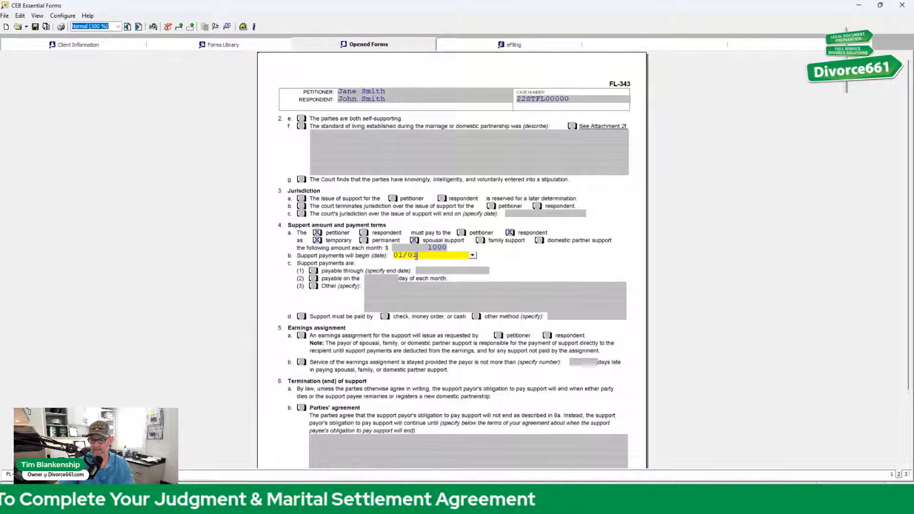
text(/2021)
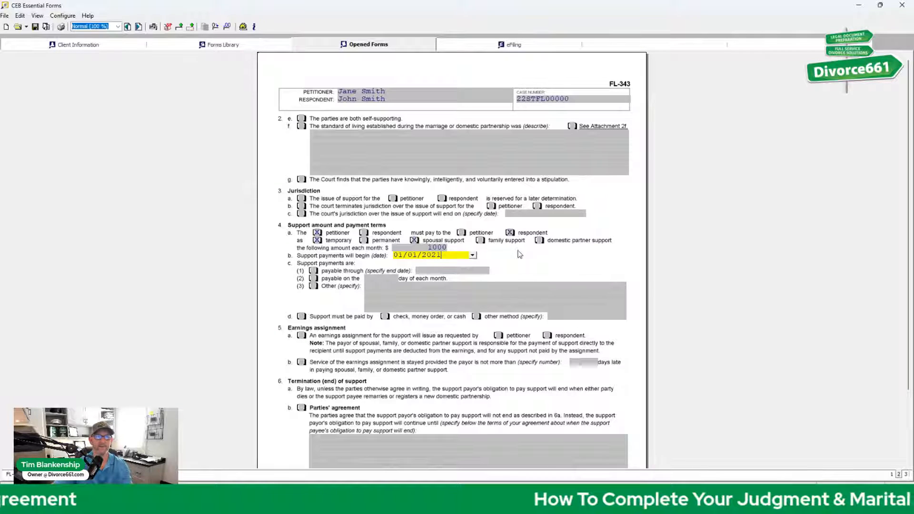
click(313, 271)
click(427, 270)
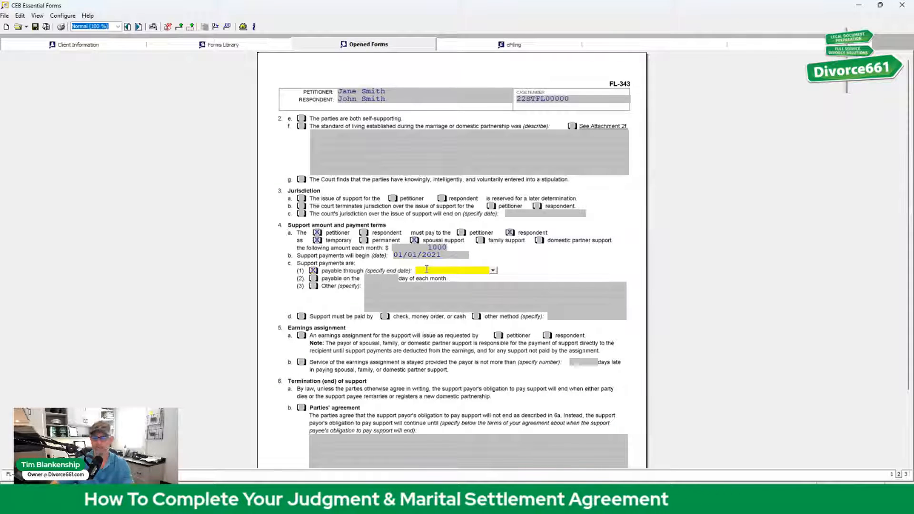
text(01)
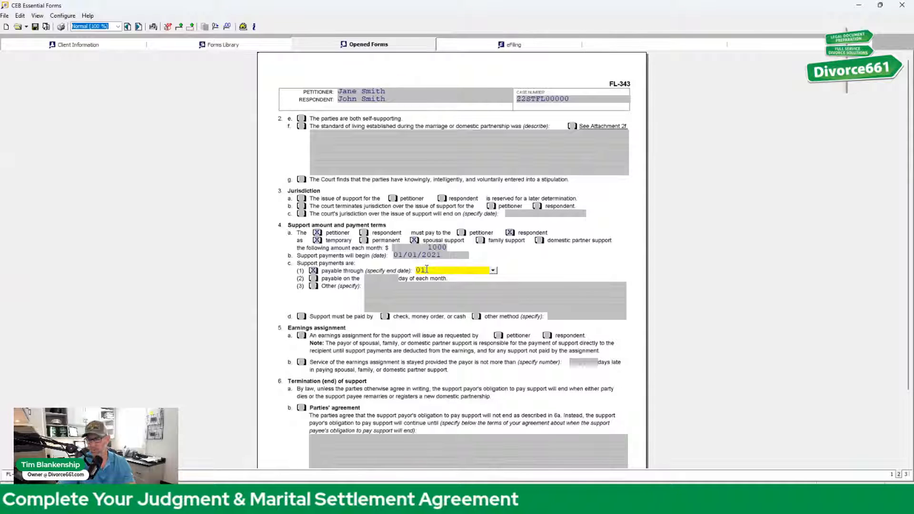
text(/01/)
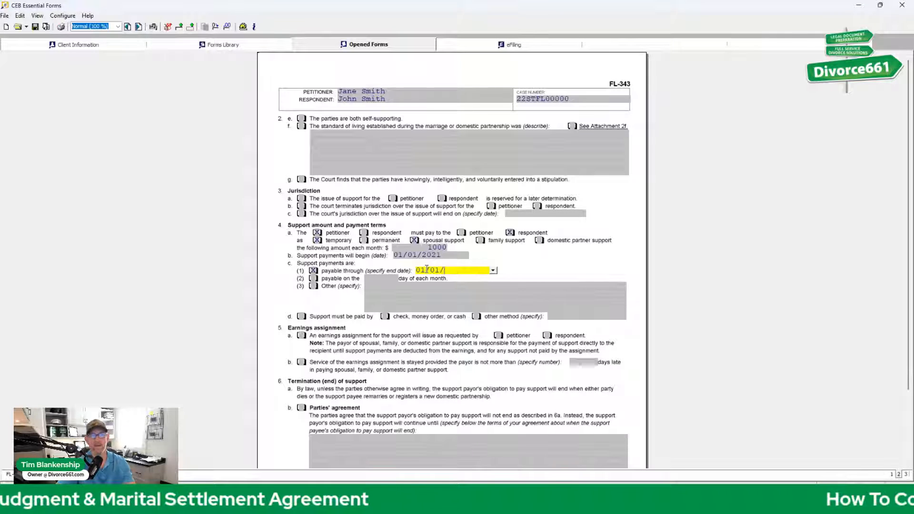
text(2022)
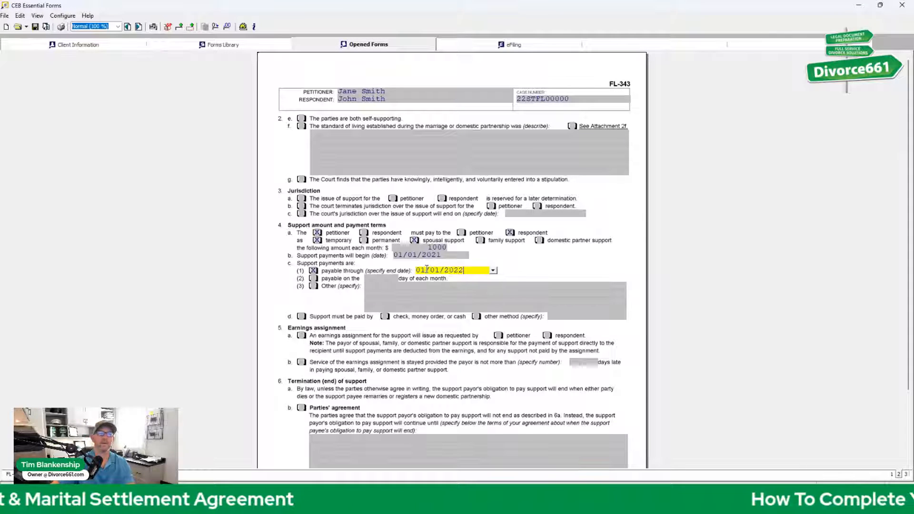
Mark item 4c(2) and make support payable on day 1 of each month.
click(315, 278)
click(382, 281)
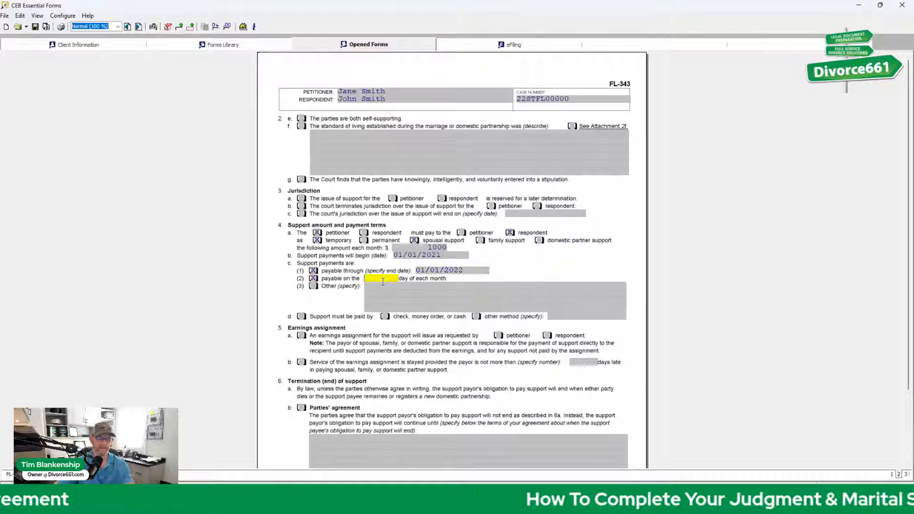
text(1)
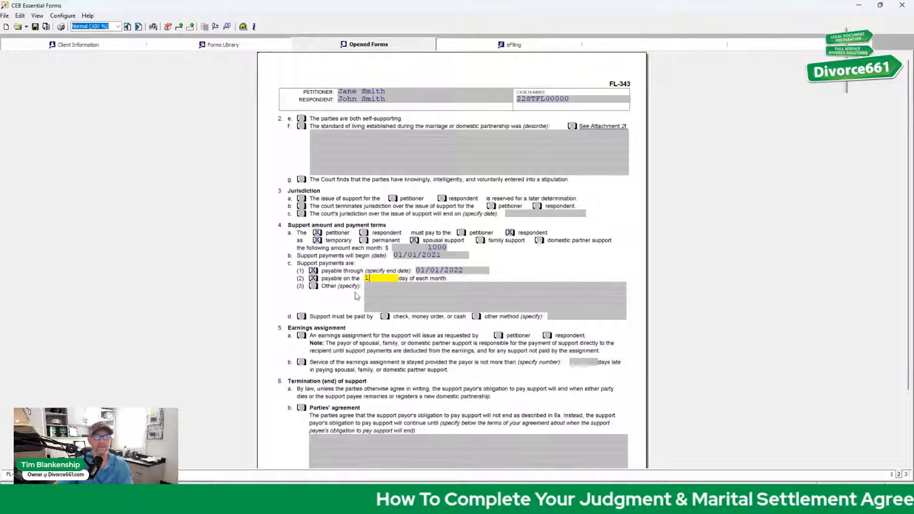
Mark Other in item 4c(3) and specify "half on the 1st 1/2 on the 15h".
click(314, 286)
click(376, 287)
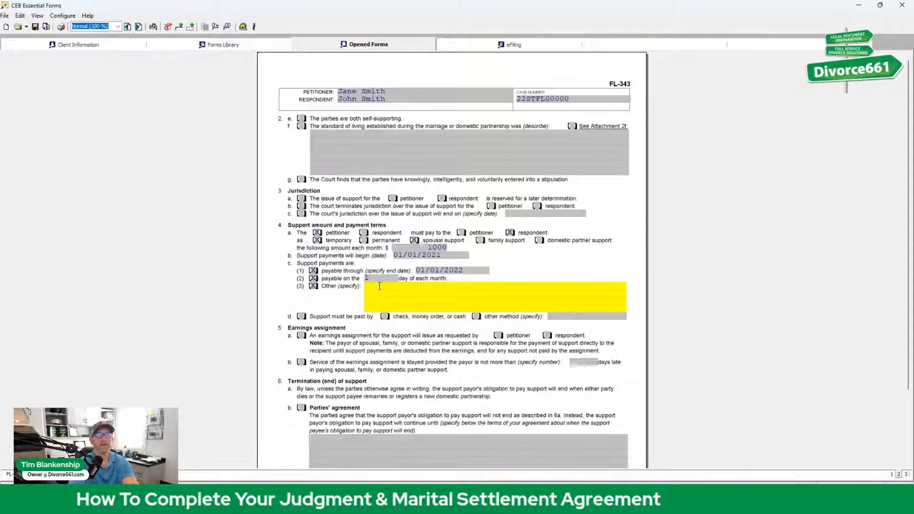
text(h)
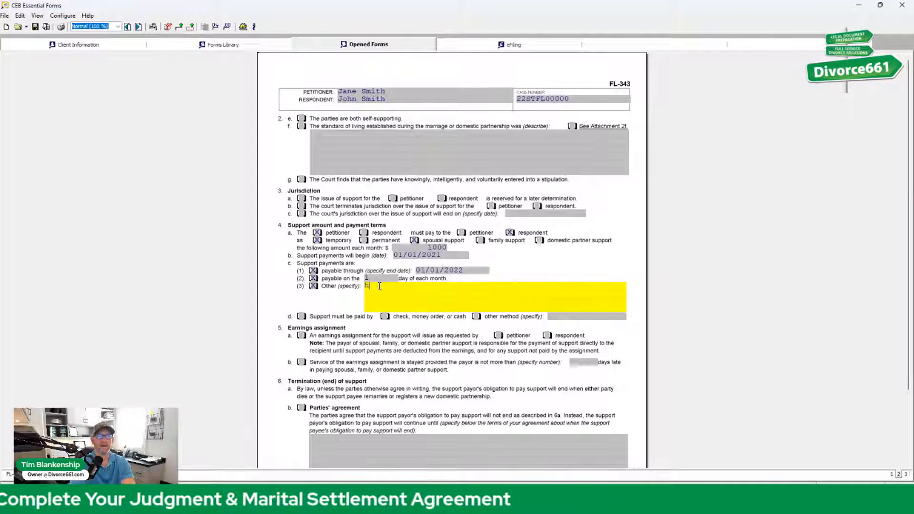
text(alf on the 1st )
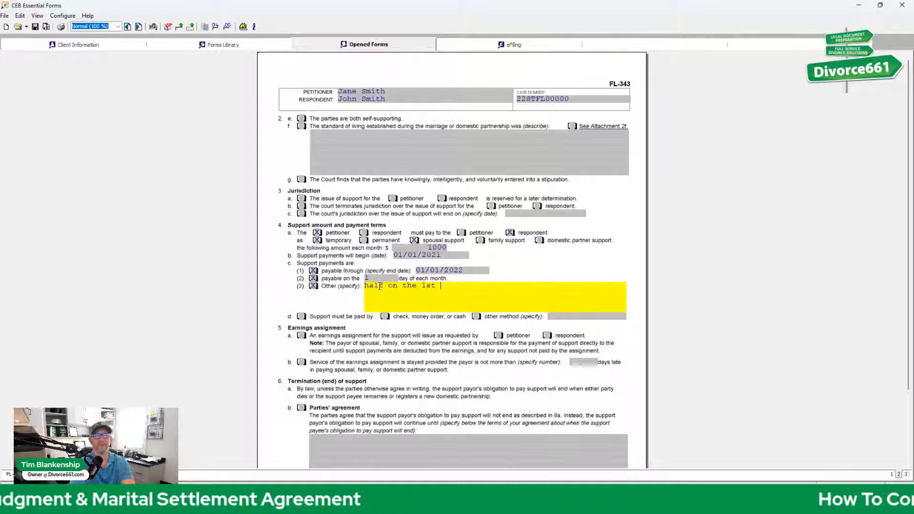
text(1/)
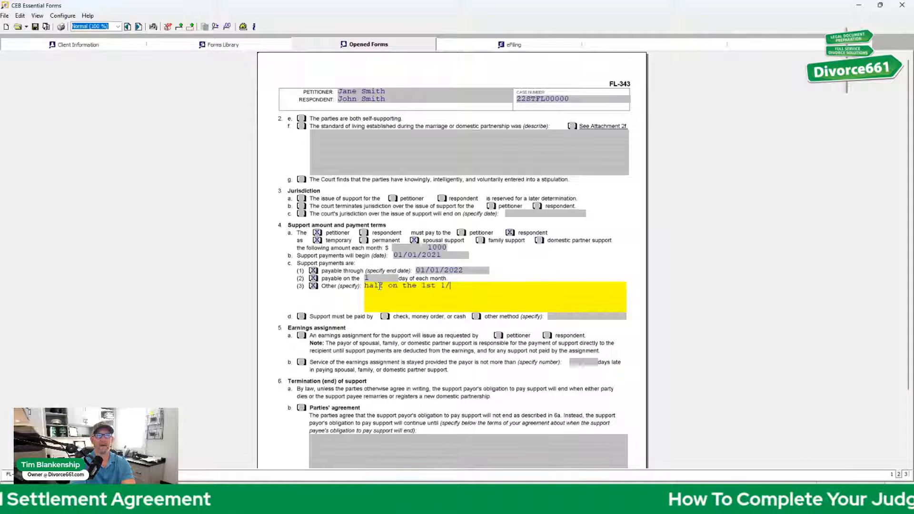
text(2 on th)
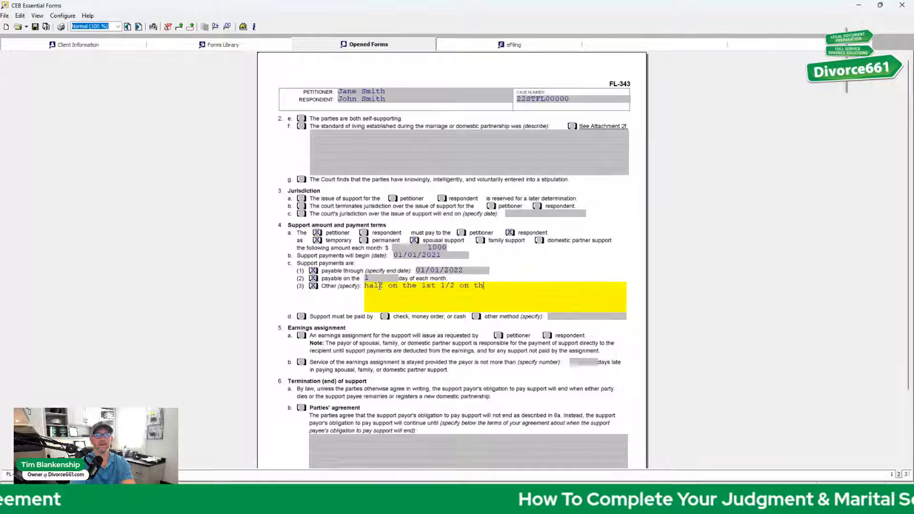
text( e)
key(BackSpace)
key(BackSpace)
text(e )
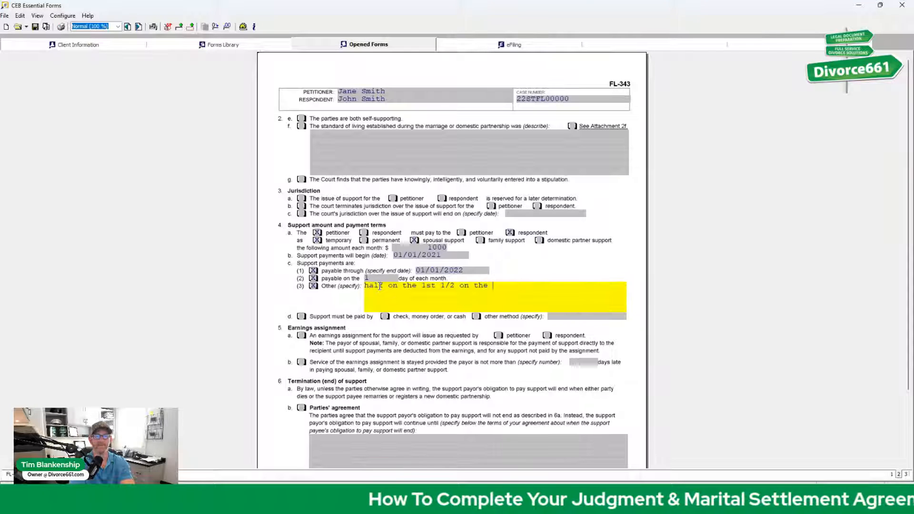
text(15h)
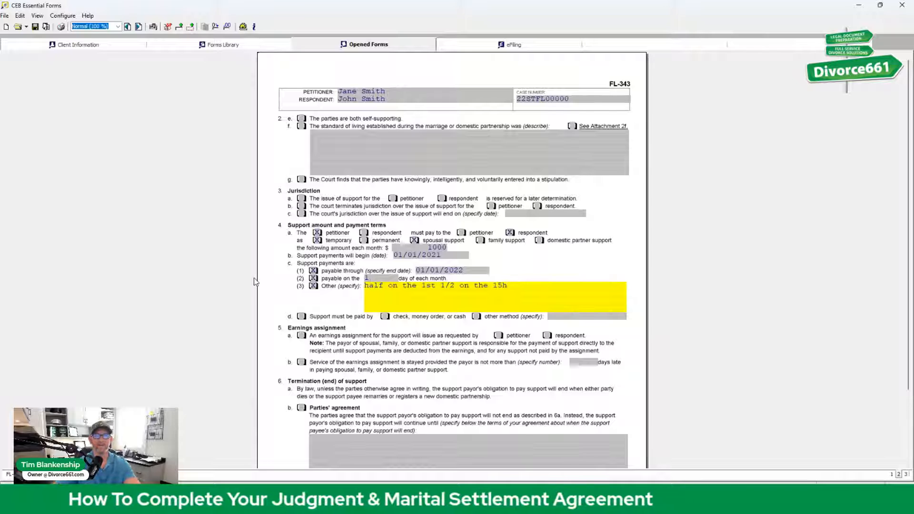
Require payment by check, money order, or cash in item 4d, and set the item 5b earnings assignment stay to 10 days late.
click(301, 317)
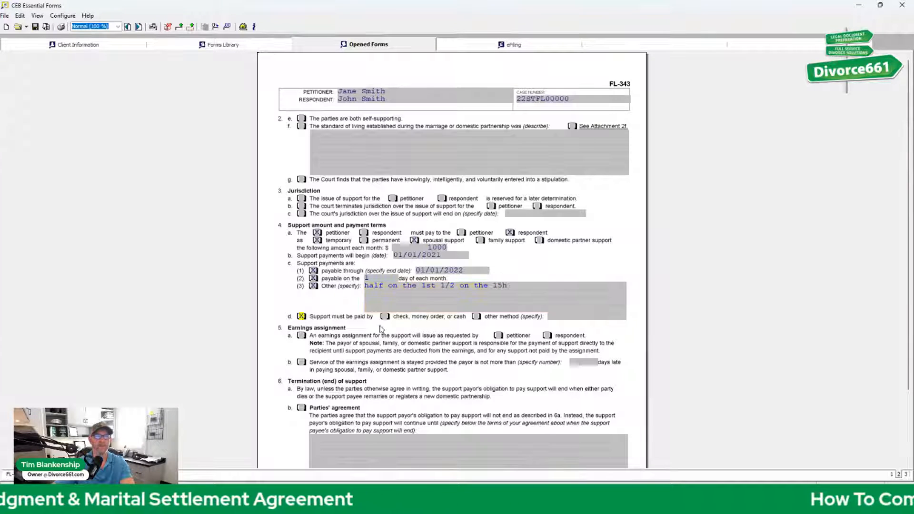
click(384, 316)
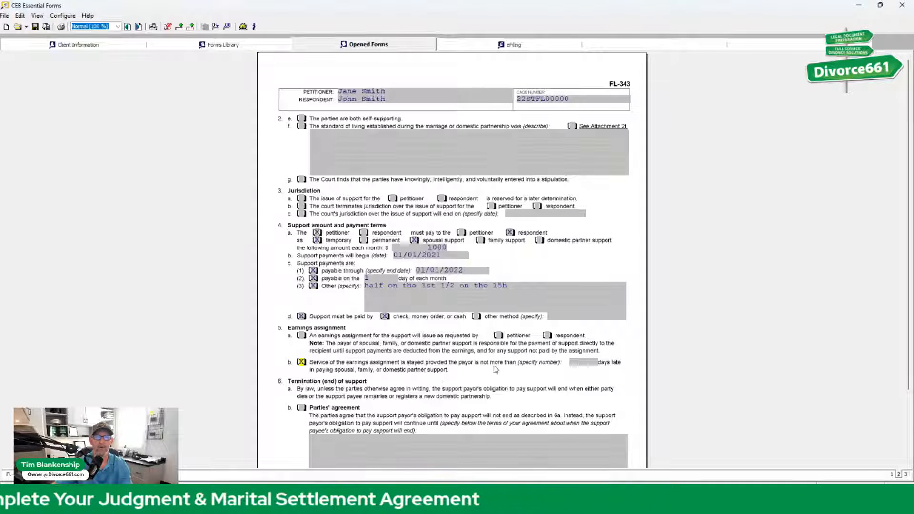
click(577, 363)
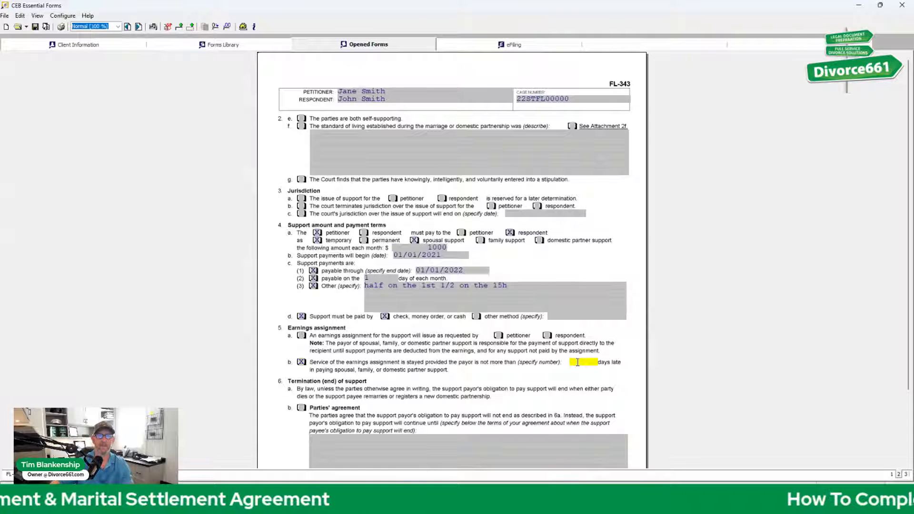
text(1)
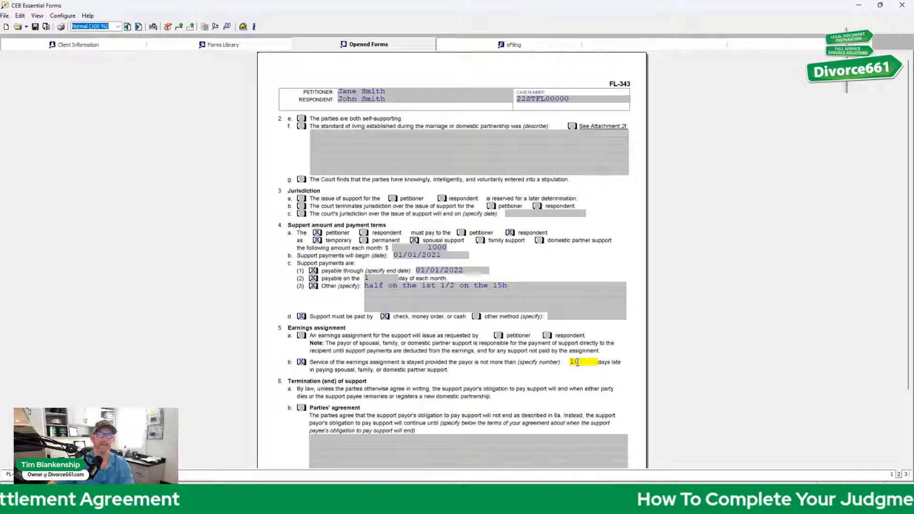
text(0)
Review the termination of support terms in item 6 and items 7 through 11 on page 3 of FL-343.
scroll(483, 370, down, 1)
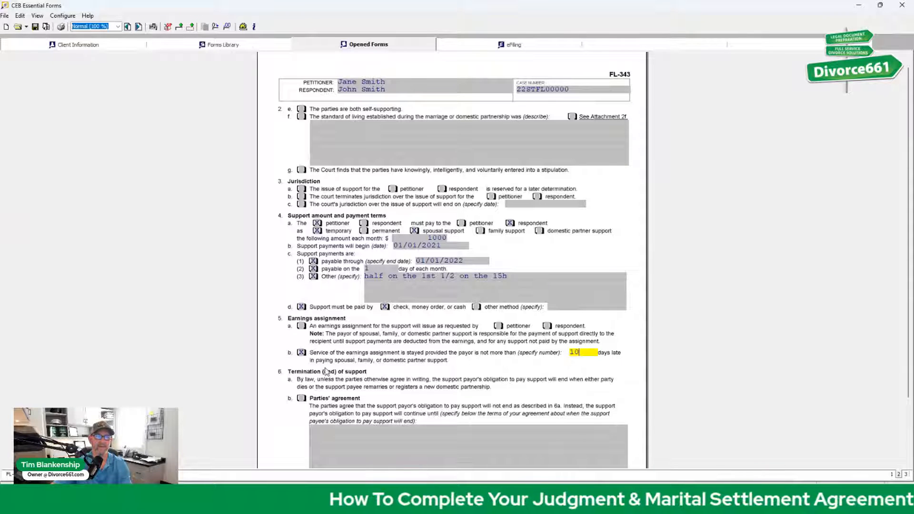
scroll(384, 312, down, 3)
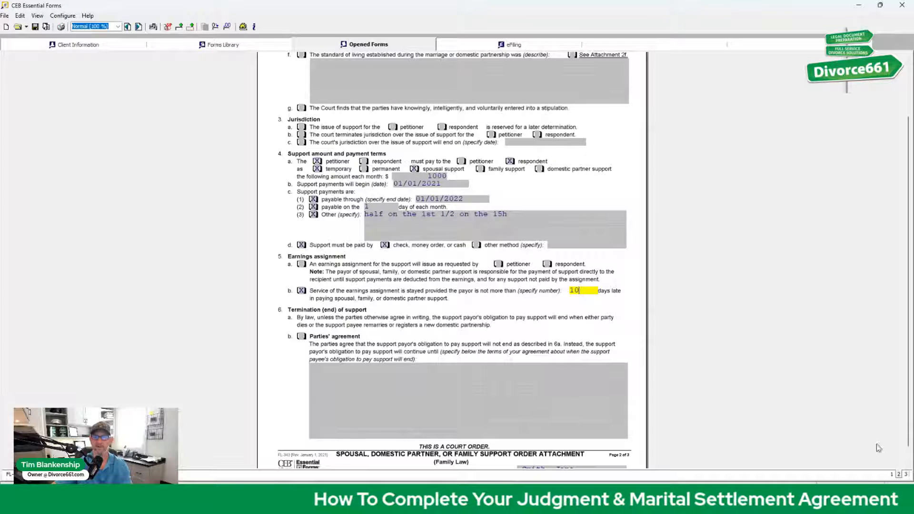
click(906, 475)
scroll(749, 318, down, 1)
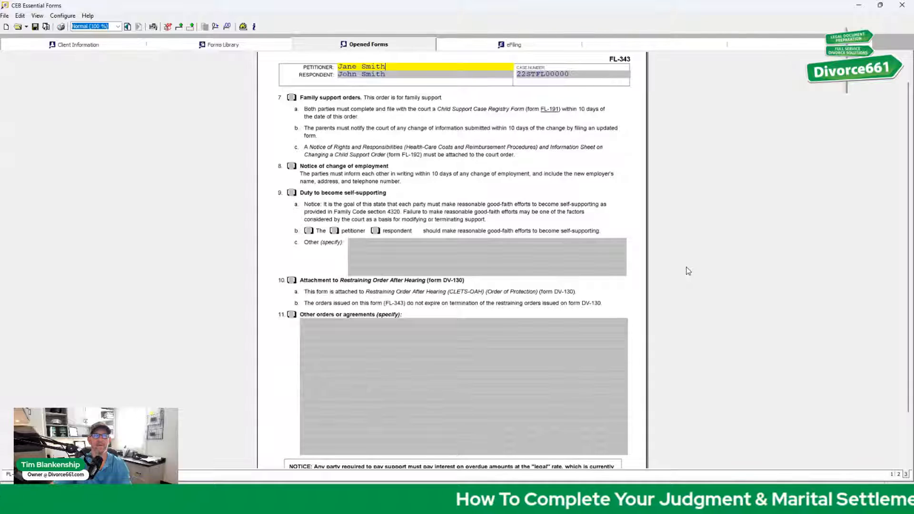
scroll(688, 271, down, 1)
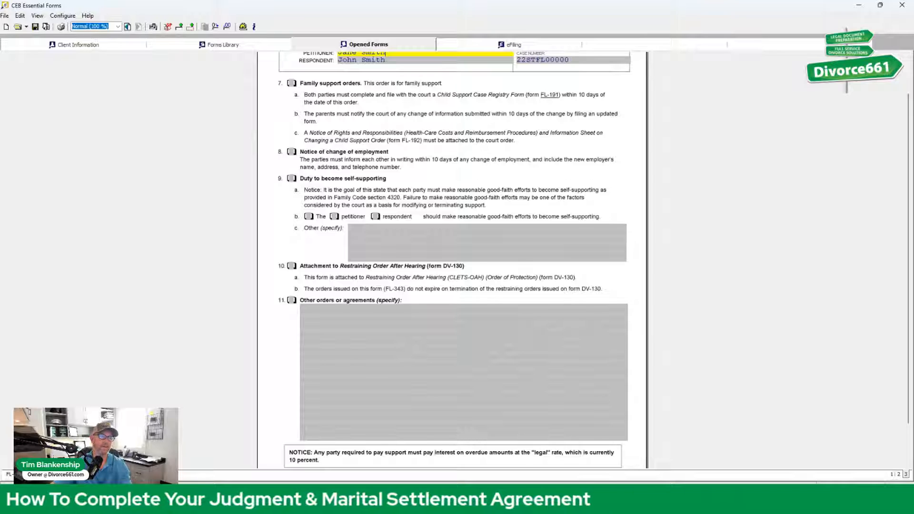
Open the FL-345 property order attachment, mark item 1c and list "2011 Toyota Prius," as an asset the petitioner receives.
click(157, 474)
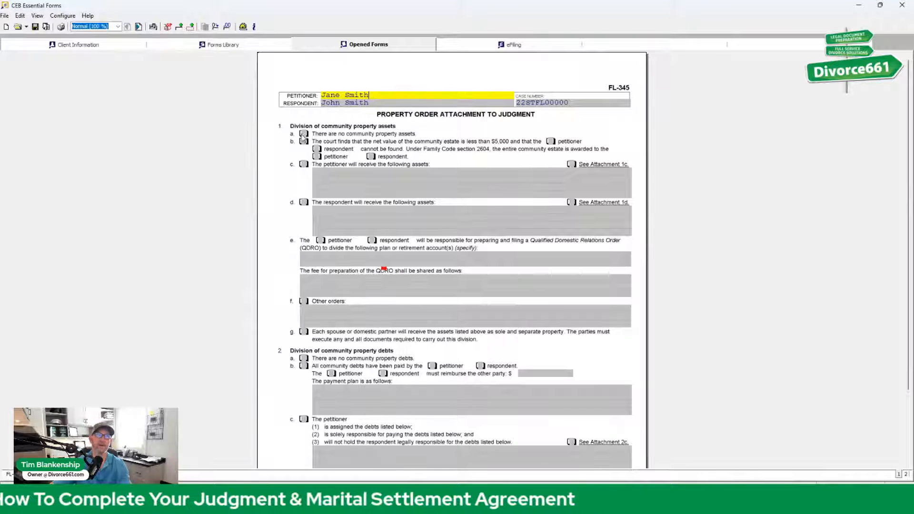
click(303, 135)
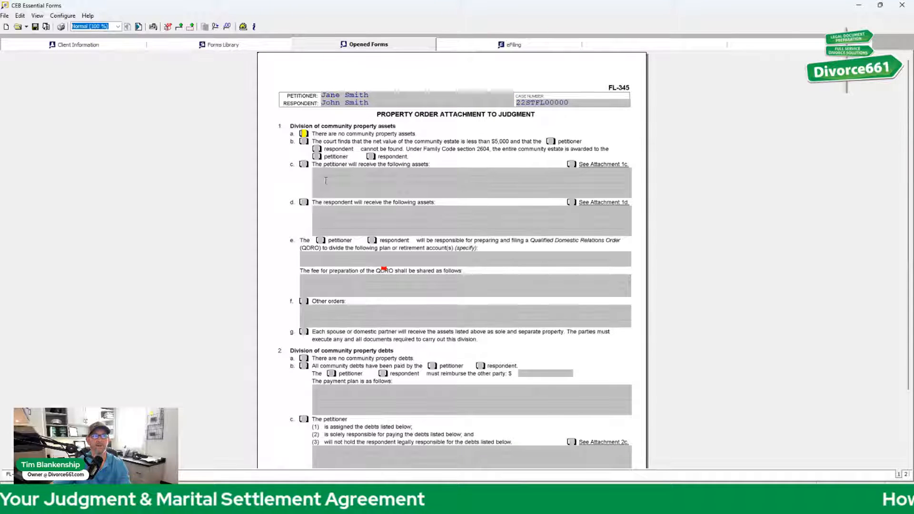
click(346, 173)
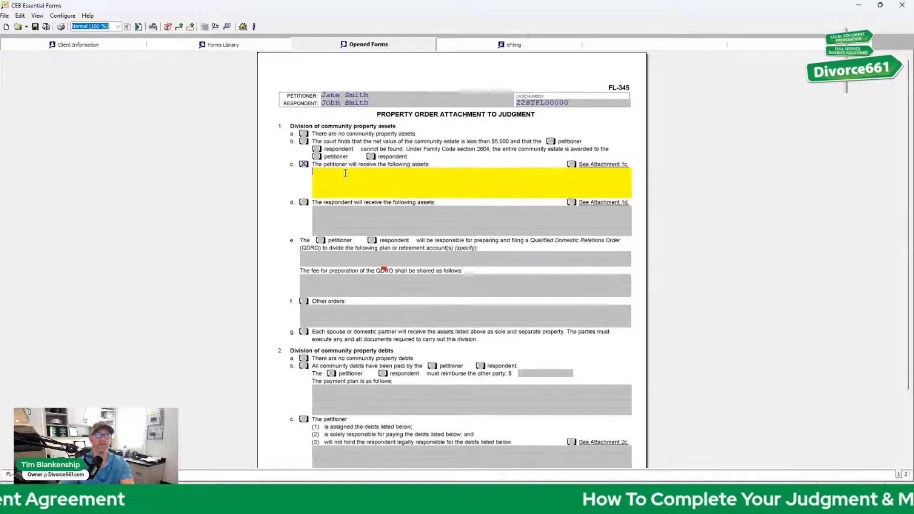
text(2011)
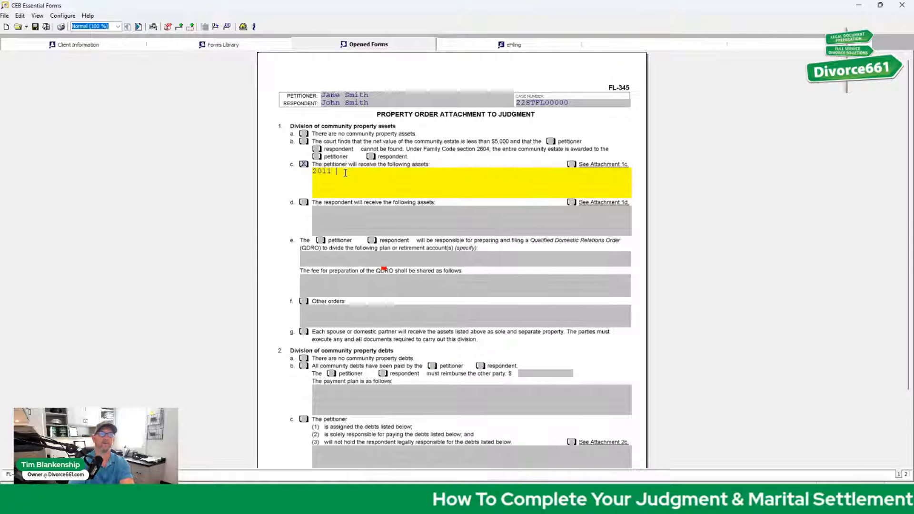
text( Toyota Pri)
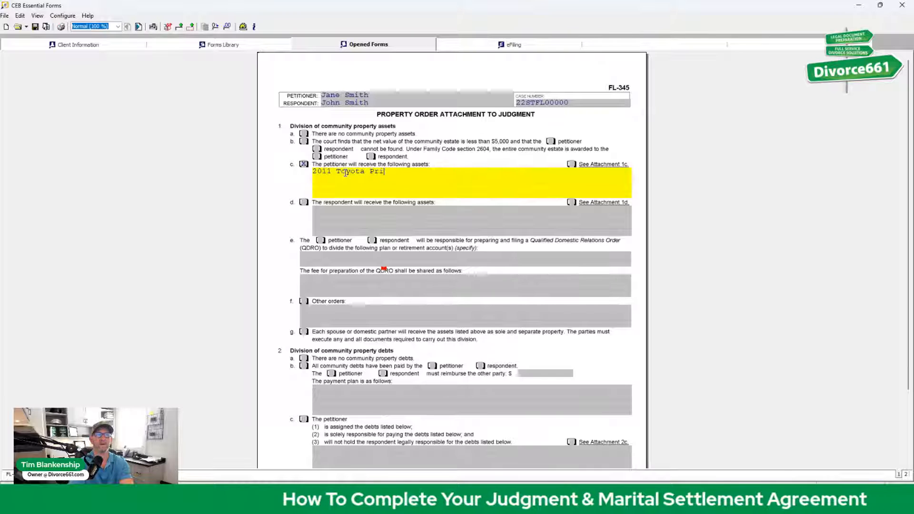
text(us)
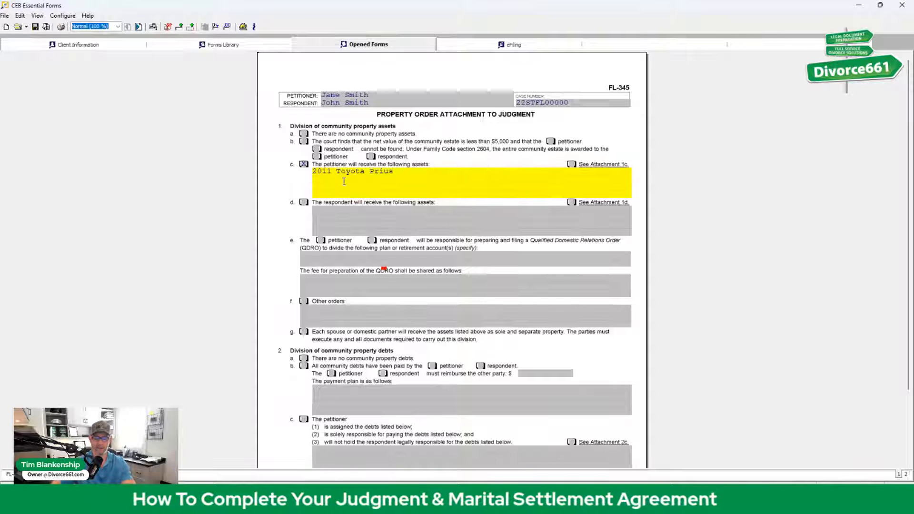
text(,)
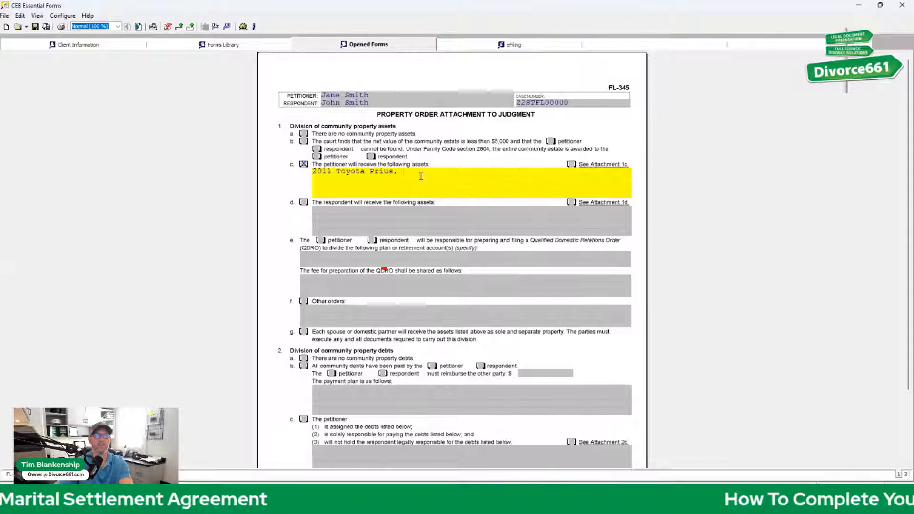
Mark item 1d for the respondent's assets, and select both petitioner and respondent as responsible for the QDRO in item 1e.
click(304, 203)
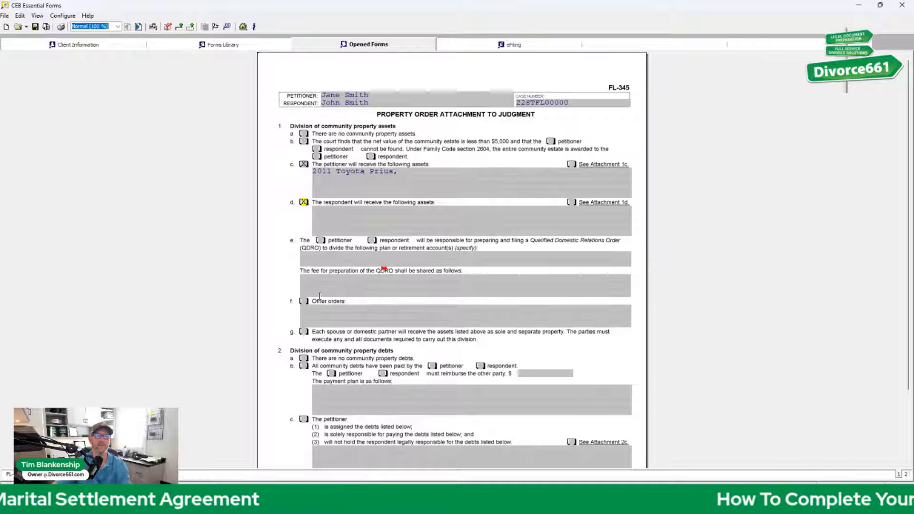
click(321, 241)
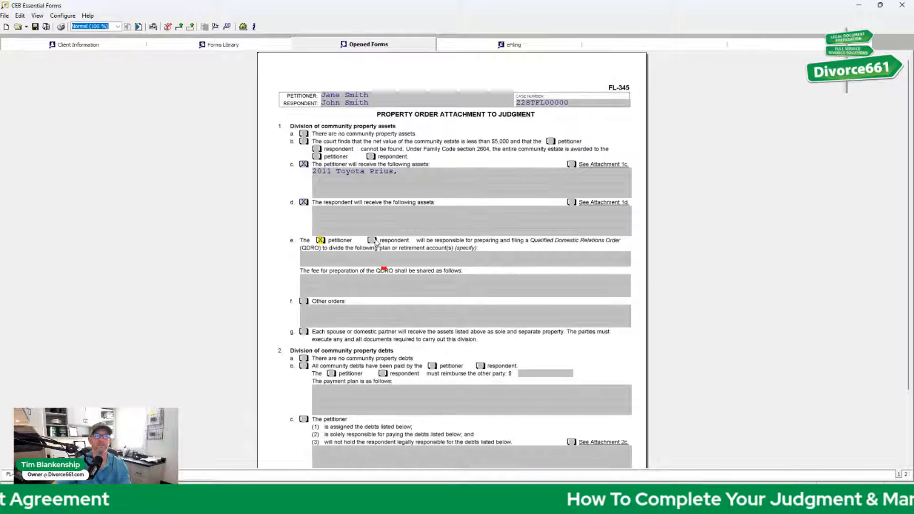
click(372, 241)
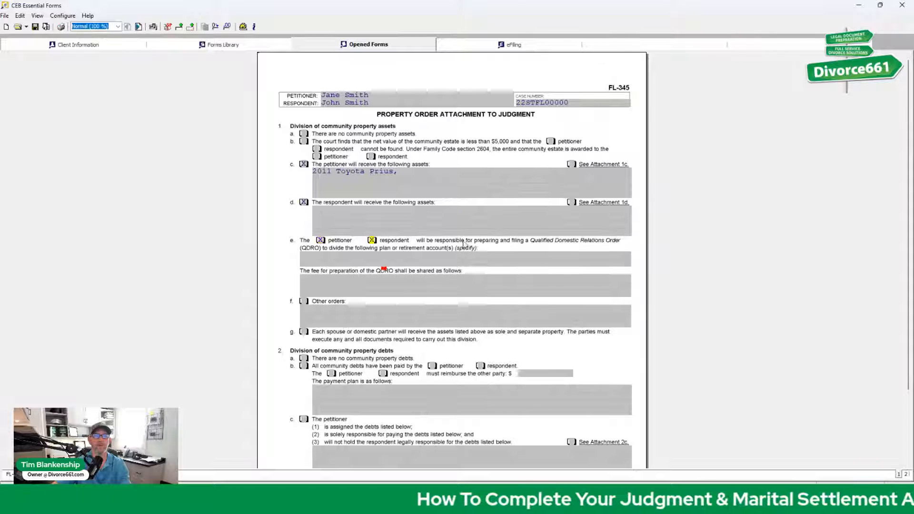
click(339, 258)
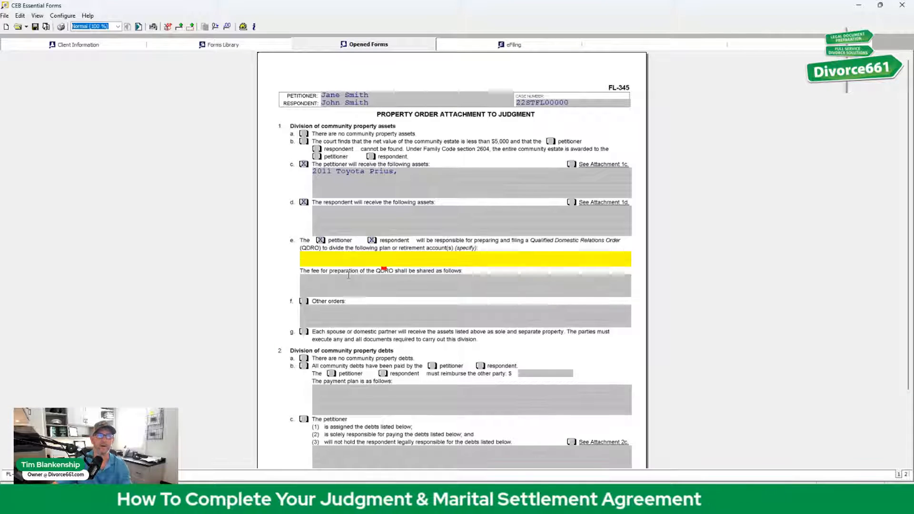
key(Tab)
Mark Other orders in item 1f and item 1g, awarding the listed assets as sole and separate property.
click(310, 303)
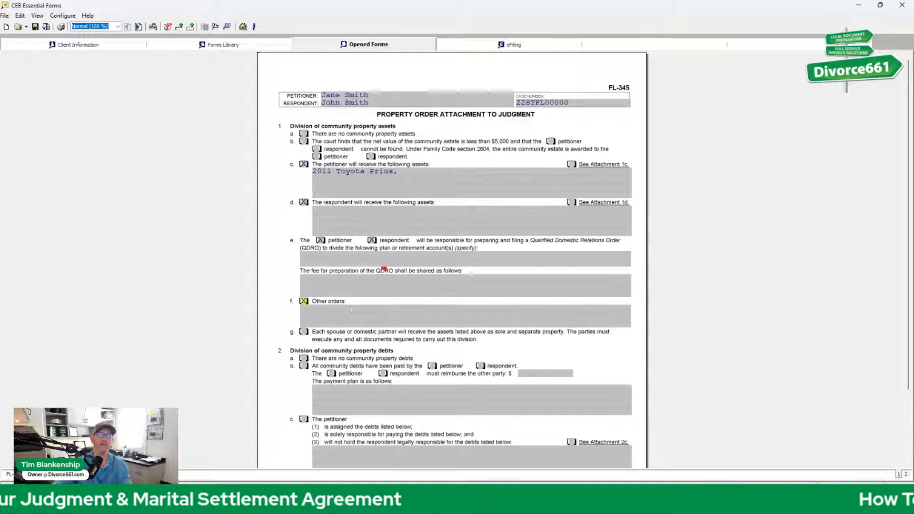
scroll(353, 312, down, 1)
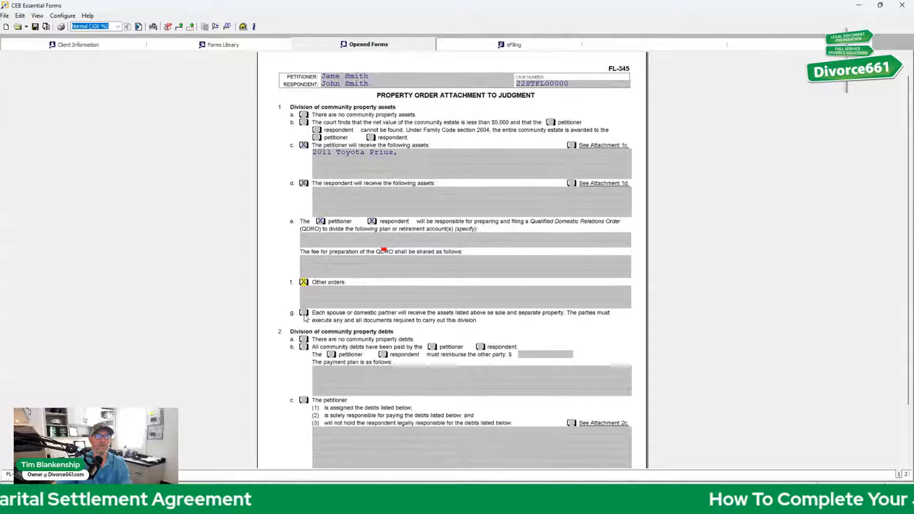
click(304, 314)
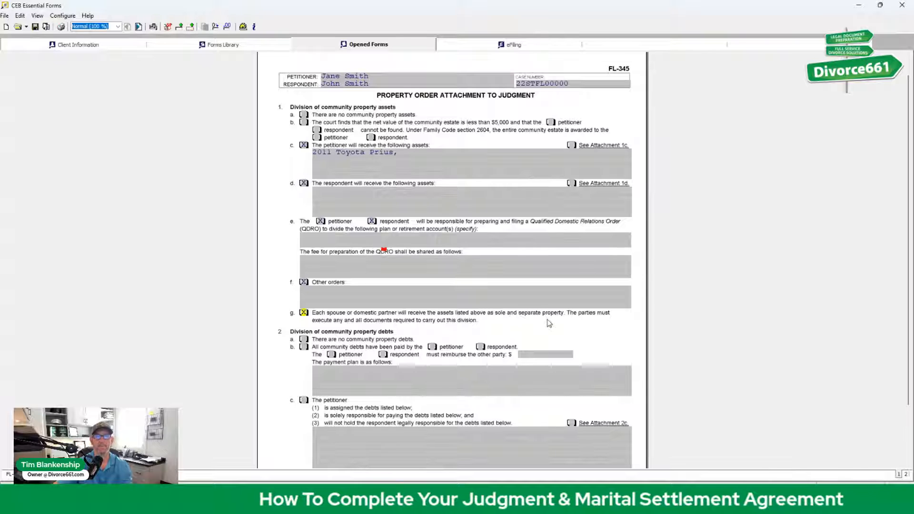
click(437, 163)
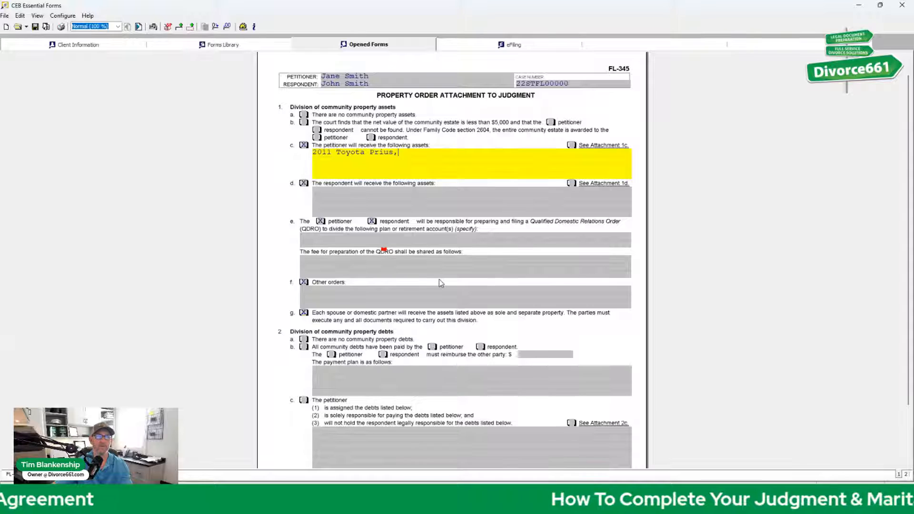
Mark item 2a to state that there are no community property debts.
scroll(445, 281, down, 1)
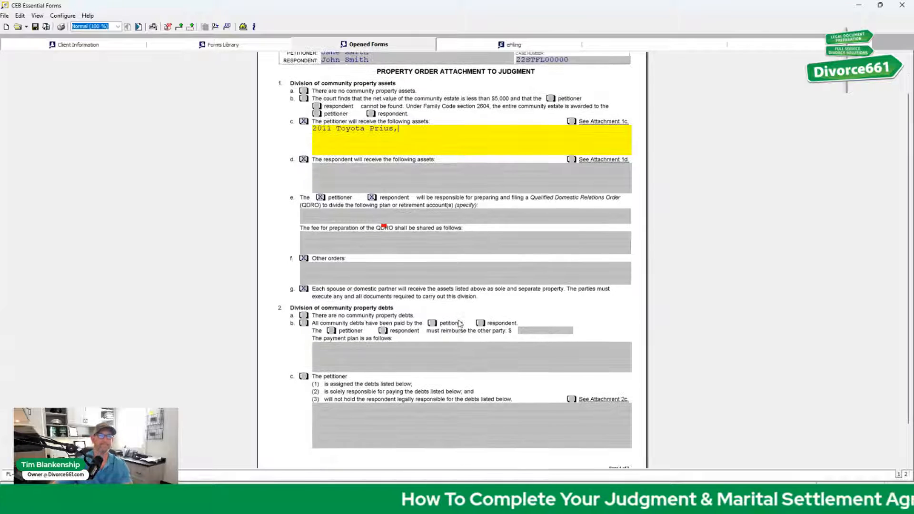
scroll(460, 324, down, 1)
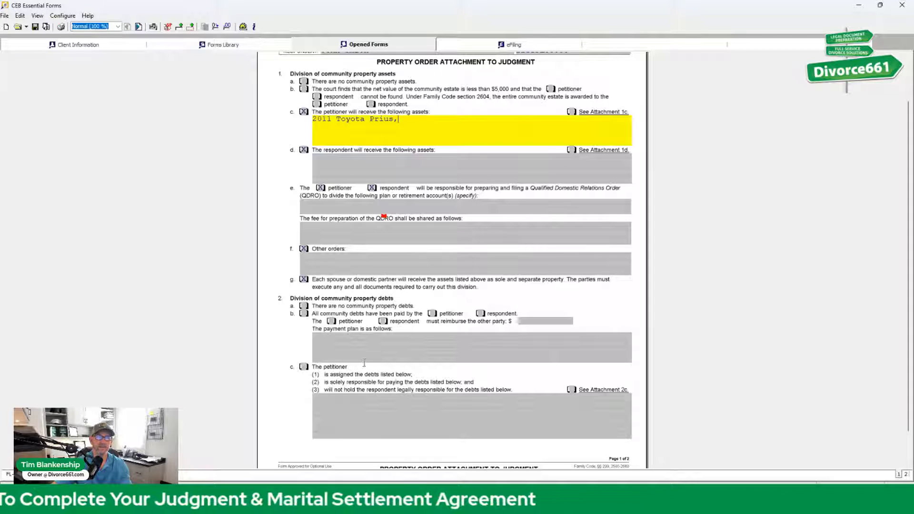
click(304, 306)
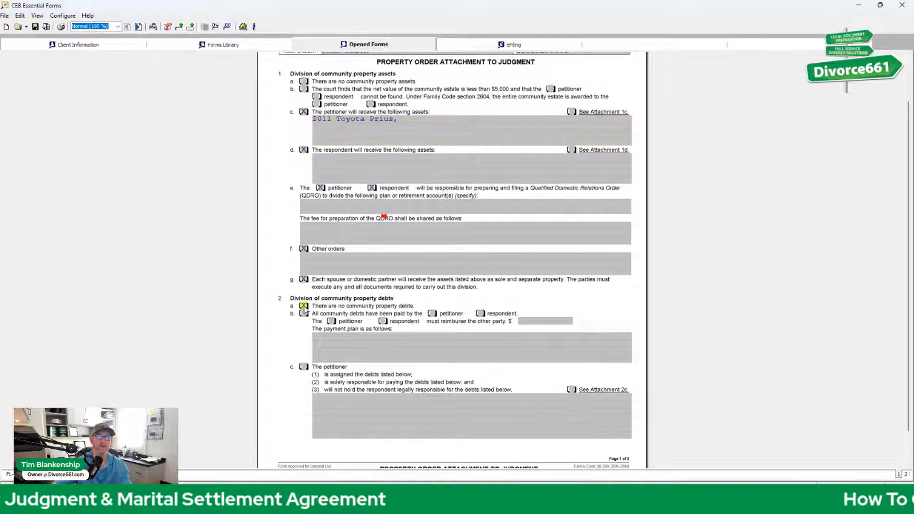
Clear item 2a and mark items 2c and 2d to assign community debts to the petitioner and the respondent.
click(303, 307)
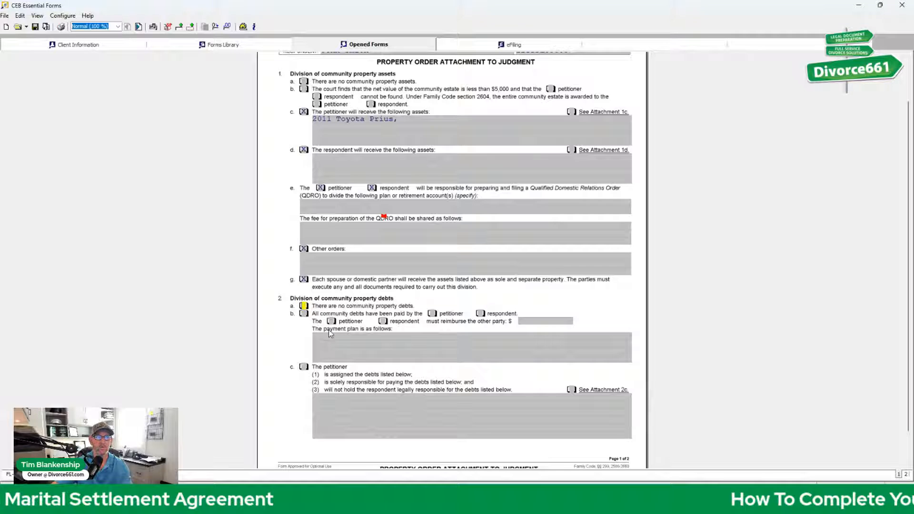
click(303, 366)
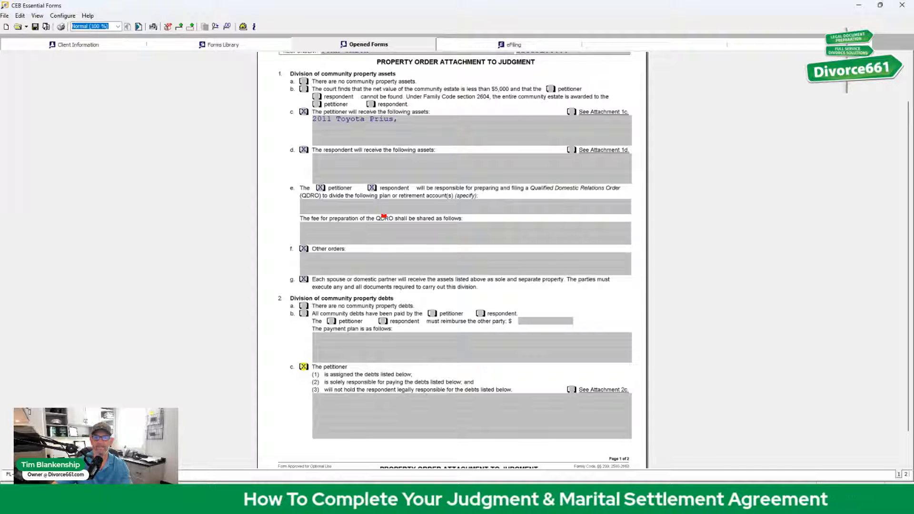
click(907, 475)
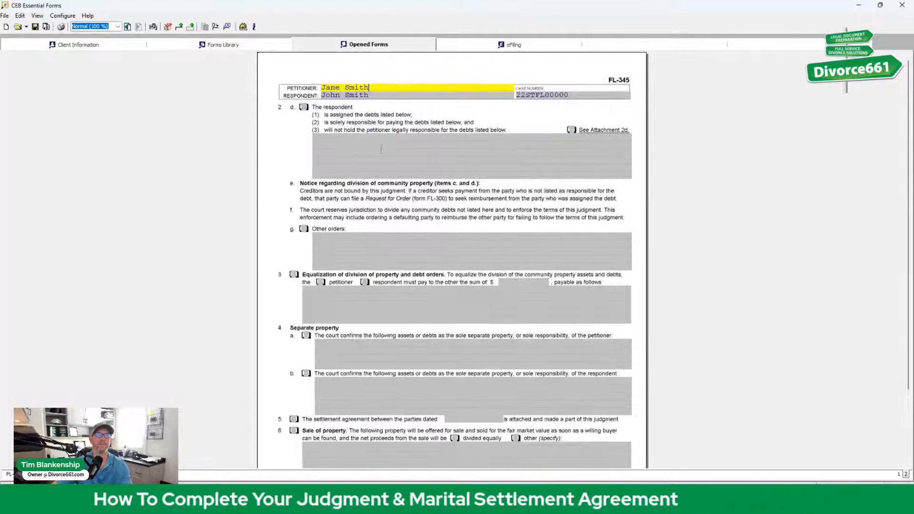
click(351, 140)
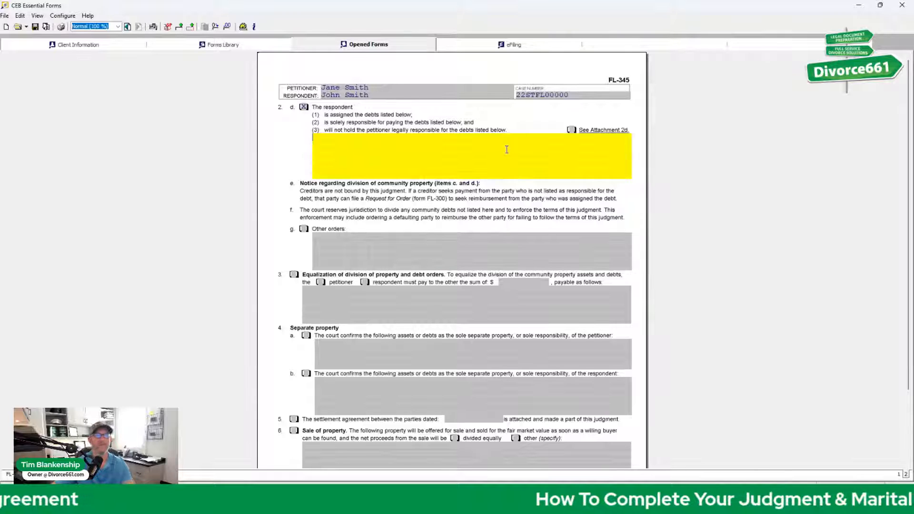
click(348, 241)
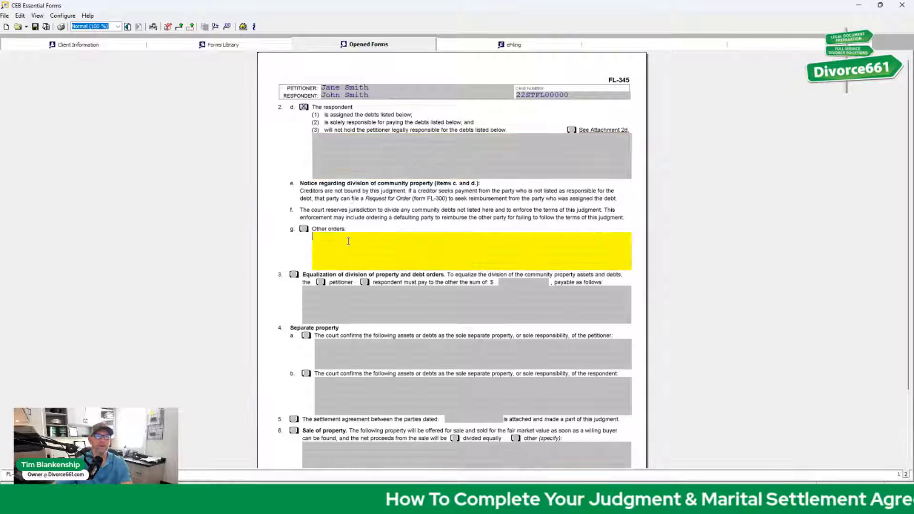
Mark the item 3 equalization order with the petitioner as payer and 50000 as the sum.
click(294, 274)
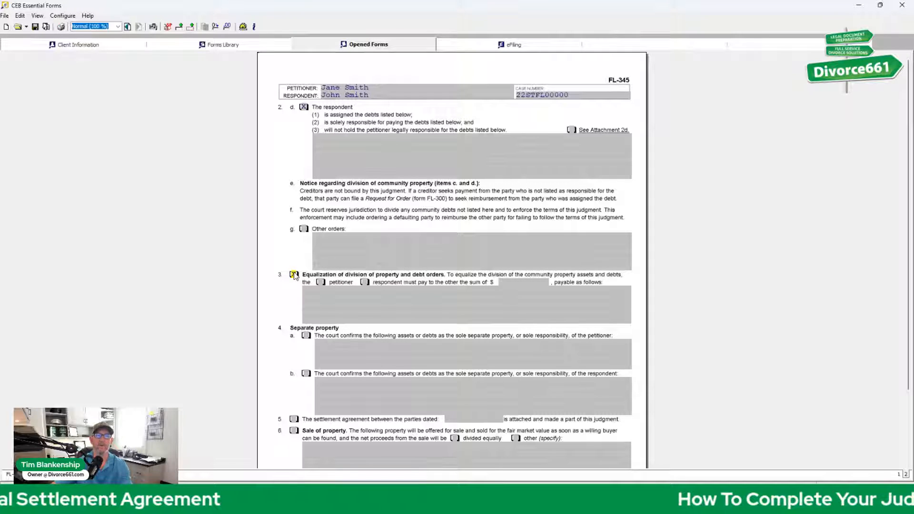
click(294, 275)
click(321, 282)
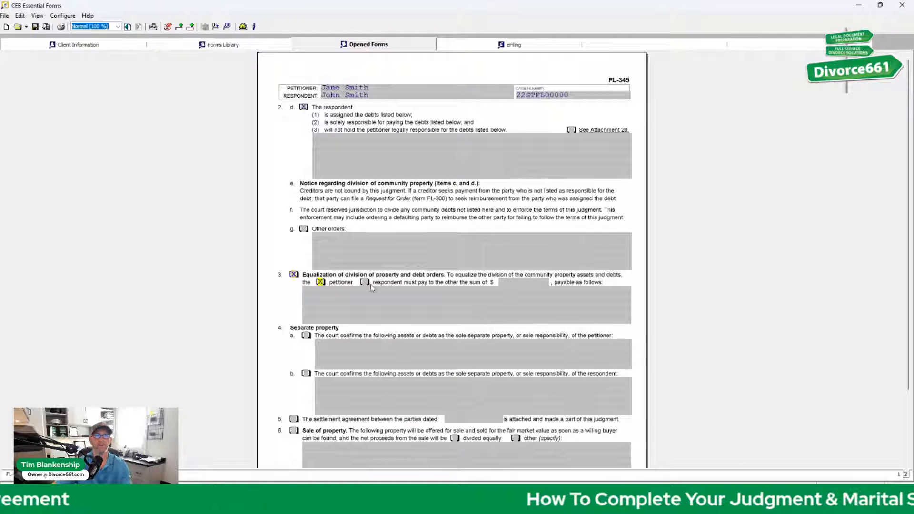
click(513, 281)
text(500)
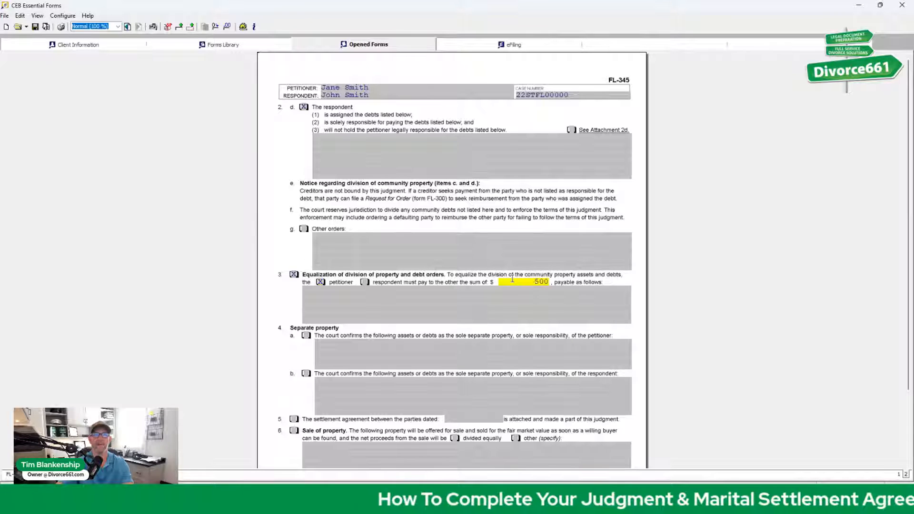
text(00)
click(370, 292)
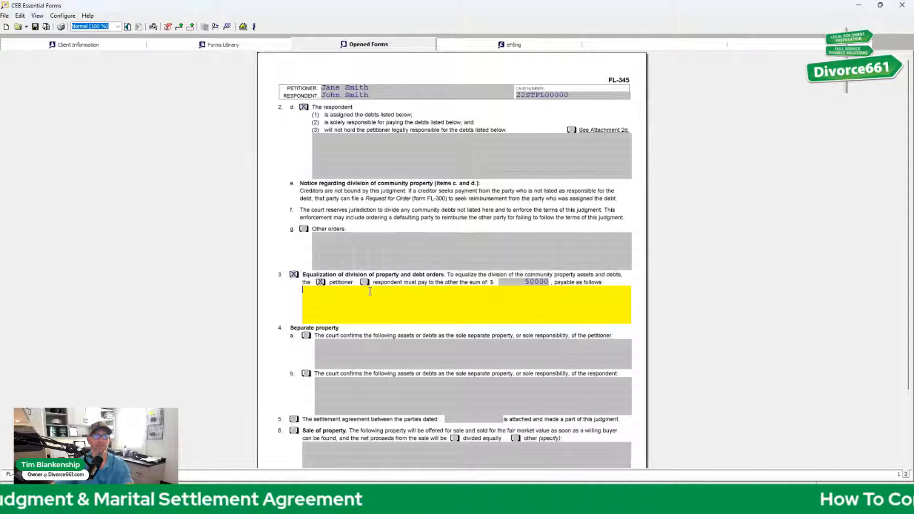
Mark separate property items 4a and 4b, and enter "Any and all assets and debts In Petitoiners name or possession." for the petitioner.
click(306, 335)
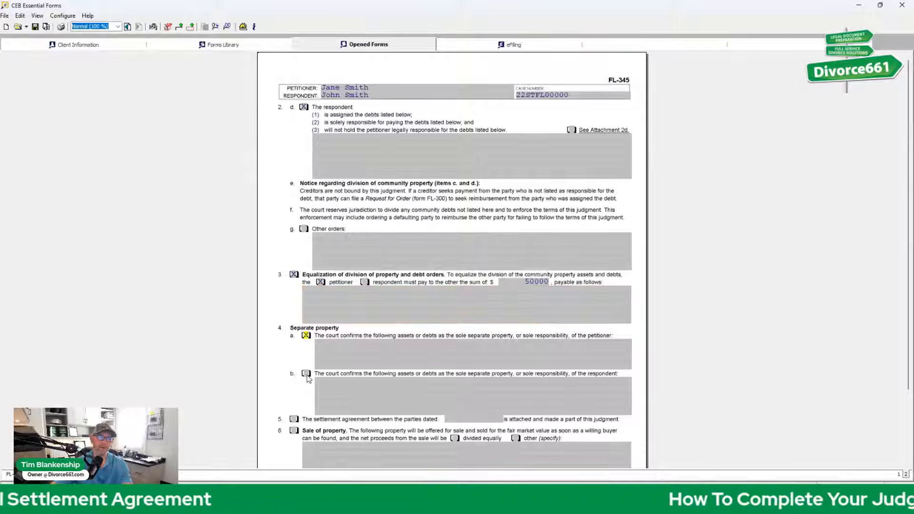
click(307, 376)
click(330, 346)
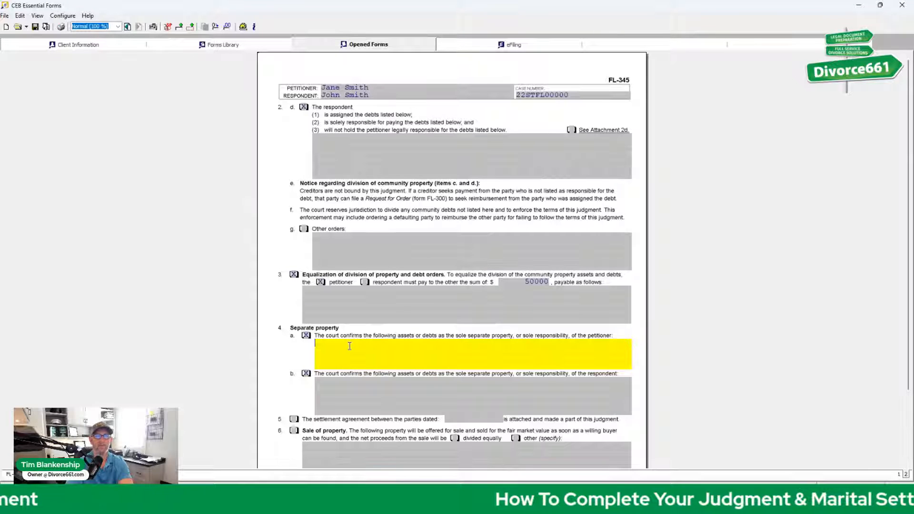
text(Any and all)
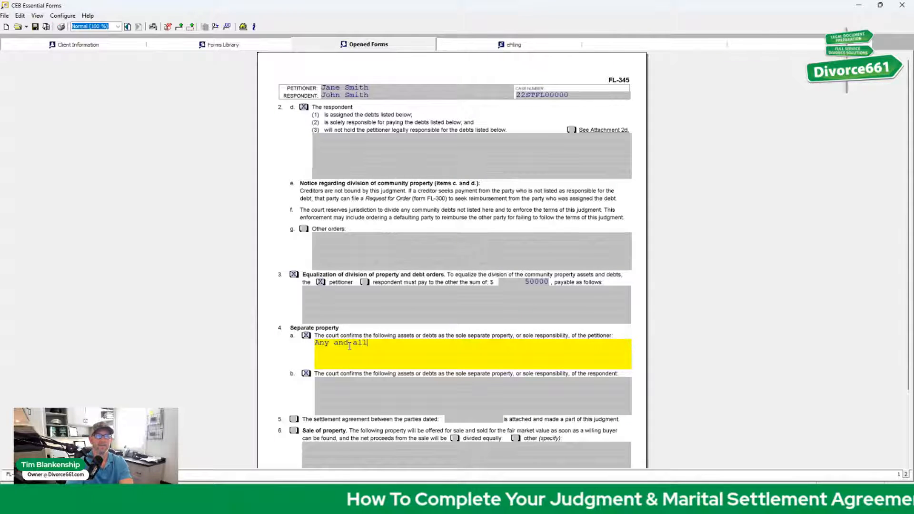
text( assets a)
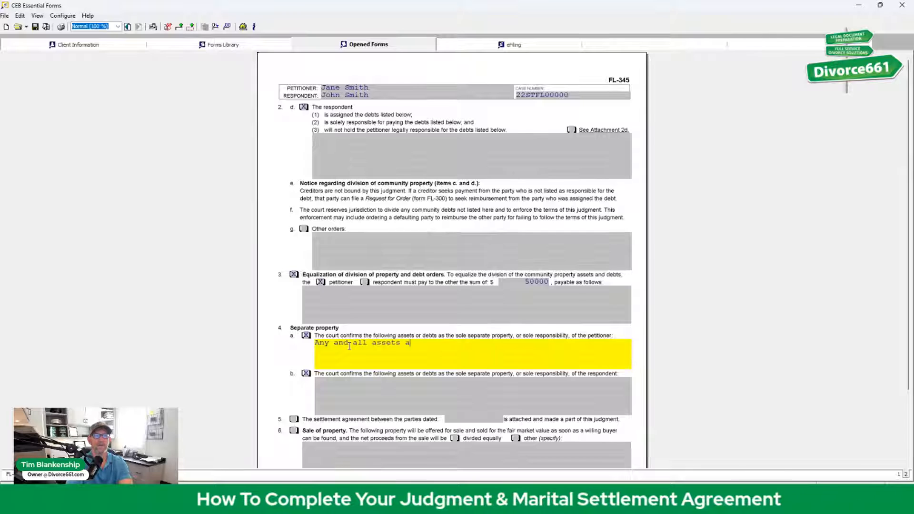
text(nd debtr)
key(BackSpace)
key(BackSpace)
key(BackSpace)
text(btrs i)
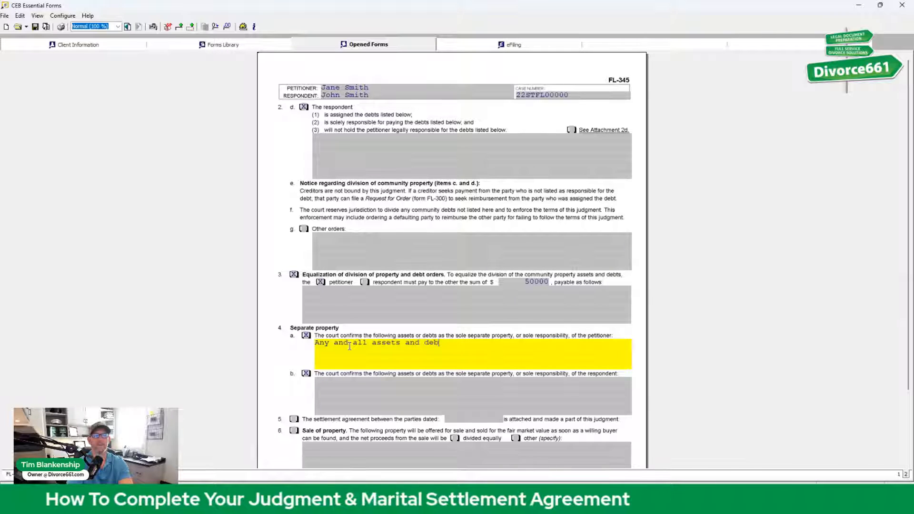
key(BackSpace)
key(BackSpace)
key(BackSpace)
text(In Petitoiner )
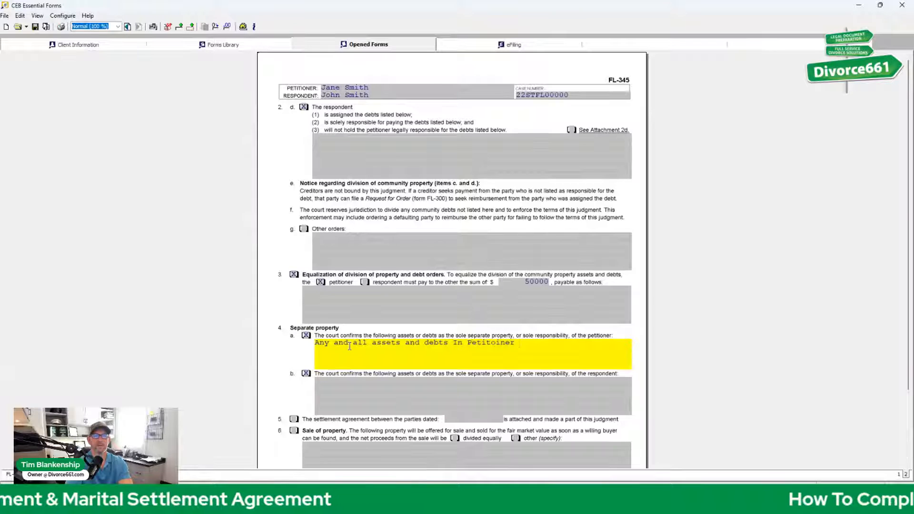
text(s name or po)
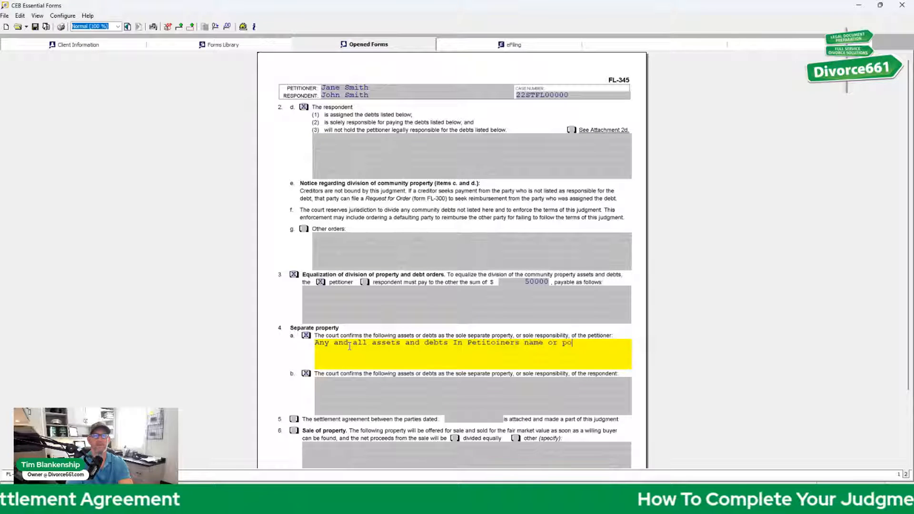
text(ssession.)
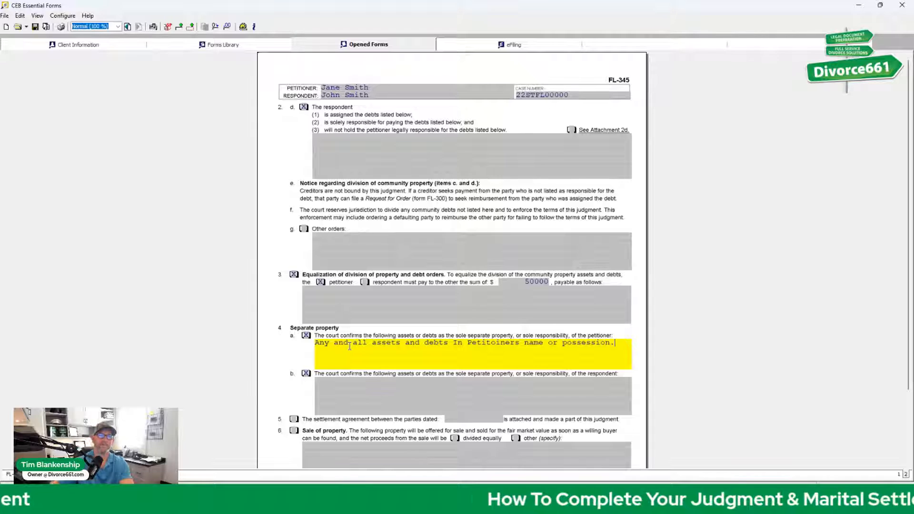
click(330, 378)
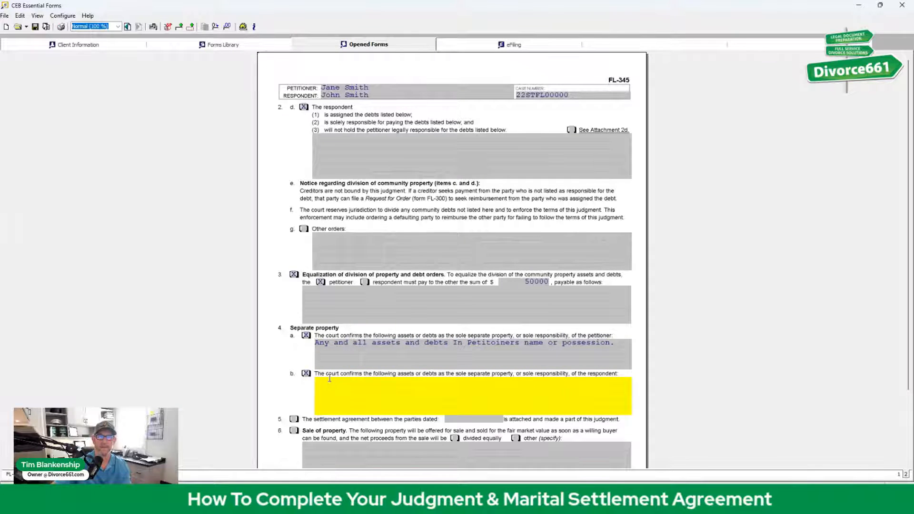
Mark Sale of property in item 6 and set the net proceeds to other instead of divided equally.
scroll(490, 340, down, 1)
scroll(491, 340, down, 1)
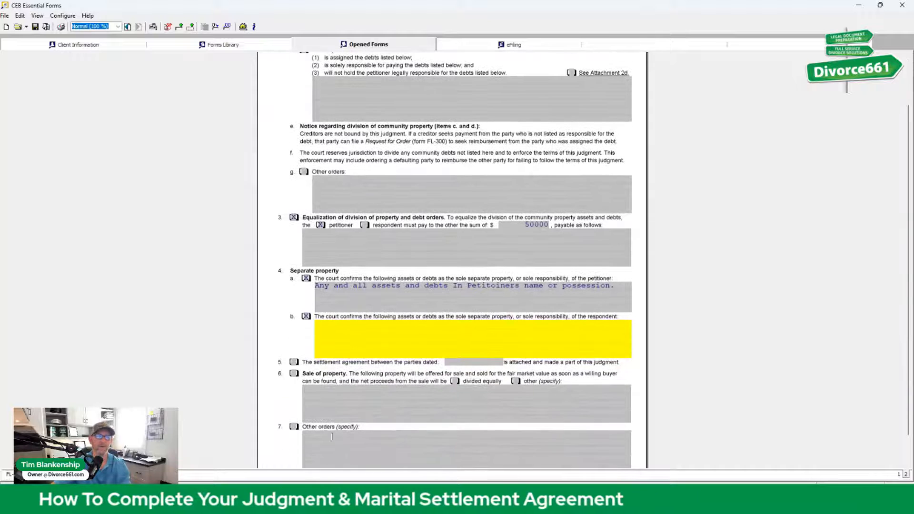
click(294, 359)
scroll(317, 383, down, 1)
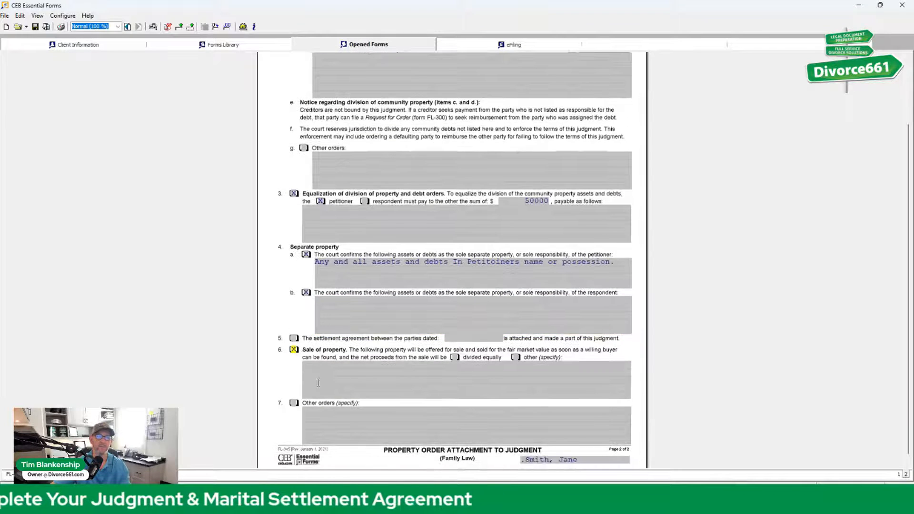
click(340, 364)
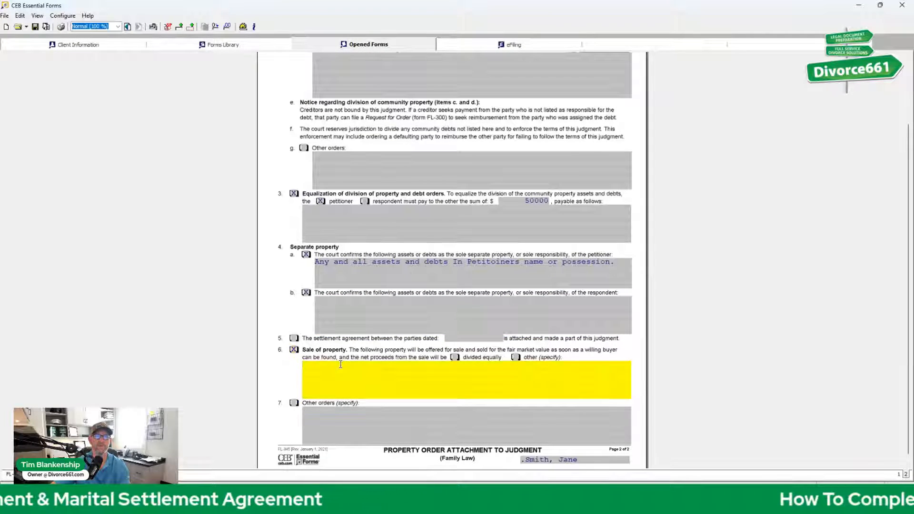
click(455, 357)
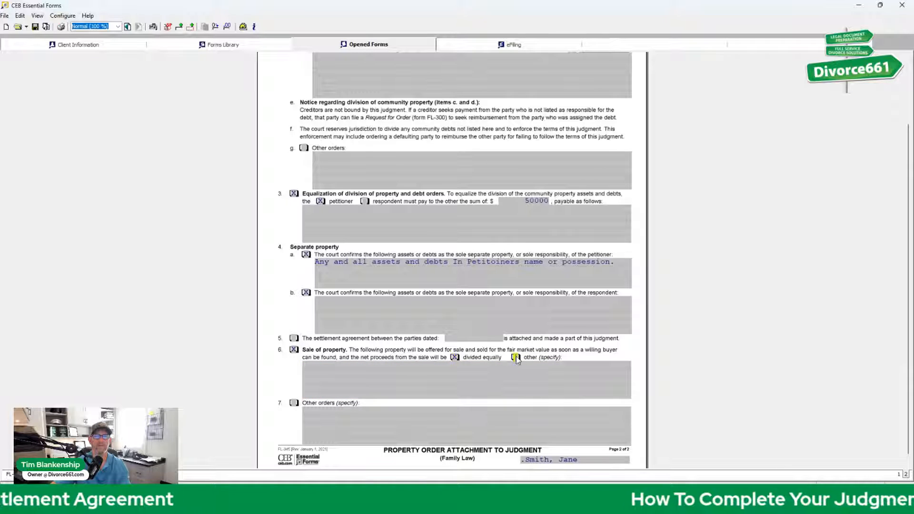
click(517, 358)
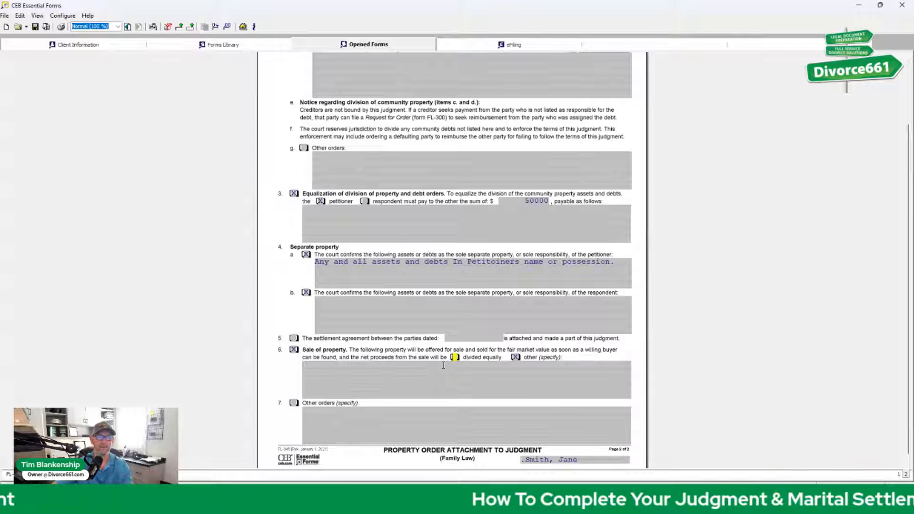
Revisit the petitioner's asset list in item 1c and mark Other orders in item 7 on the second page.
click(295, 404)
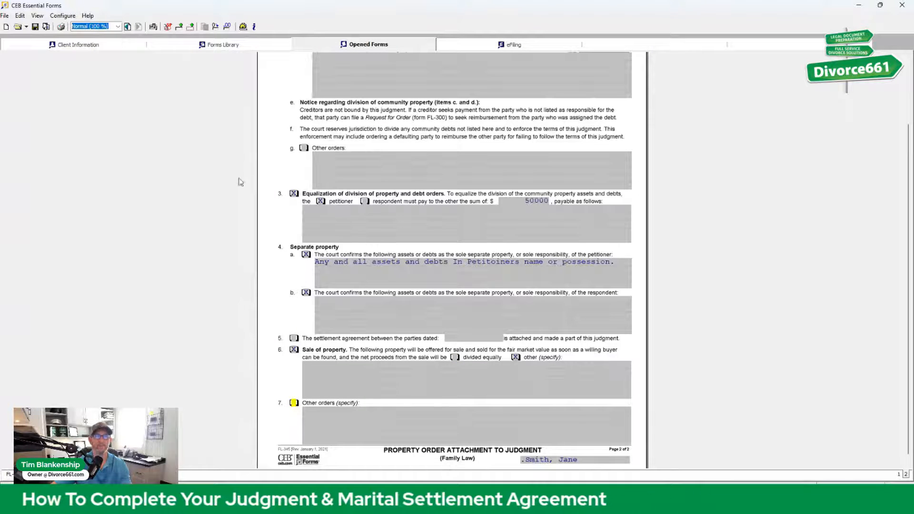
scroll(367, 399, down, 1)
scroll(366, 399, down, 1)
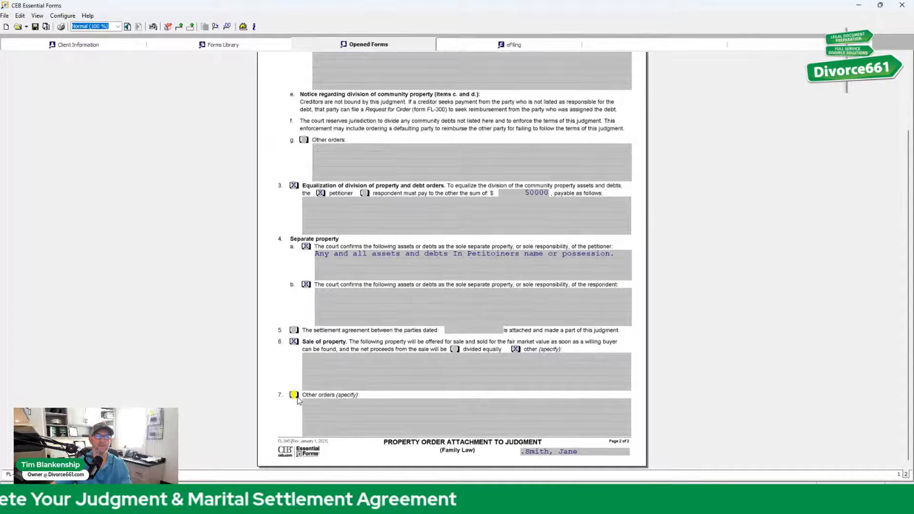
scroll(367, 200, up, 2)
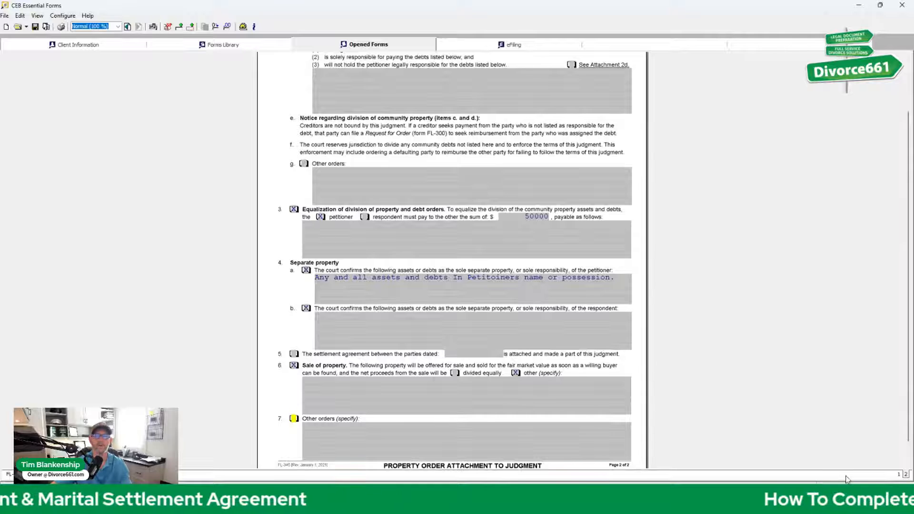
click(899, 475)
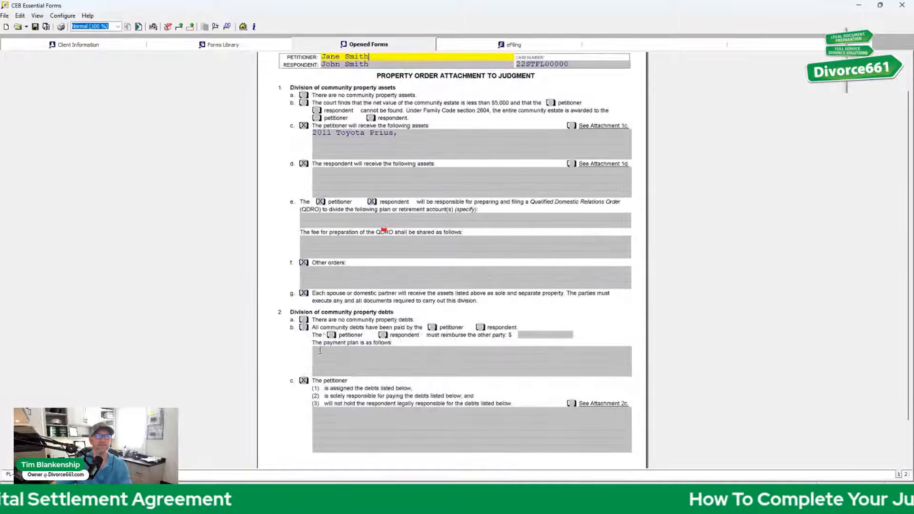
click(403, 135)
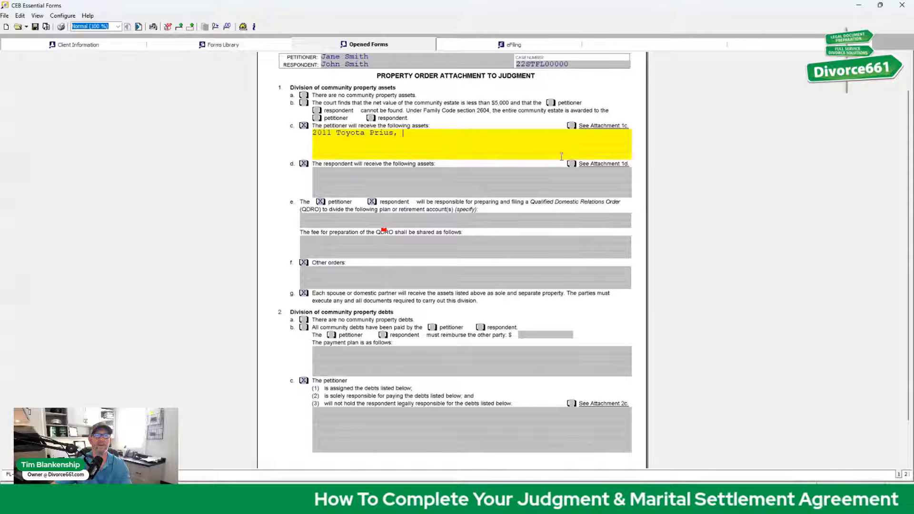
scroll(812, 463, down, 1)
click(905, 475)
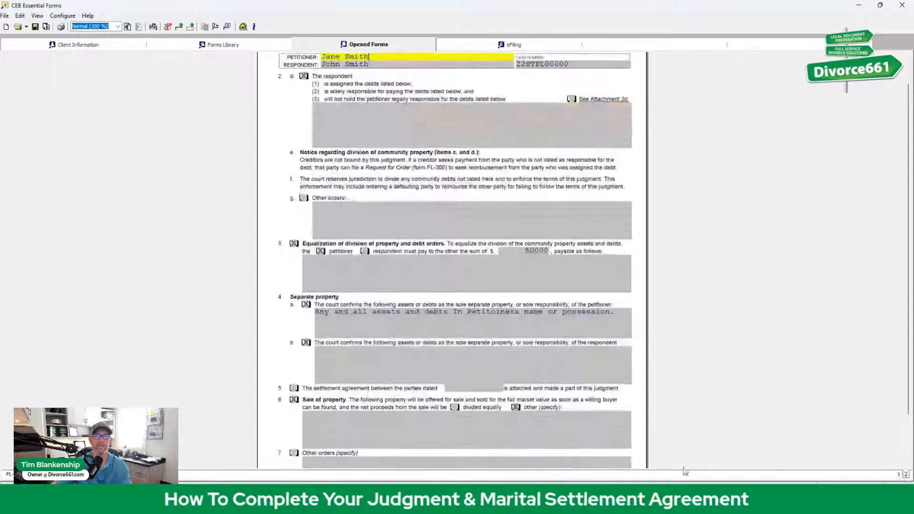
scroll(362, 334, down, 1)
click(318, 429)
scroll(328, 431, down, 1)
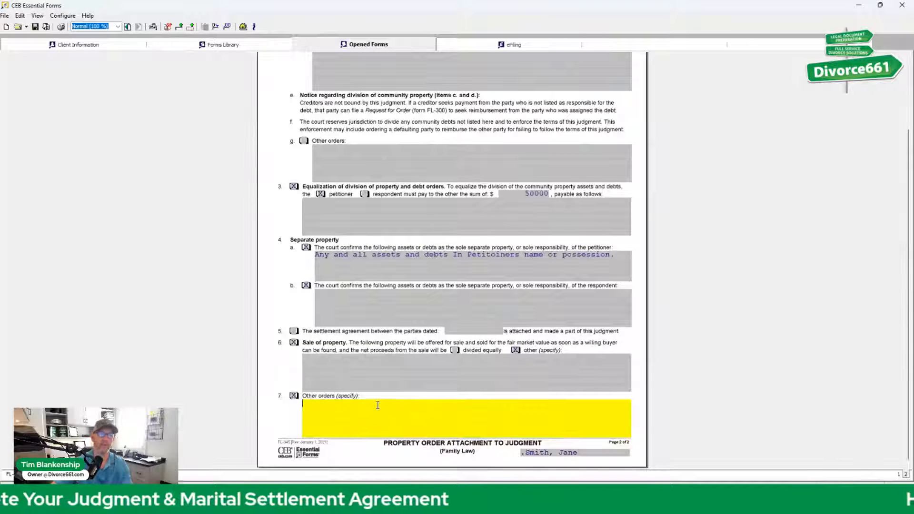
scroll(455, 390, down, 1)
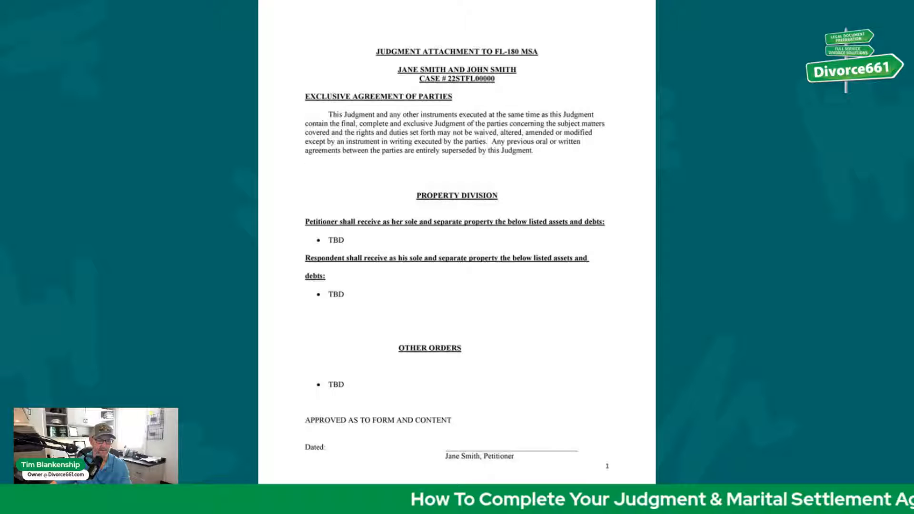
Advance to the second page of the FL-180 MSA judgment attachment to view the respondent and judge signature lines.
key(Right)
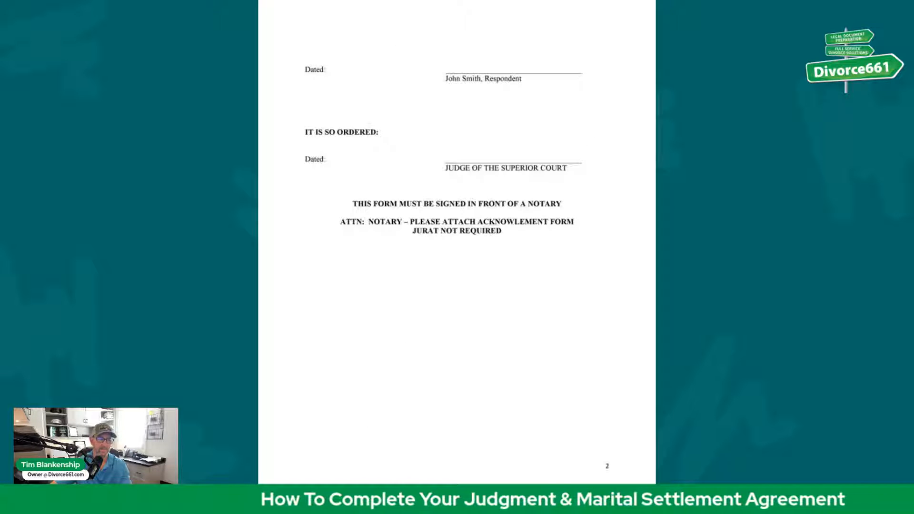
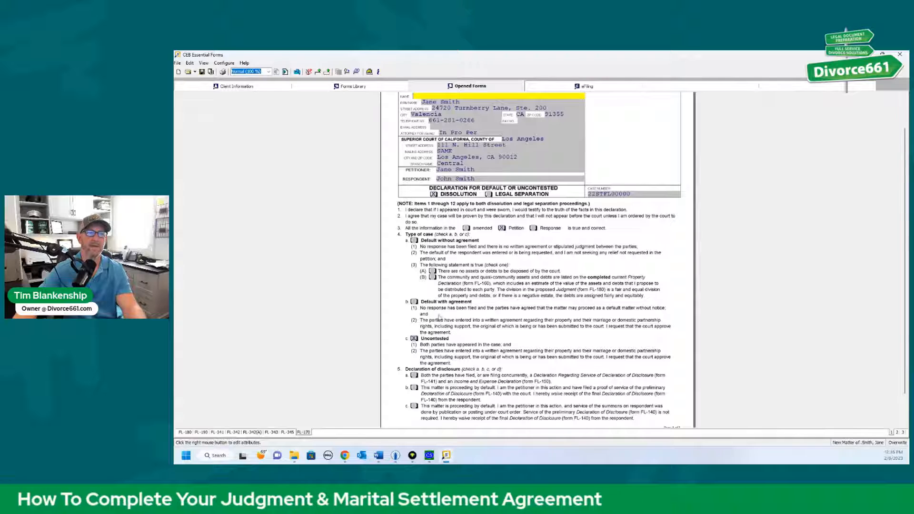
Mark Default with agreement in item 4b of the FL-170 declaration for default or uncontested dissolution.
click(415, 302)
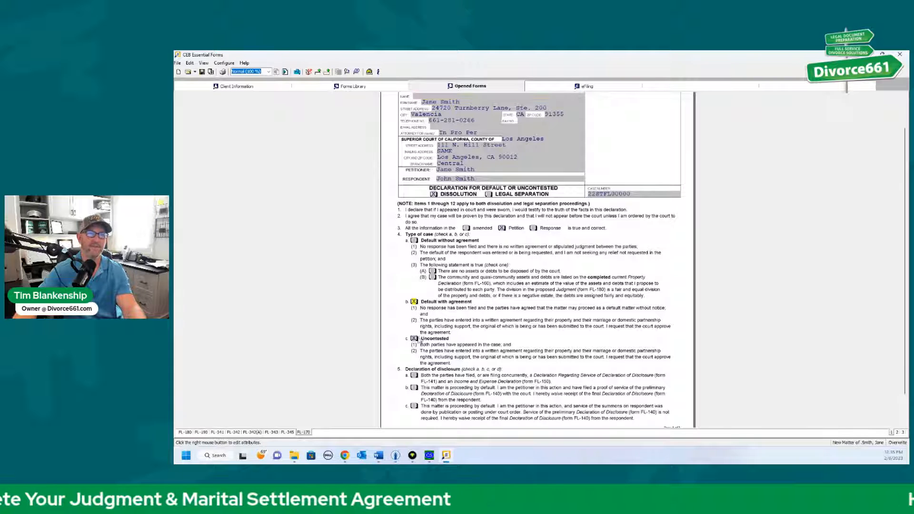
scroll(446, 342, down, 1)
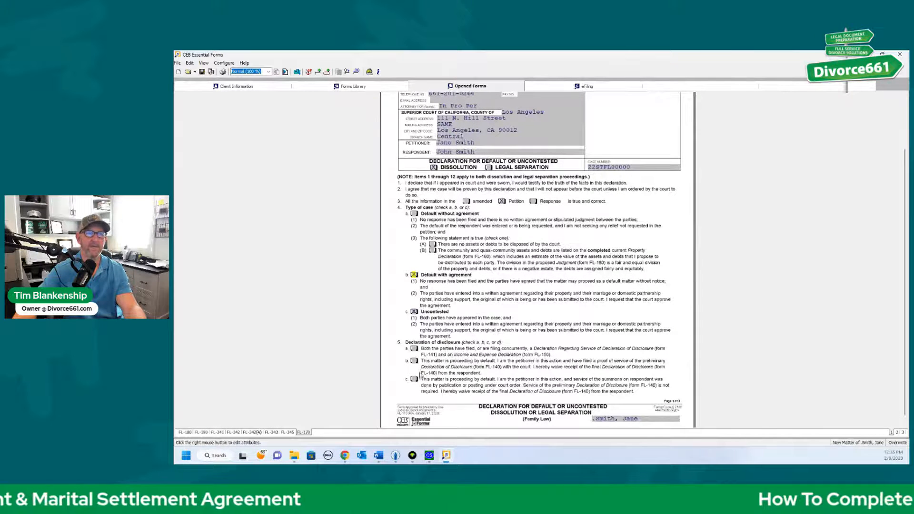
In item 4, mark Uncontested instead of Default with agreement, and mark declaration of disclosure item 5b for proceeding by default.
click(414, 313)
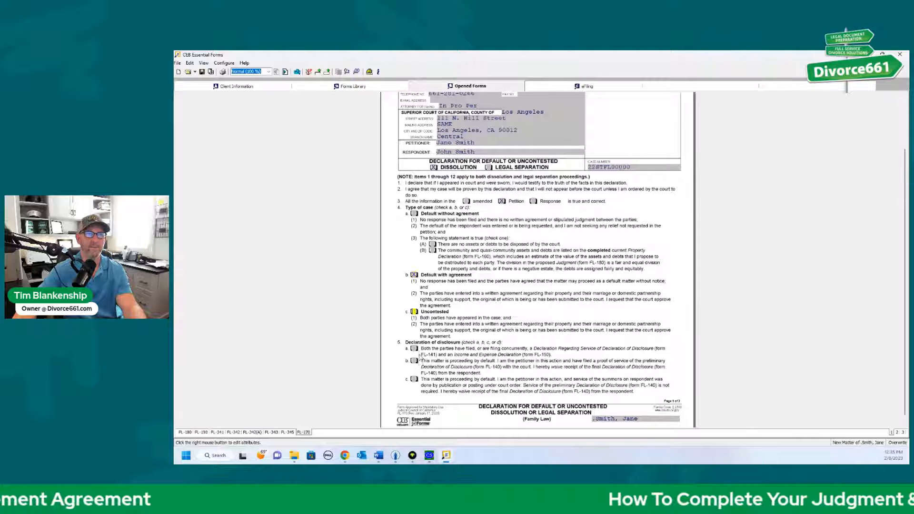
click(415, 361)
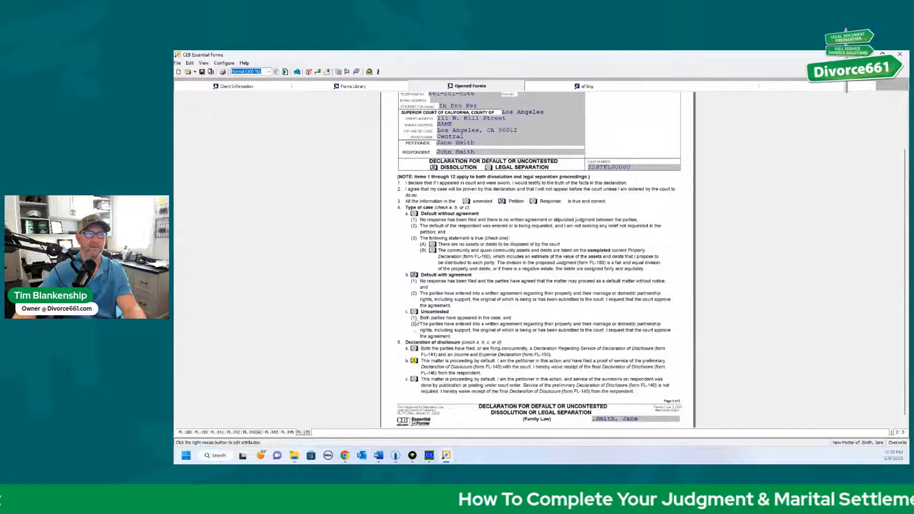
click(414, 312)
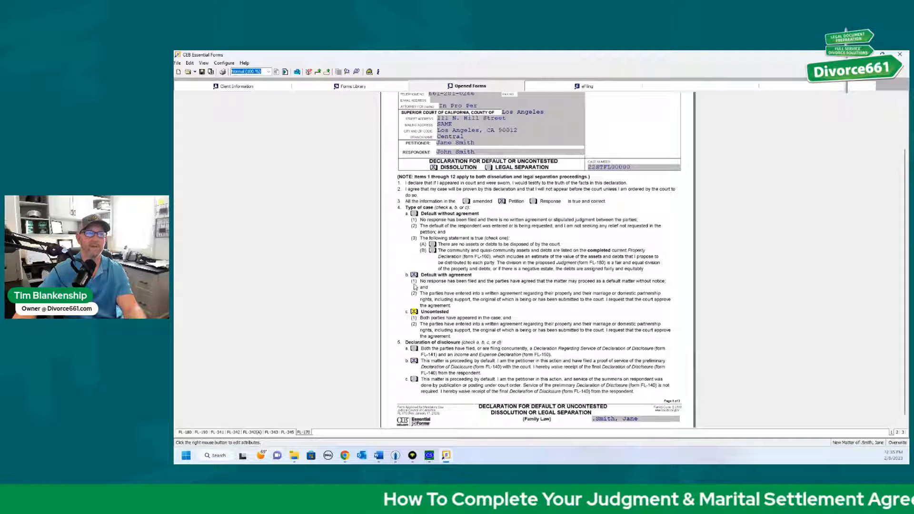
click(415, 361)
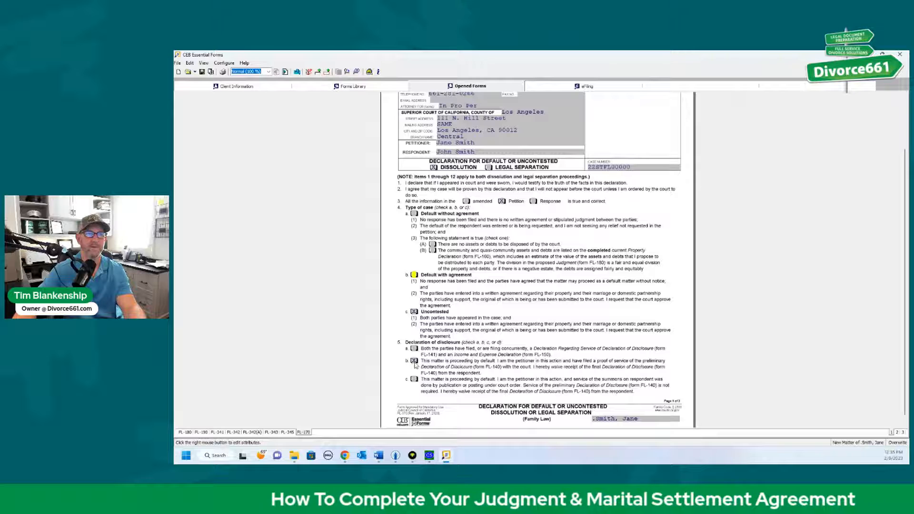
In item 8 on the second page, mark 8c terminating support for petitioner and respondent, and 8d support based on a written agreement.
click(897, 433)
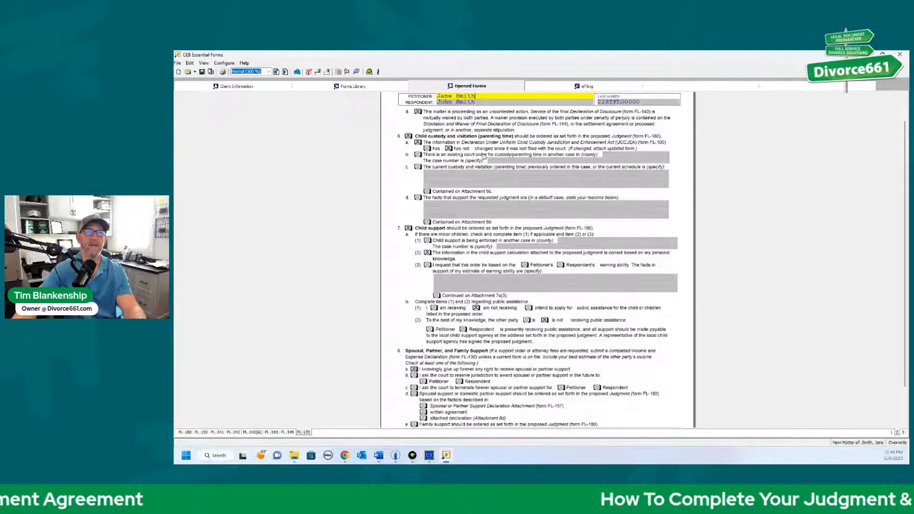
scroll(427, 233, down, 1)
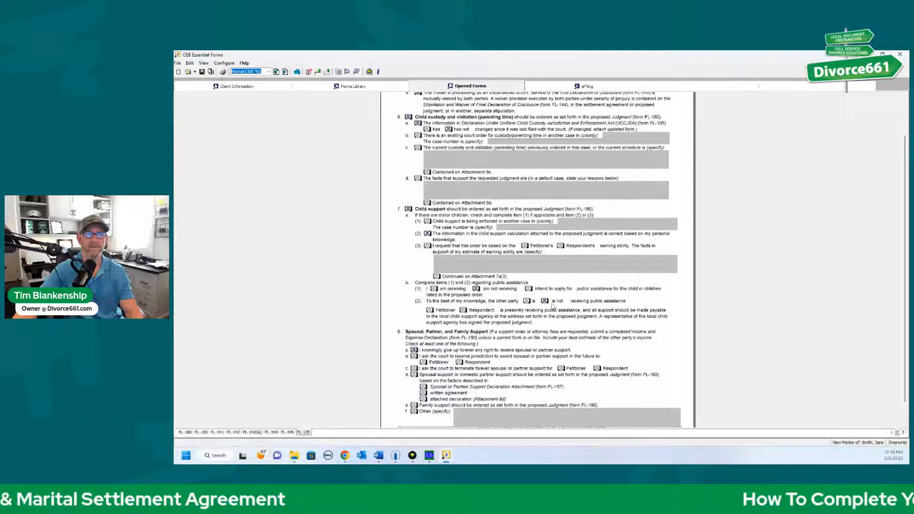
scroll(551, 304, down, 1)
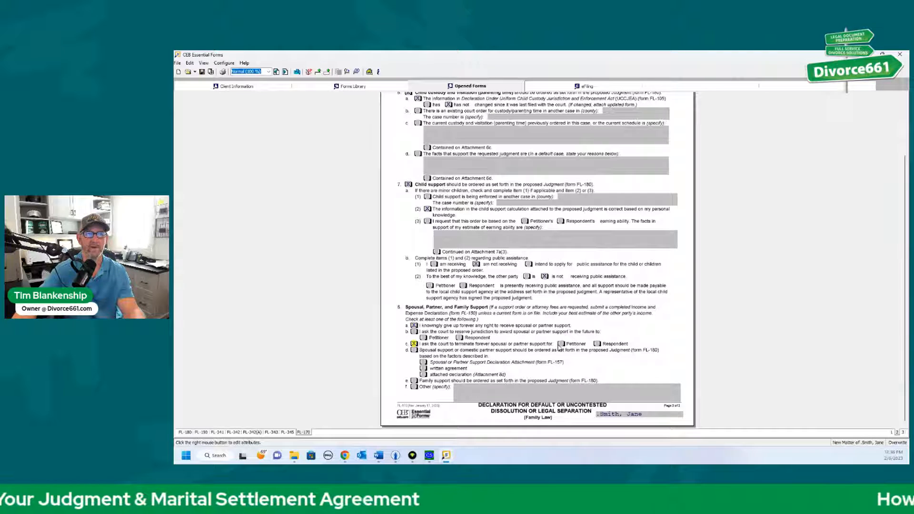
click(561, 344)
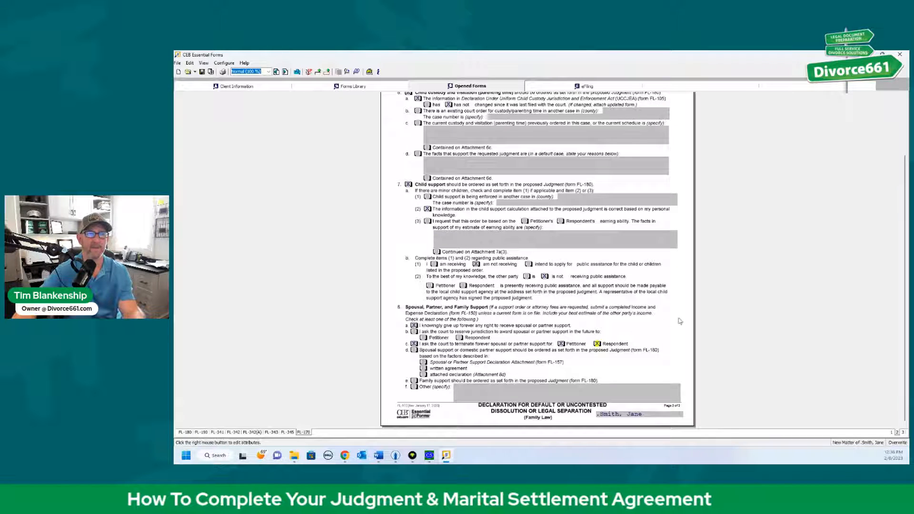
click(414, 350)
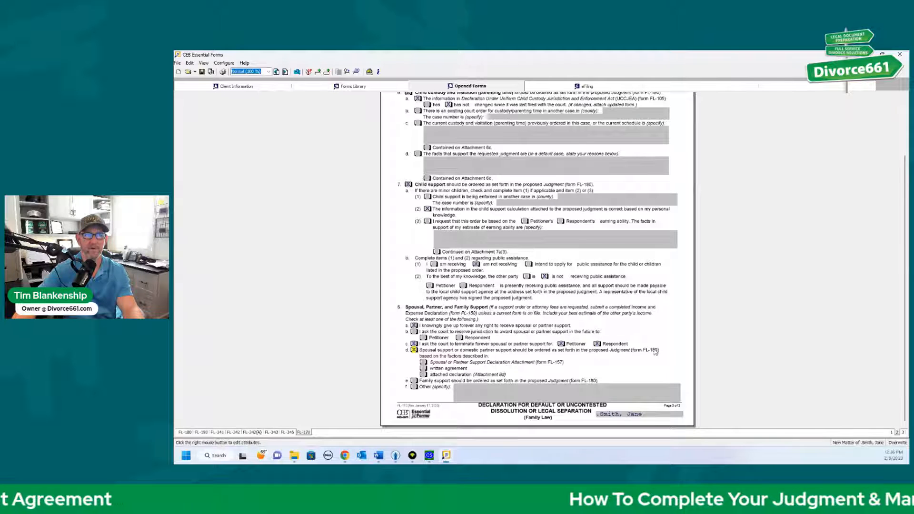
click(423, 368)
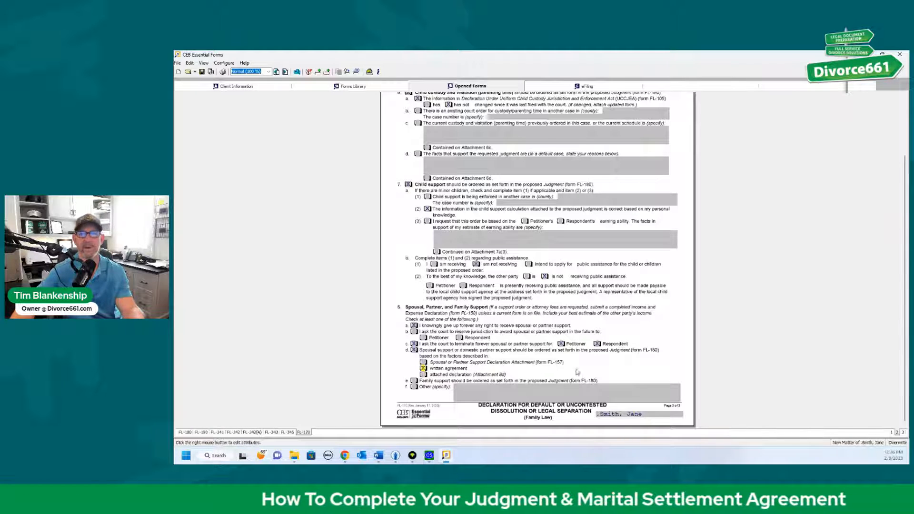
Check the spousal support orders on FL-180 and the FL-343 attachment, and return to the FL-170 declaration.
click(186, 432)
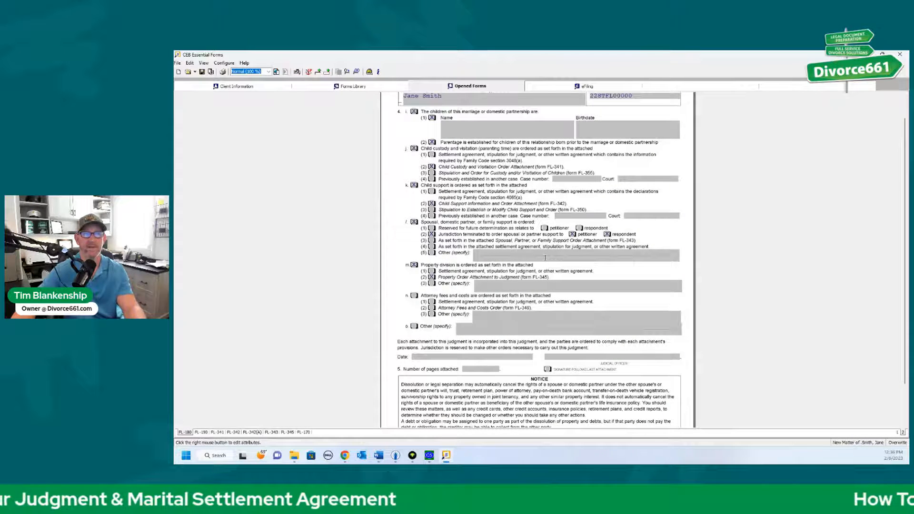
click(273, 433)
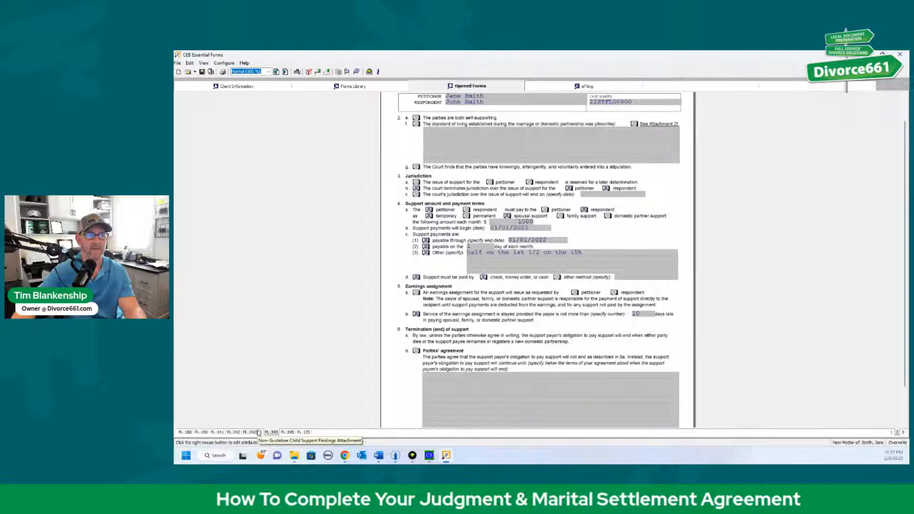
click(303, 432)
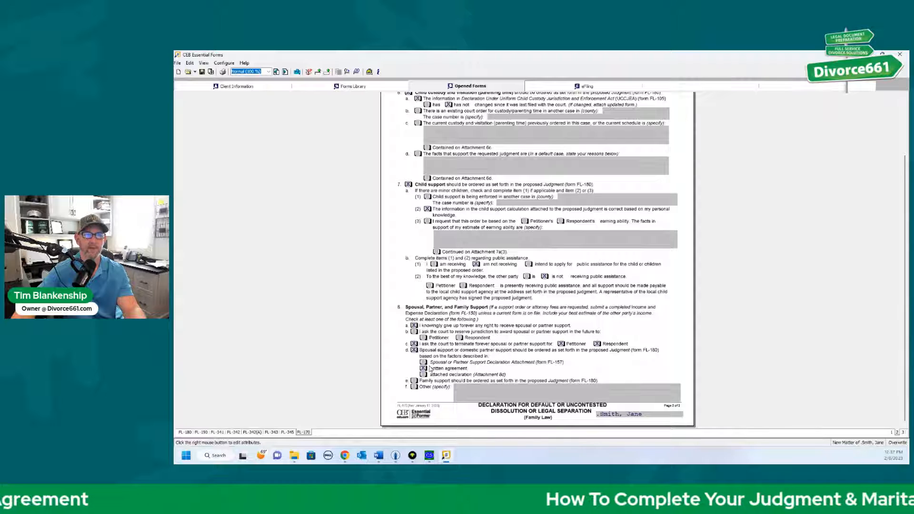
Clear items 8a, 8c and 8d, along with the Petitioner and Respondent boxes for terminating support.
click(415, 326)
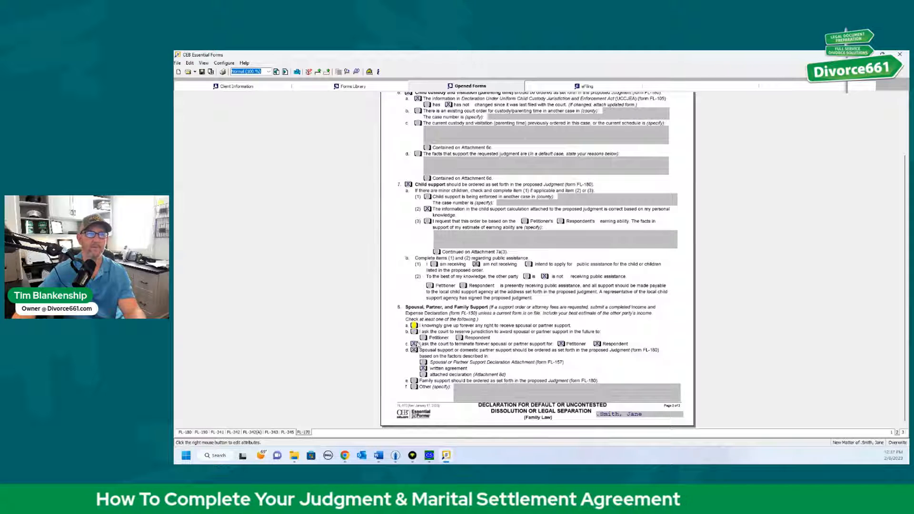
click(414, 344)
click(414, 350)
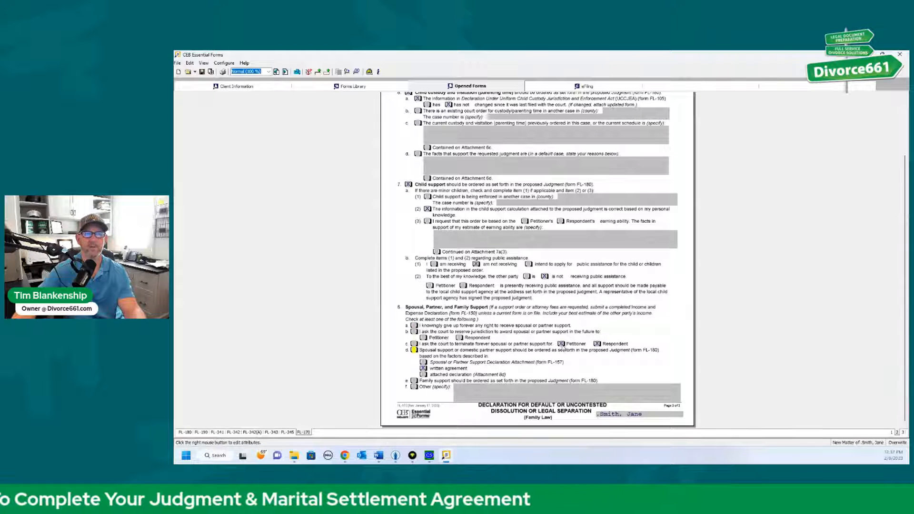
click(561, 344)
click(597, 344)
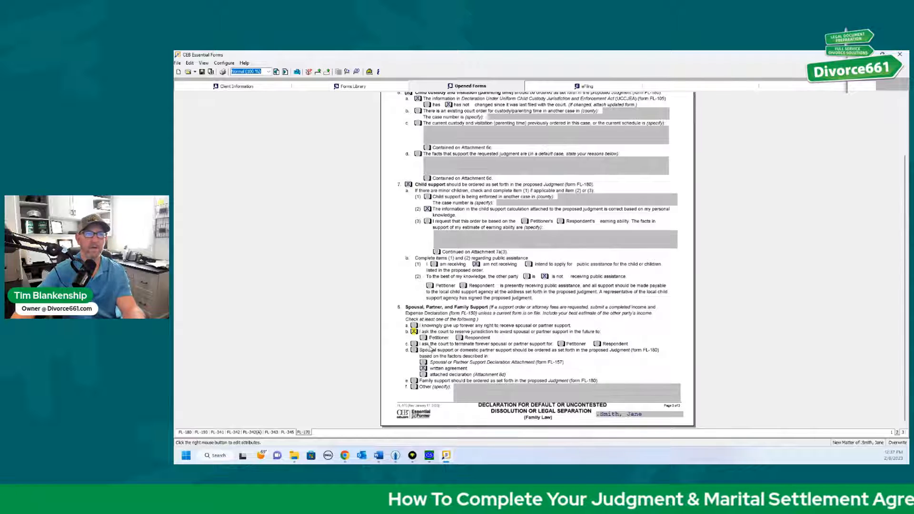
Mark item 8b reserving jurisdiction over spousal support for both petitioner and respondent, and mark item 8d again.
click(424, 337)
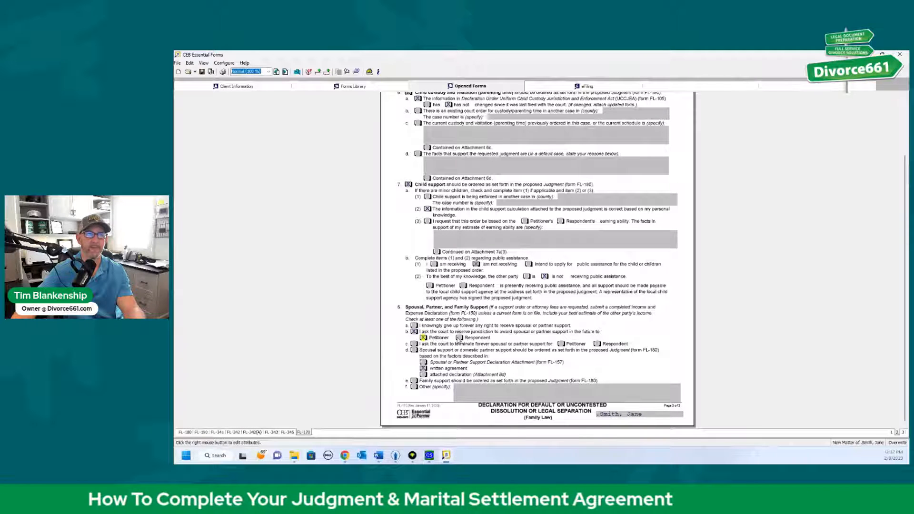
click(459, 338)
click(412, 350)
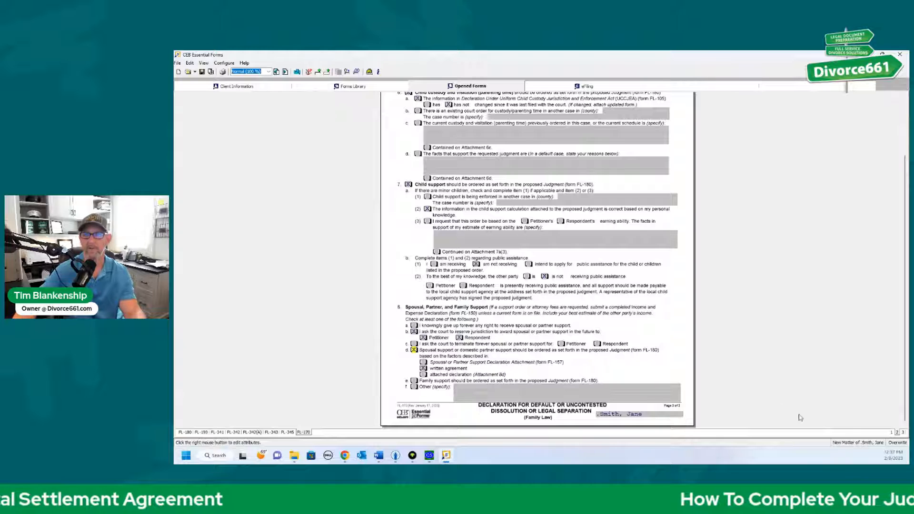
On the third page of FL-170, mark Parentage with 9a voluntary declaration attached, and Petitioner for former name restoration in item 12.
click(903, 432)
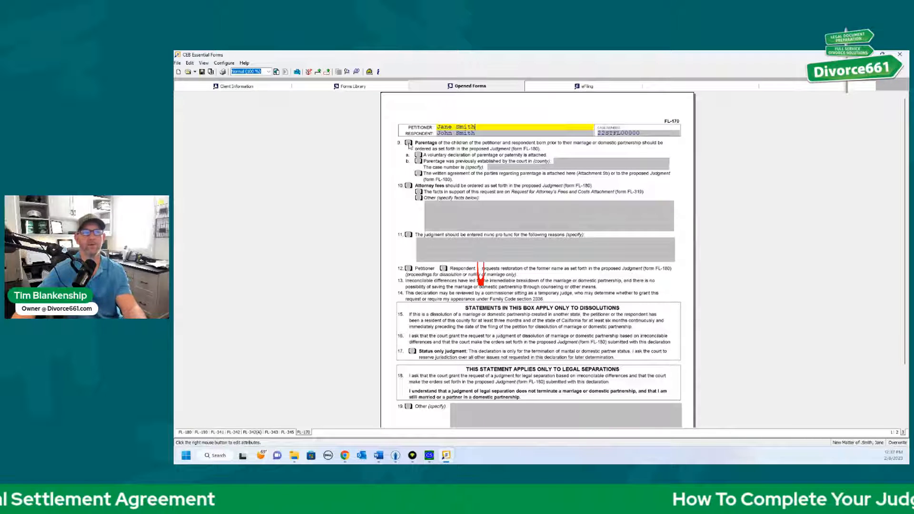
click(409, 145)
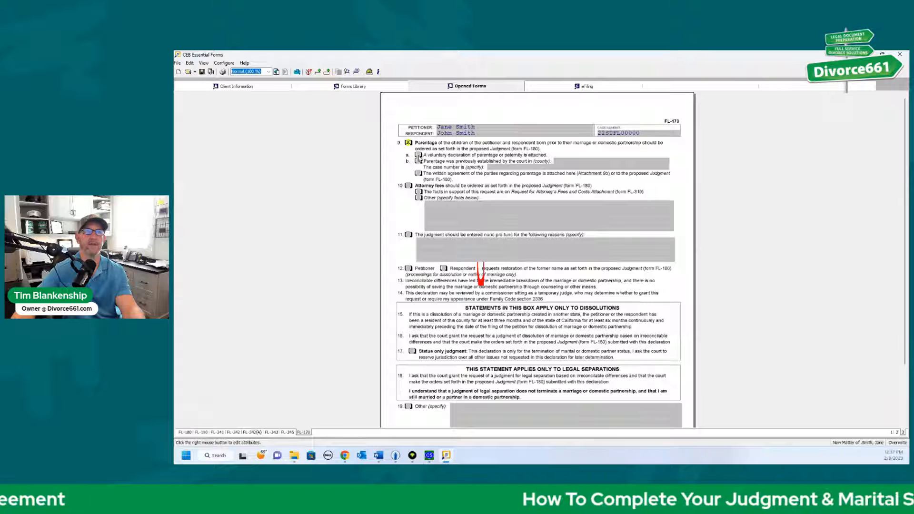
click(418, 155)
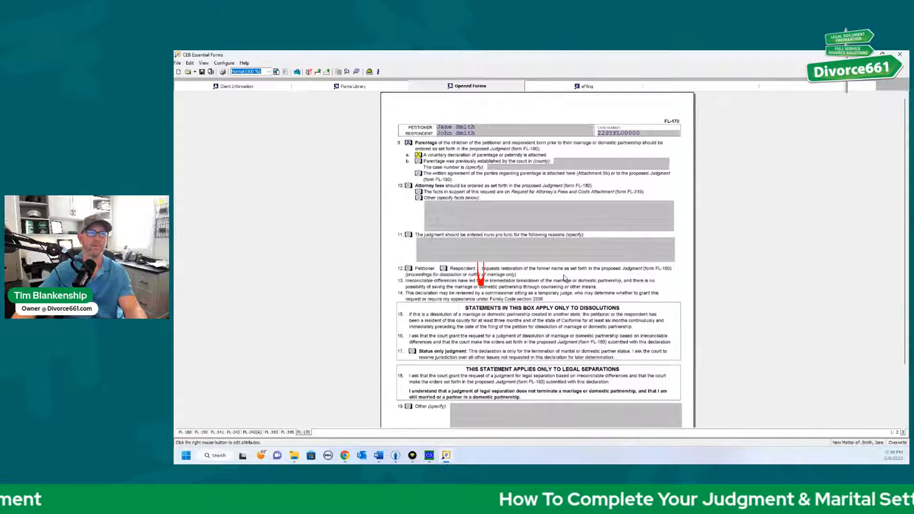
click(409, 269)
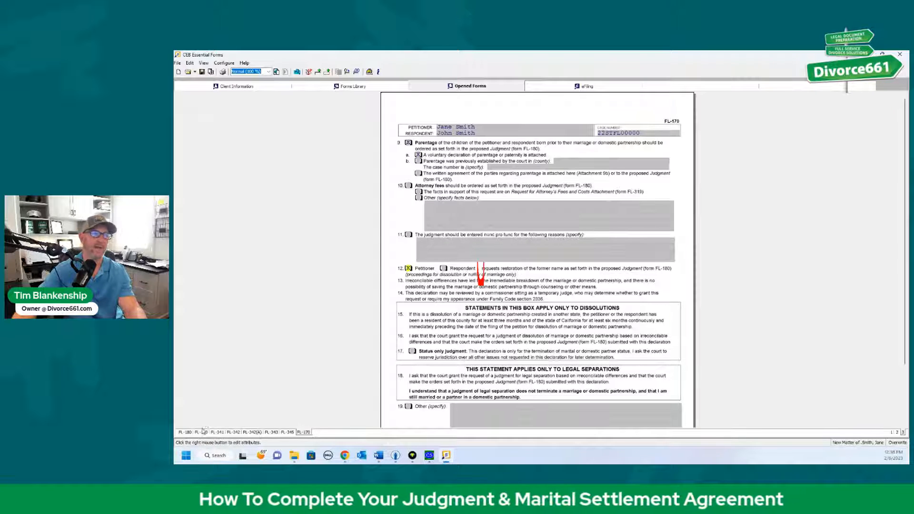
In item 4f on the first page of FL-180, mark petitioner's and respondent's former name restoration and select the restored-name field.
click(186, 433)
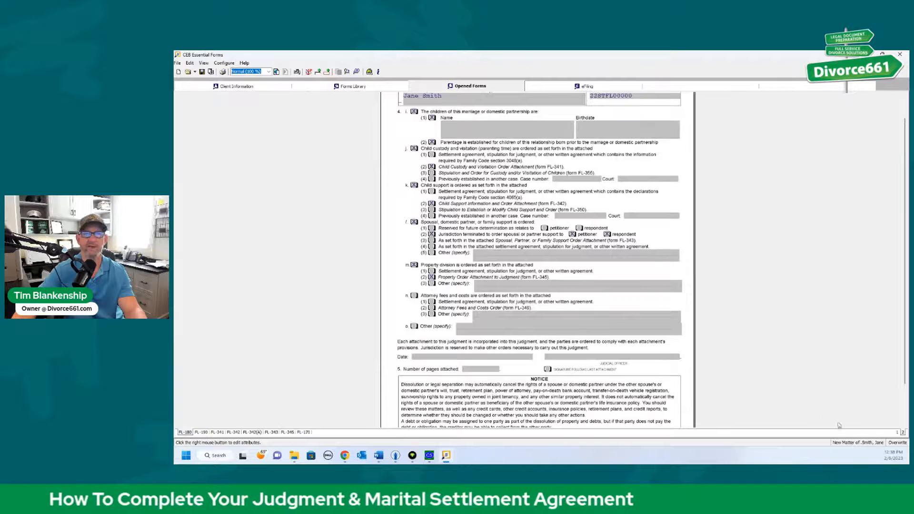
click(895, 434)
scroll(497, 357, down, 2)
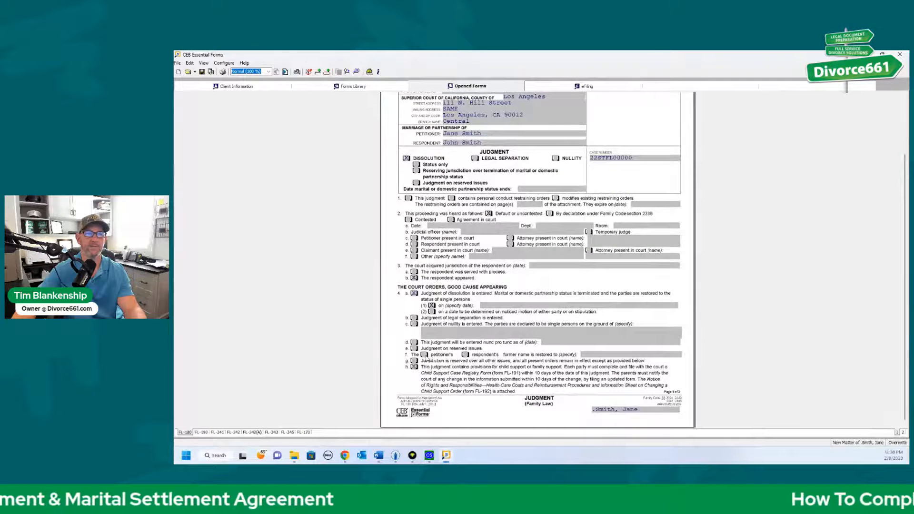
click(424, 354)
click(466, 355)
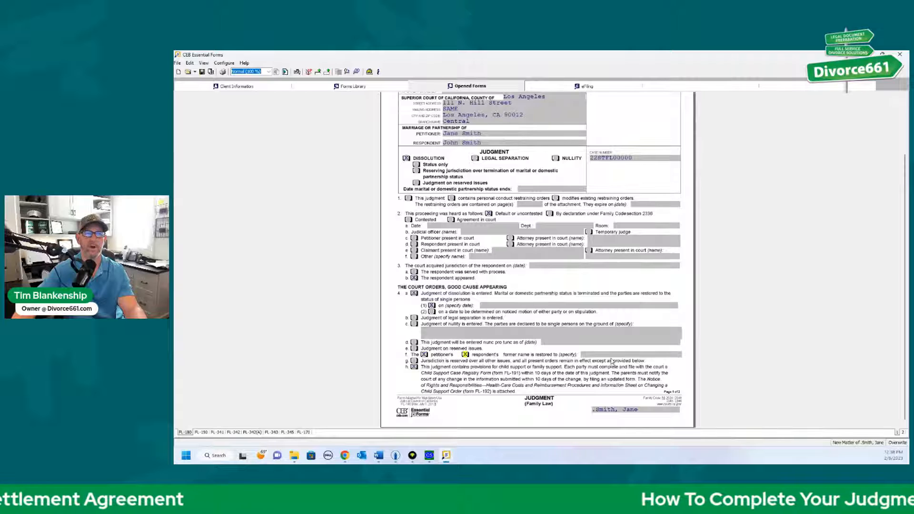
click(602, 355)
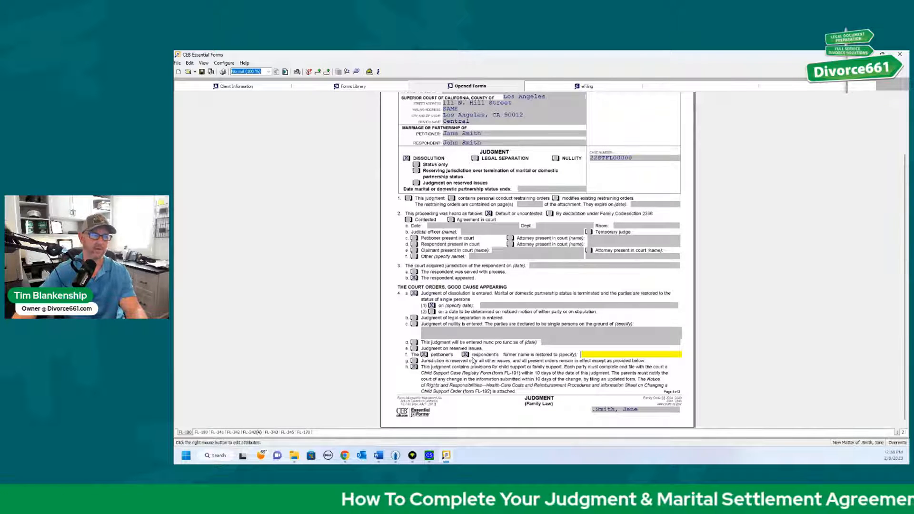
scroll(536, 305, down, 1)
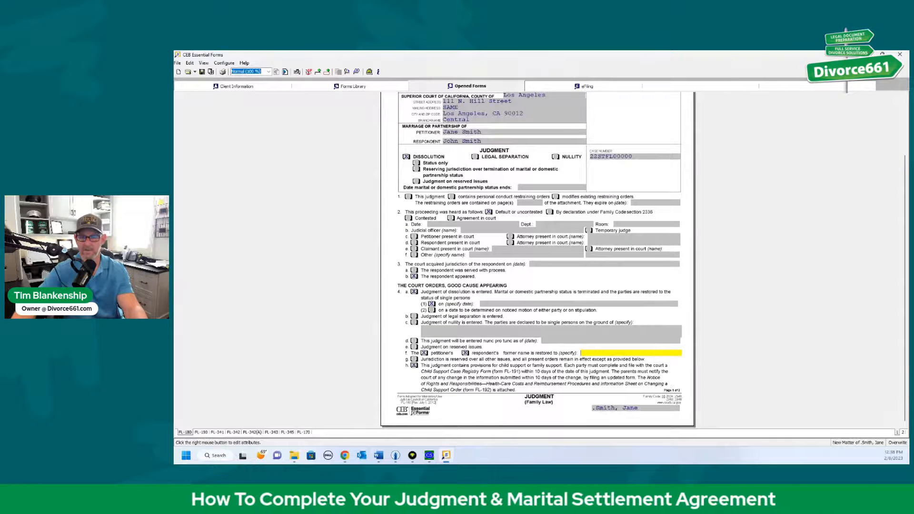